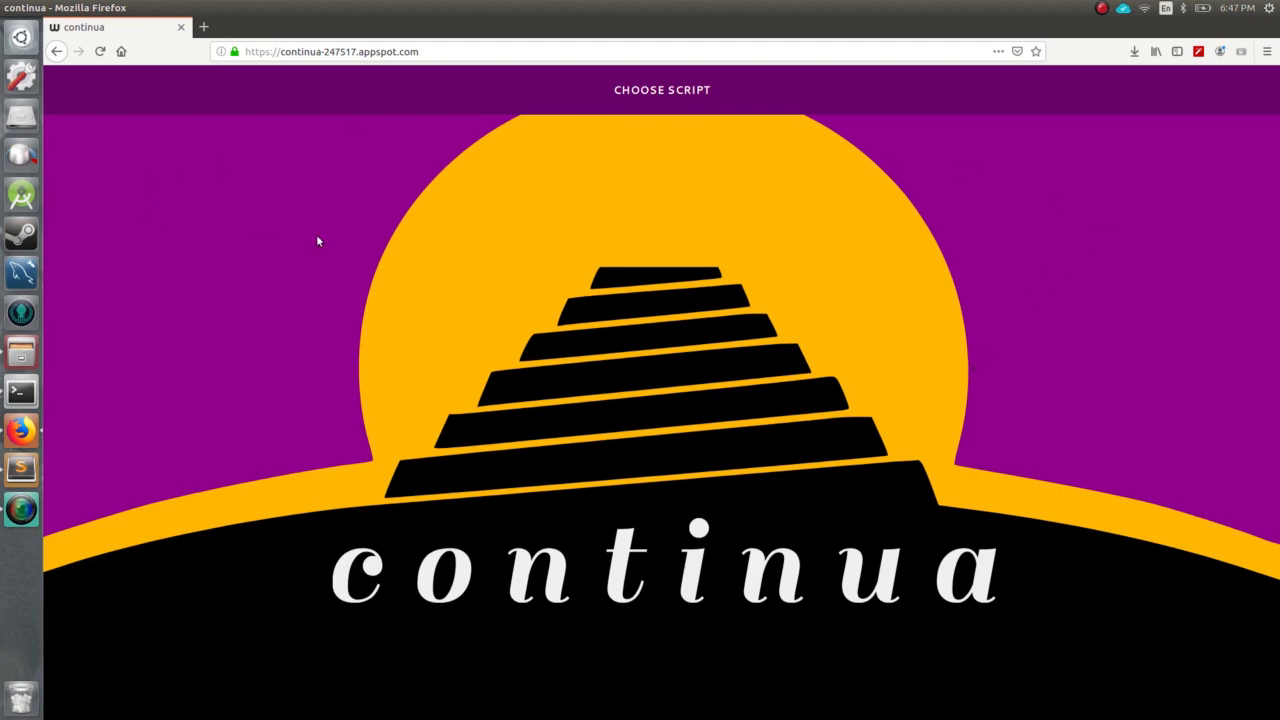
# Open the inara script and look over its adjust and script views, returning to the font definitions
pyautogui.click(659, 87)
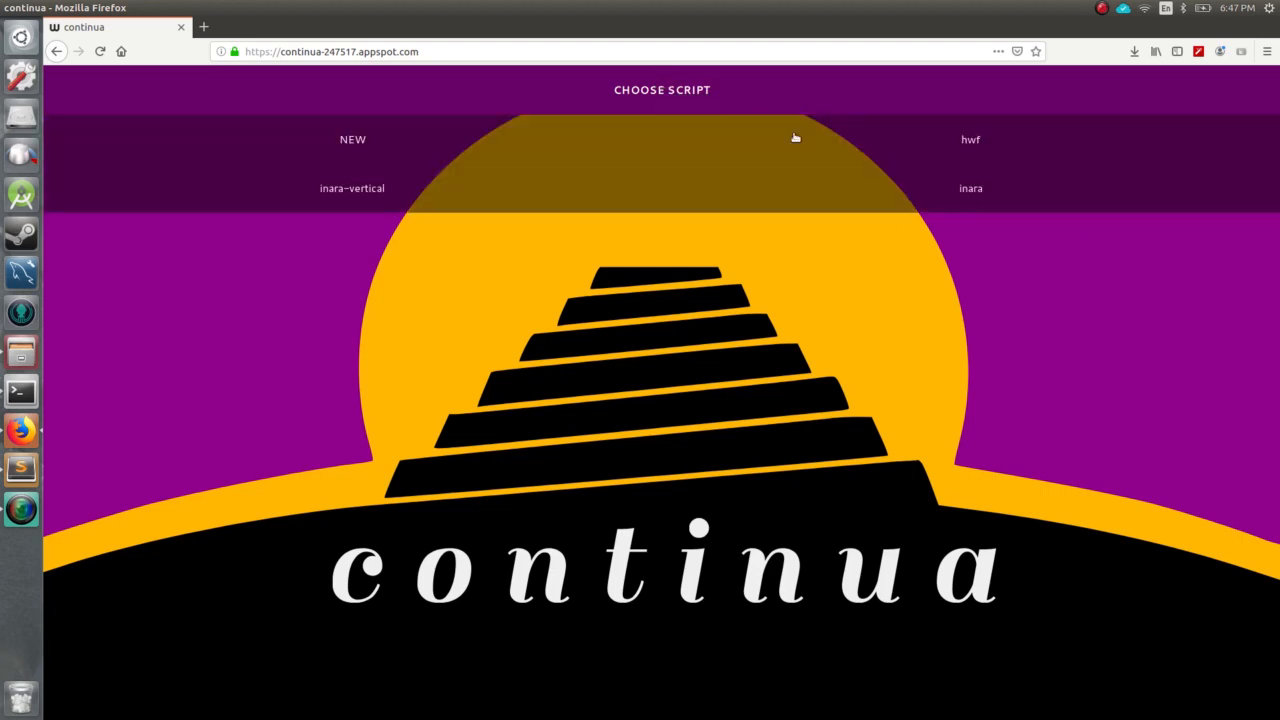
pyautogui.click(982, 202)
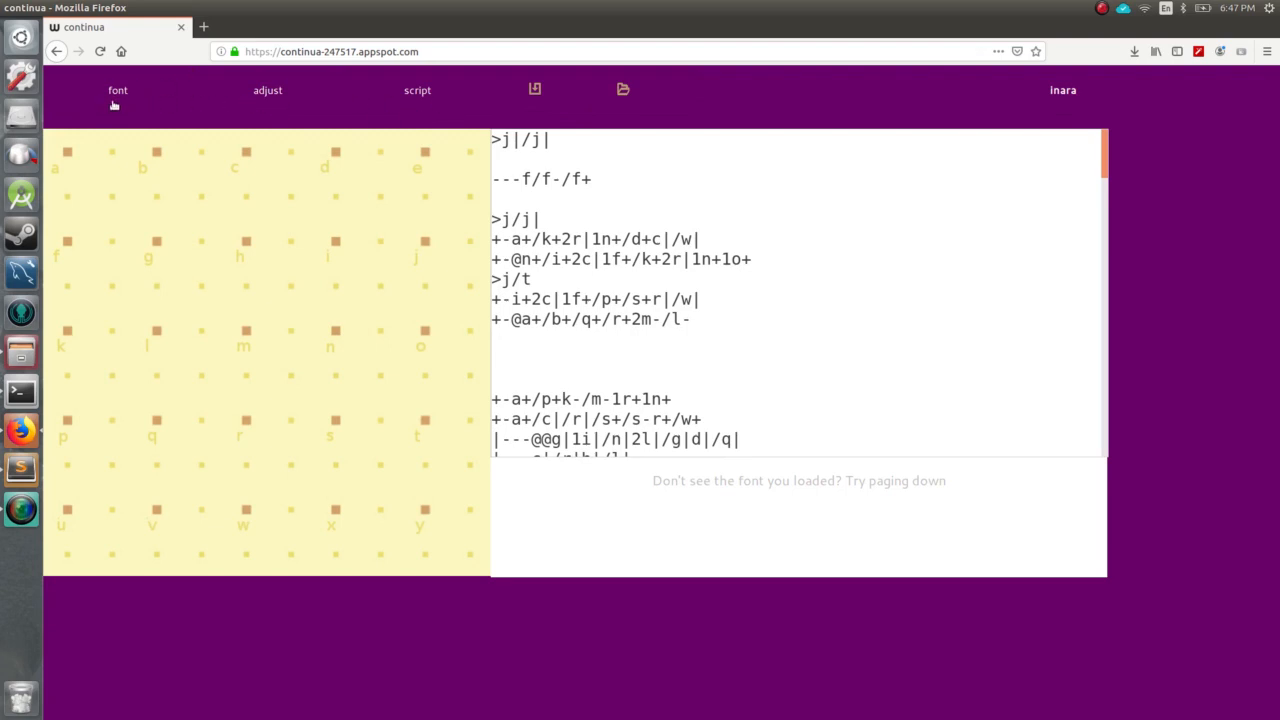
pyautogui.click(277, 100)
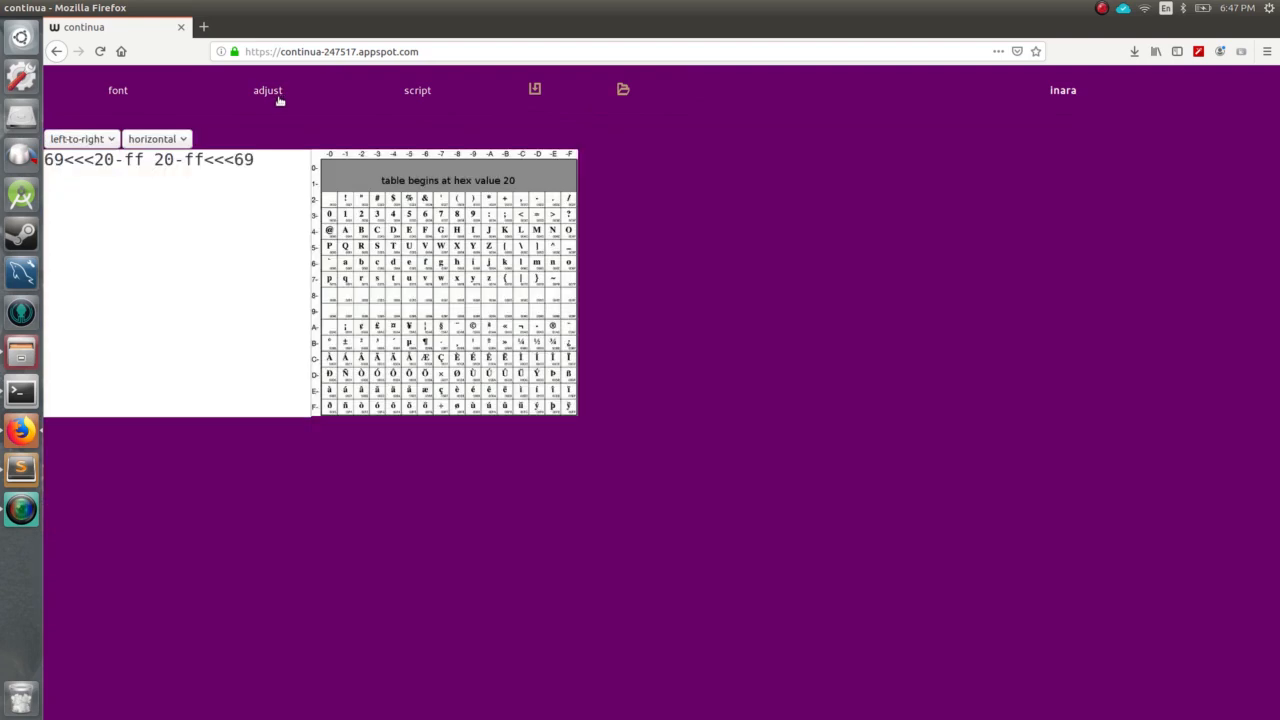
pyautogui.click(431, 103)
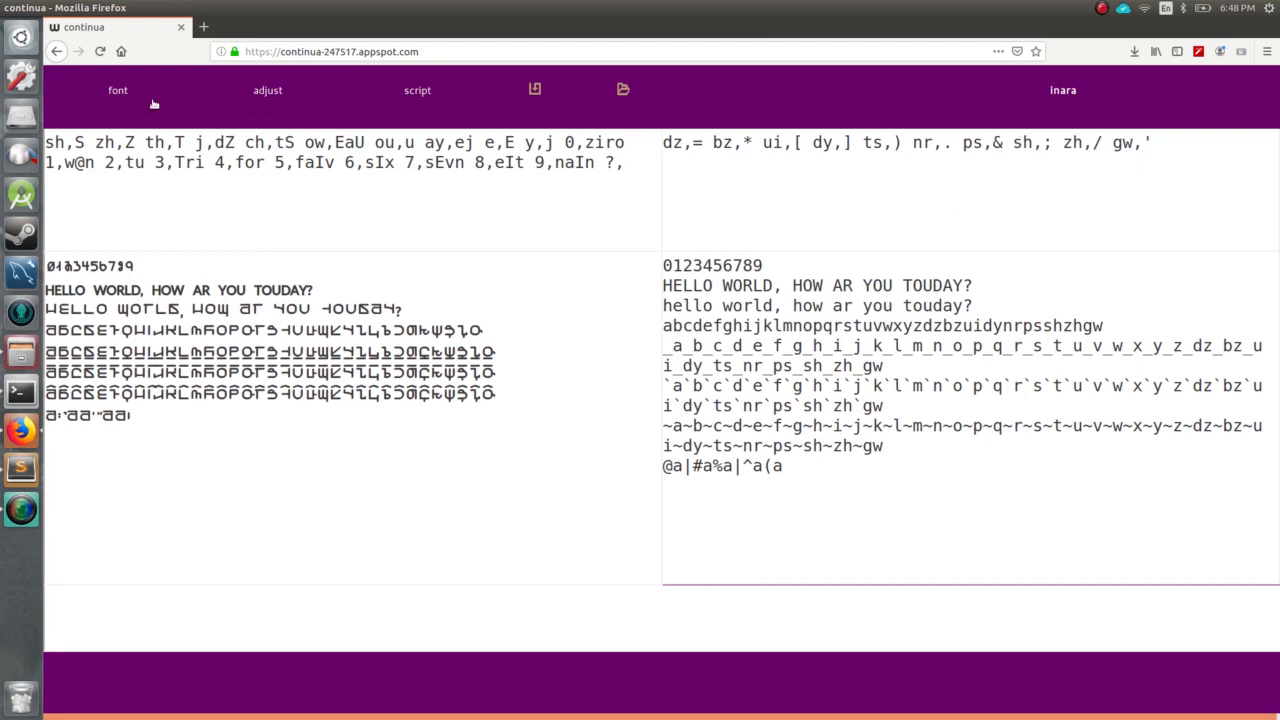
pyautogui.click(118, 90)
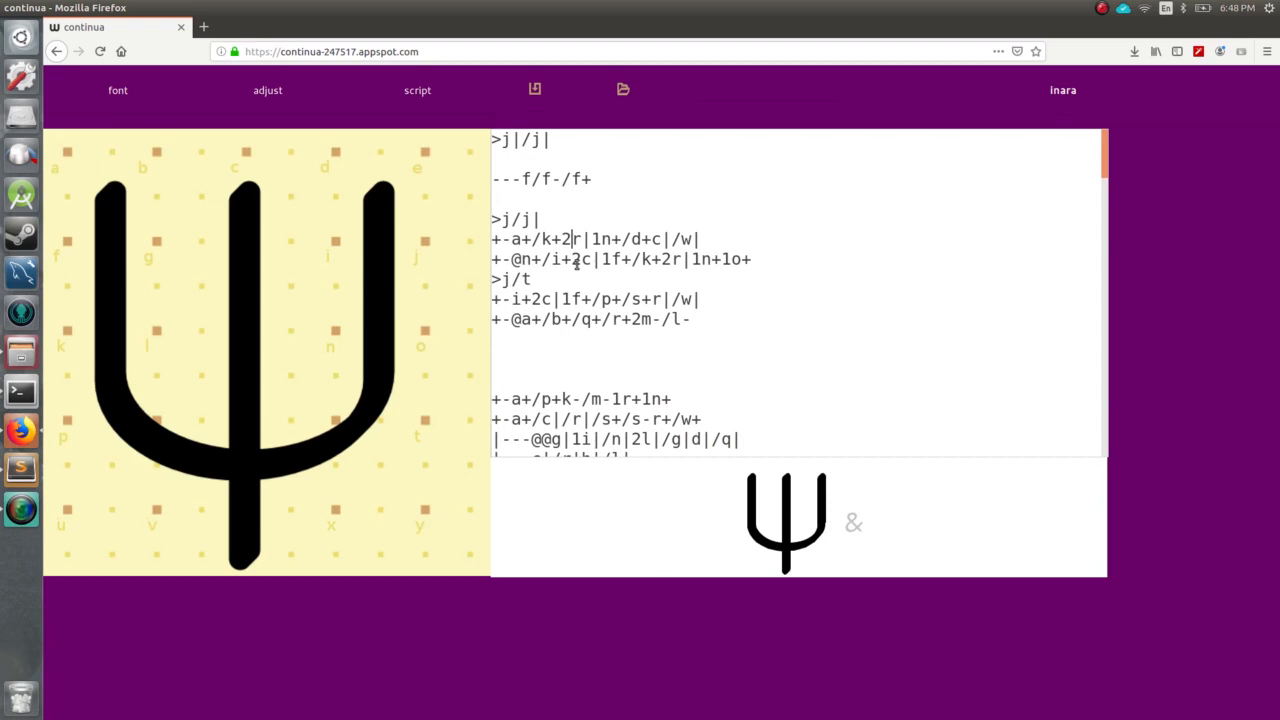
# Examine the inara glyphs for the punctuation characters by stepping through their definition lines
pyautogui.click(571, 279)
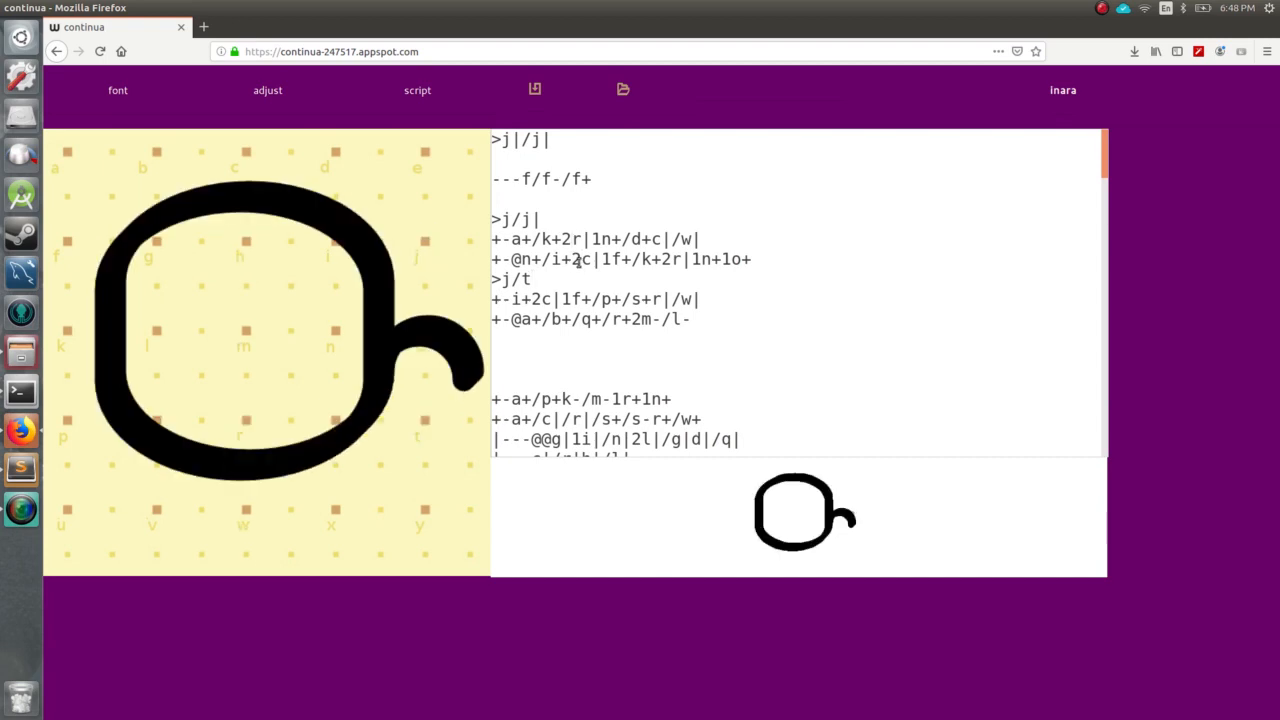
pyautogui.press('Right')
pyautogui.press('Right')
pyautogui.press('Right')
pyautogui.press('Right')
pyautogui.press('Down')
pyautogui.press('Down')
pyautogui.press('Down')
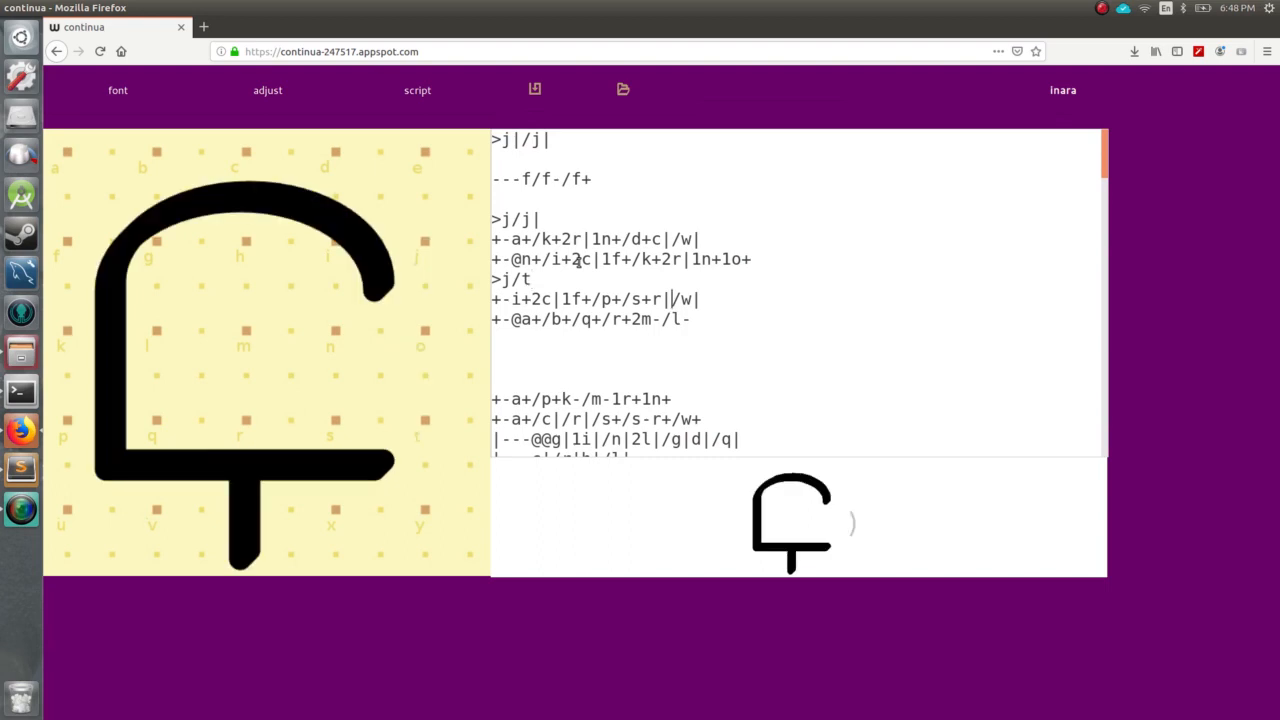
pyautogui.press('Up')
pyautogui.press('Down')
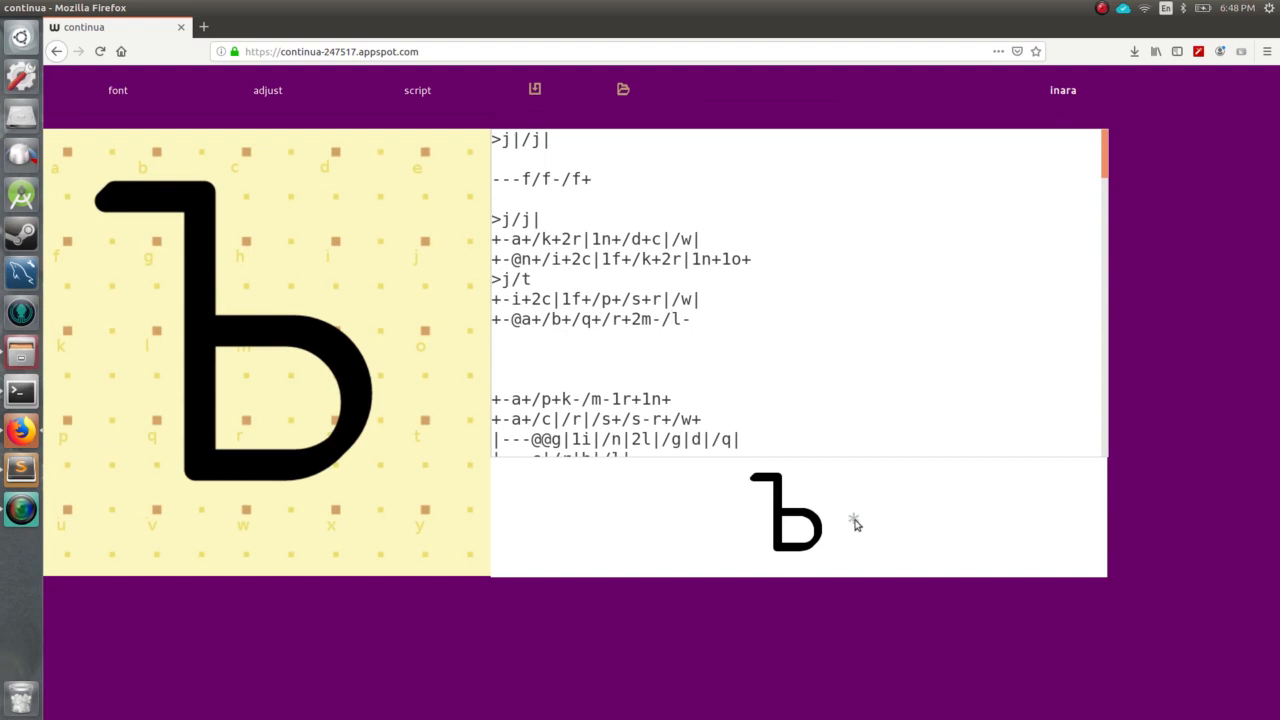
# Examine the inara digit glyphs from 0 to 3, returning to the blank reserved line above the definitions preceding them
pyautogui.click(700, 443)
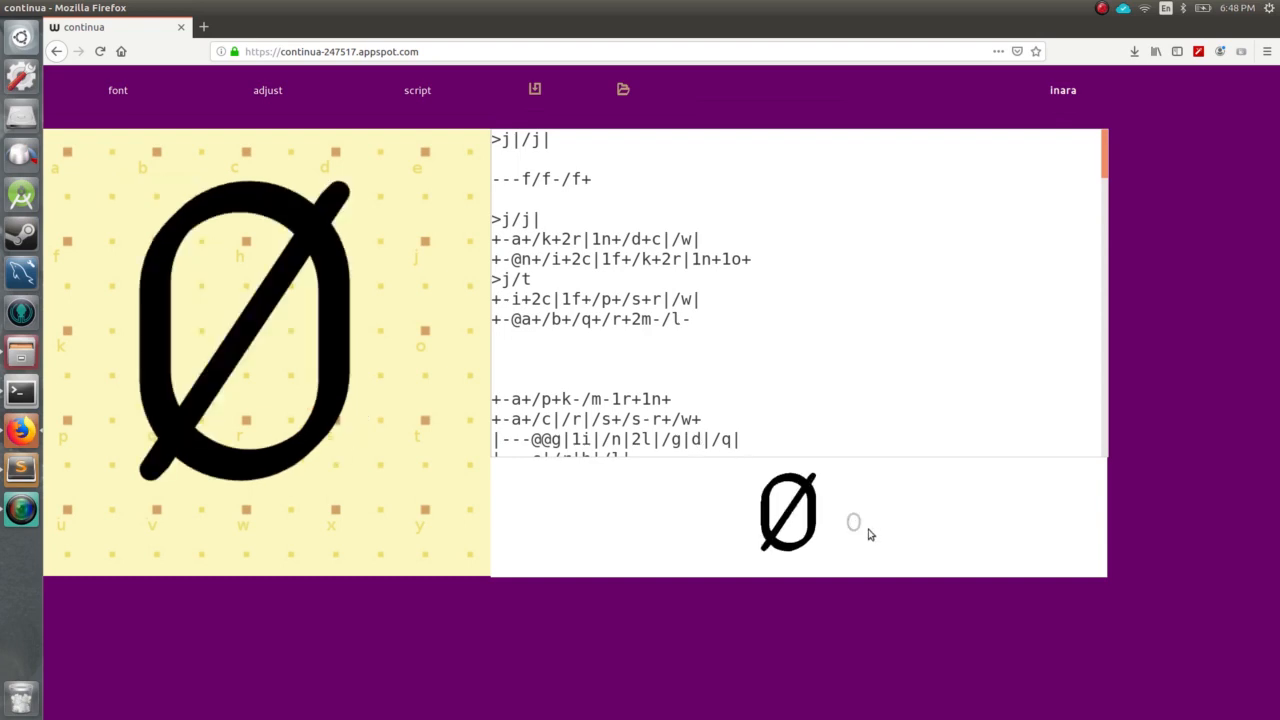
pyautogui.press('Down')
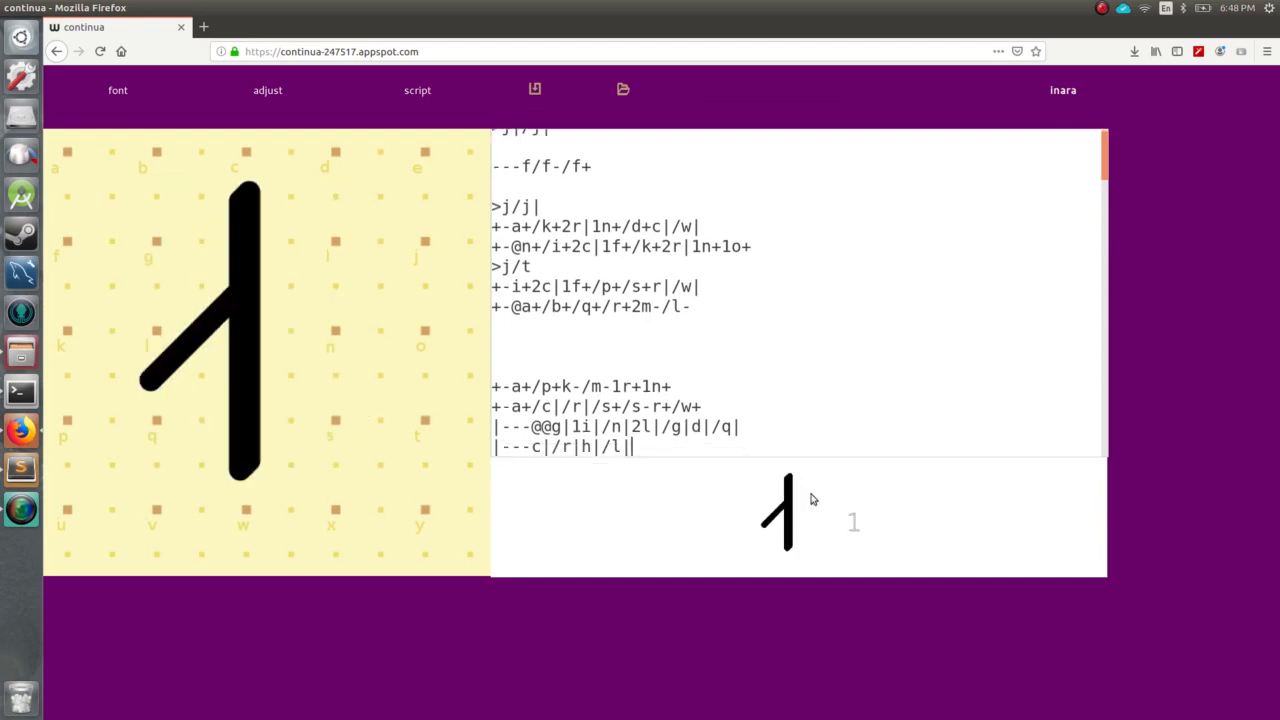
pyautogui.press('Down')
pyautogui.press('Down')
pyautogui.press('Up')
pyautogui.press('Up')
pyautogui.press('Up')
pyautogui.press('Up')
pyautogui.press('Up')
pyautogui.press('Up')
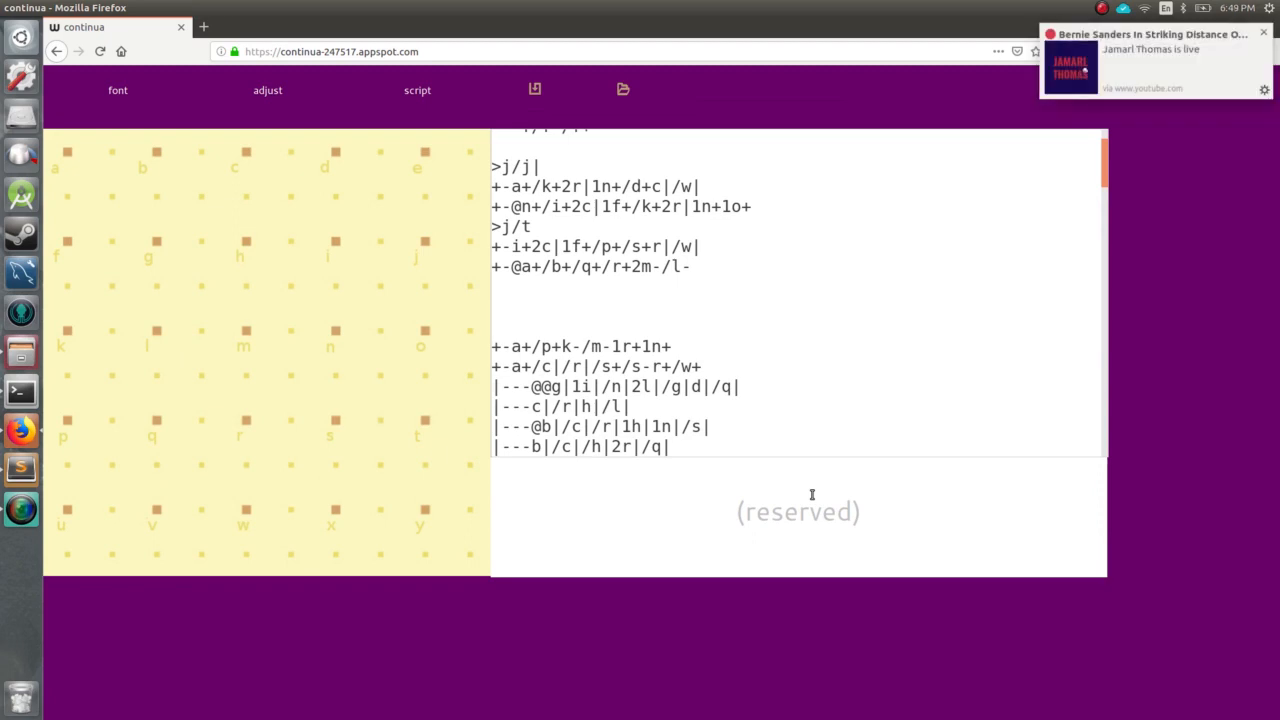
# Try out the half-step symbols -|+ on the blank reserved line and clear them again
pyautogui.write('-')
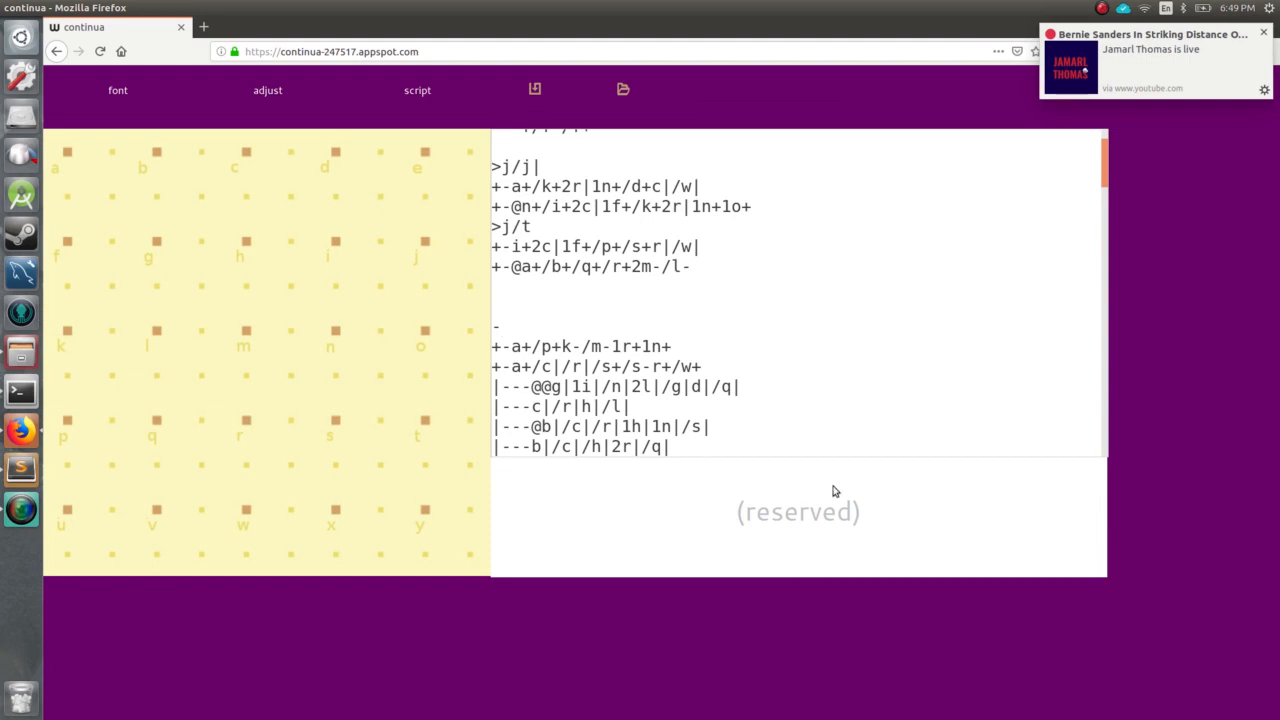
pyautogui.click(1265, 33)
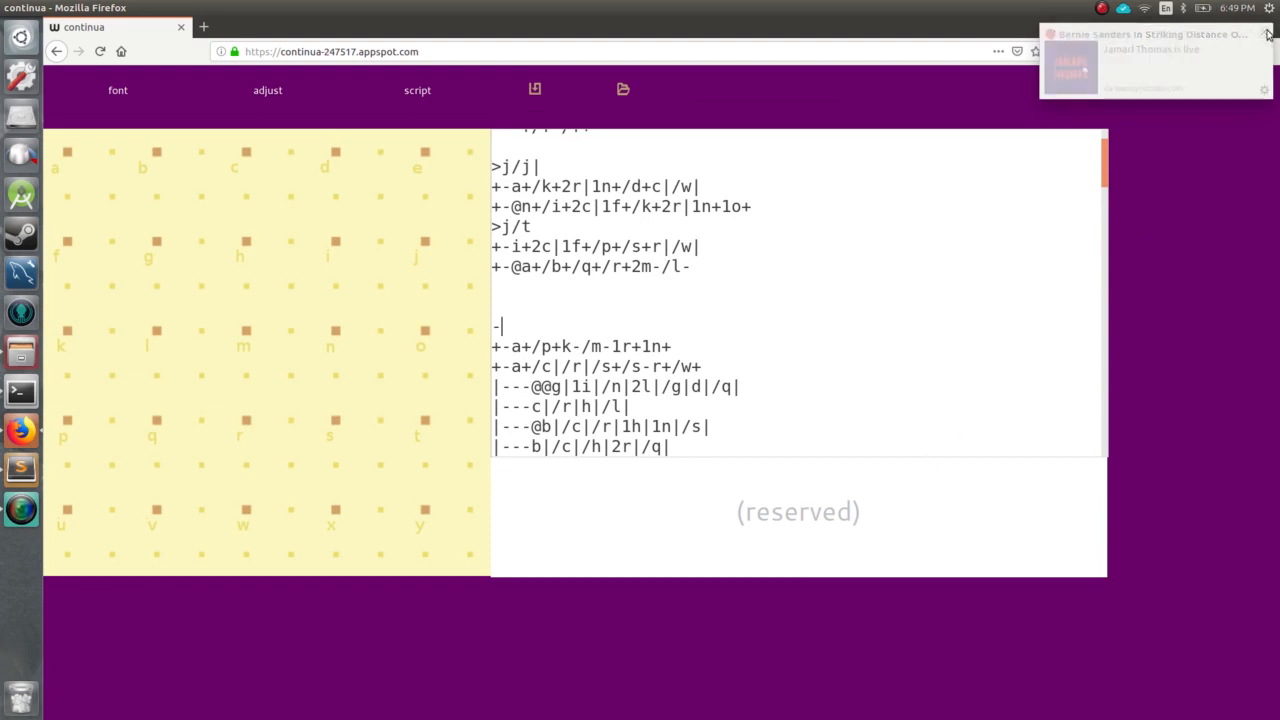
pyautogui.write('|+')
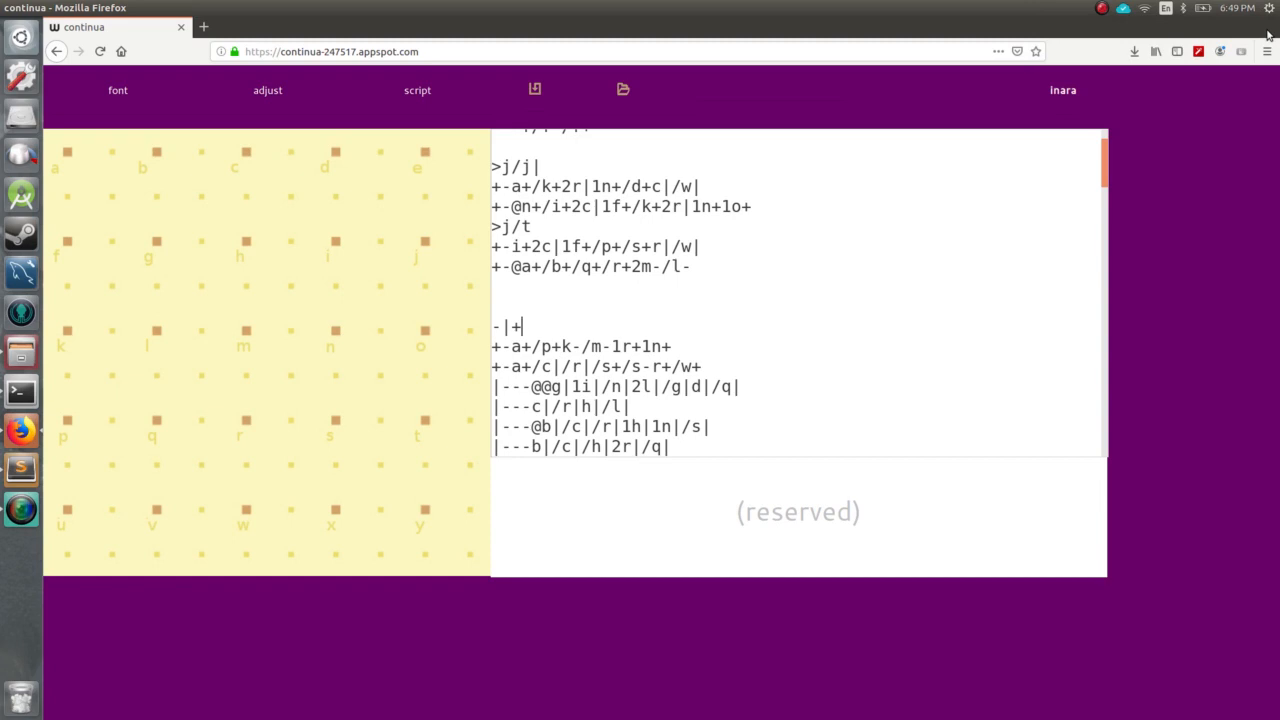
pyautogui.hotkey('shift', 'Left')
pyautogui.hotkey('shift', 'Left')
pyautogui.hotkey('shift', 'Left')
pyautogui.press('BackSpace')
# Leave the inara script, discarding unsaved data, and start a new script
pyautogui.click(1053, 90)
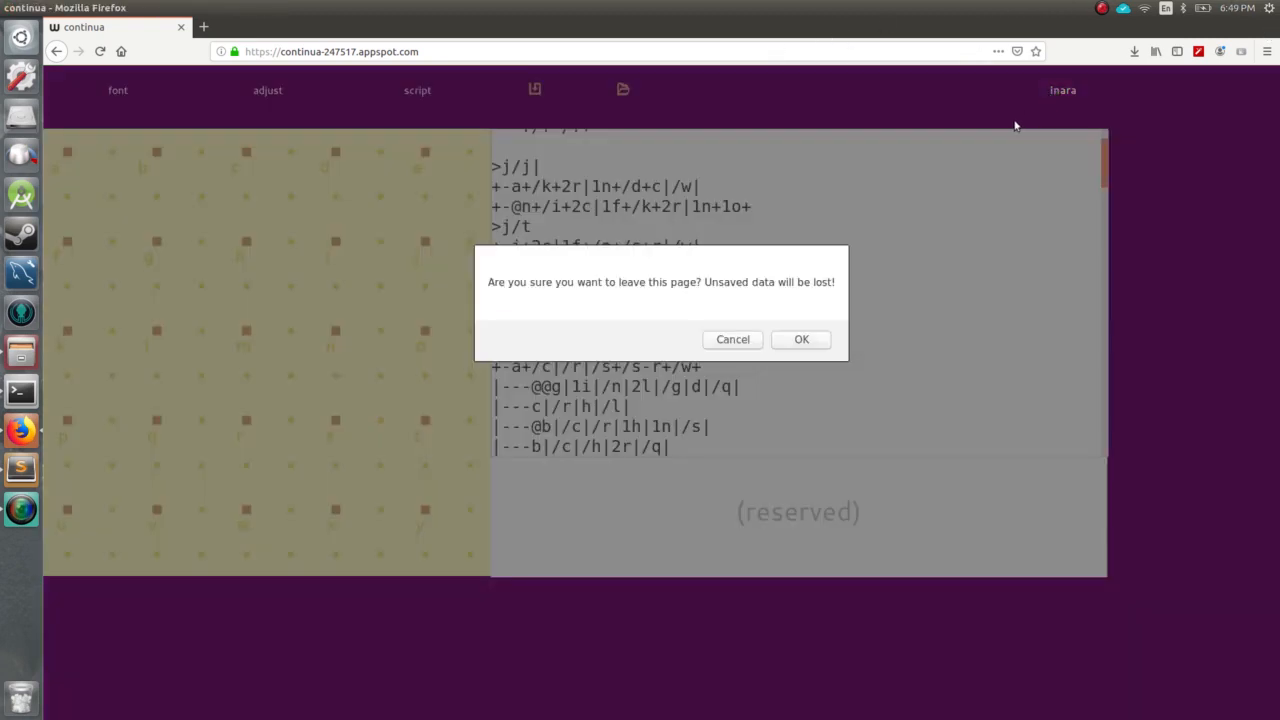
pyautogui.click(783, 342)
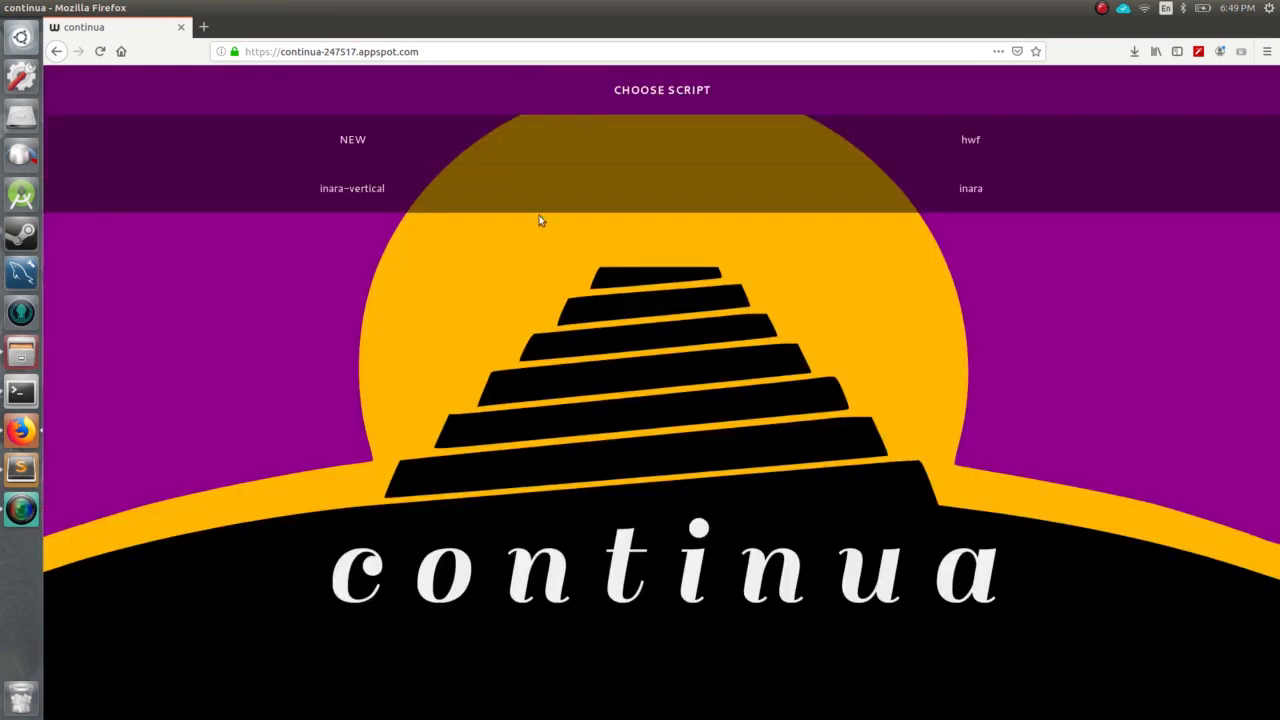
pyautogui.click(340, 137)
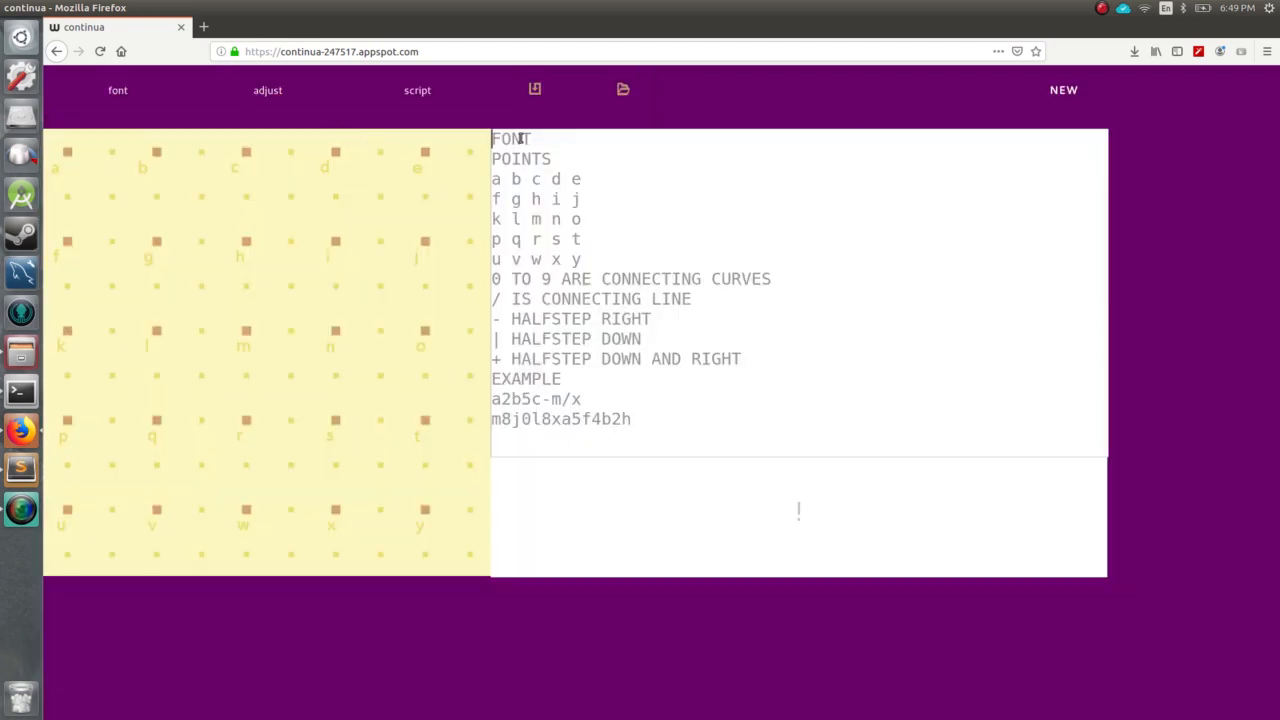
# Define the new font's first glyph with straight connecting lines as a/b/g/h/c/b
pyautogui.write('a')
pyautogui.press('BackSpace')
pyautogui.write('a/b')
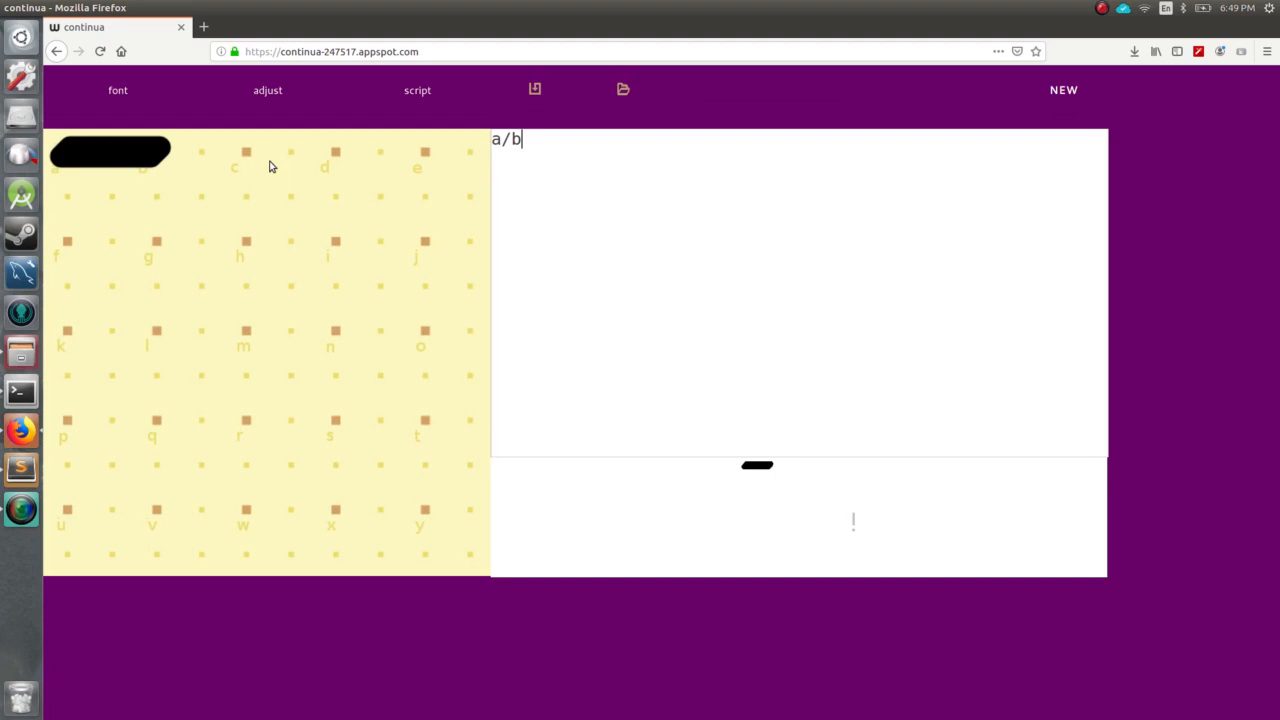
pyautogui.write('/g/h/c')
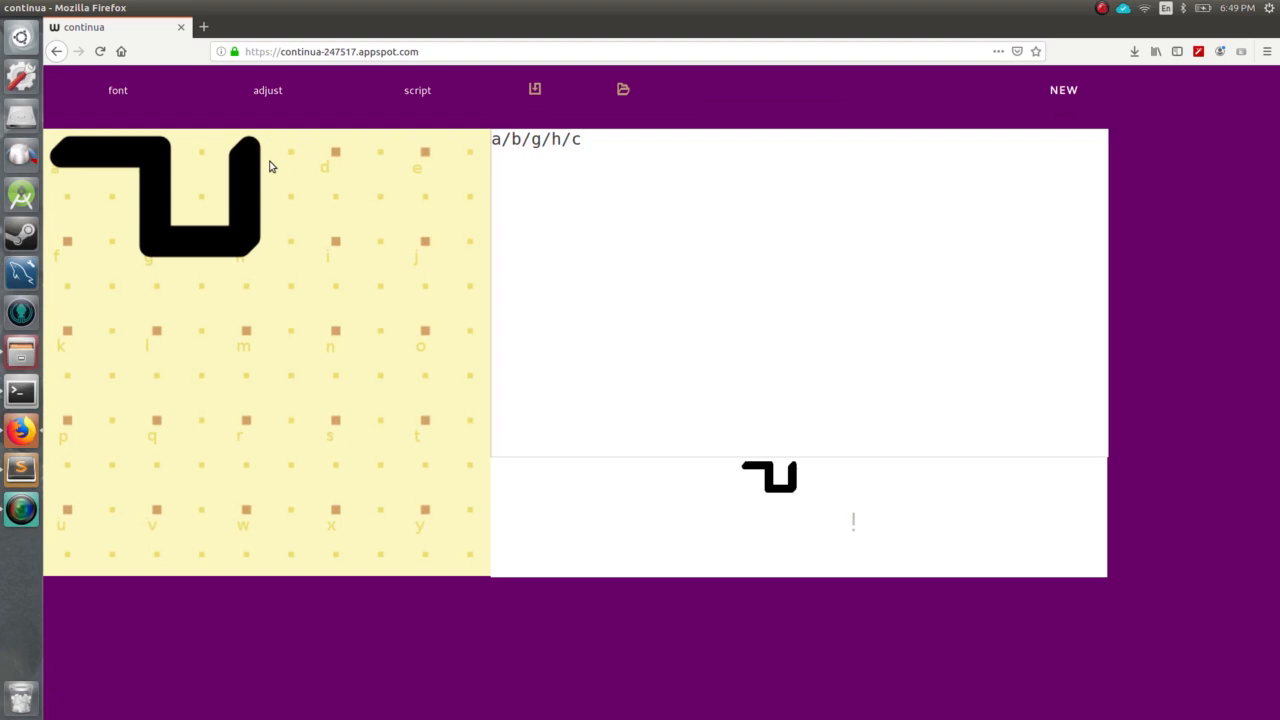
pyautogui.write('/b')
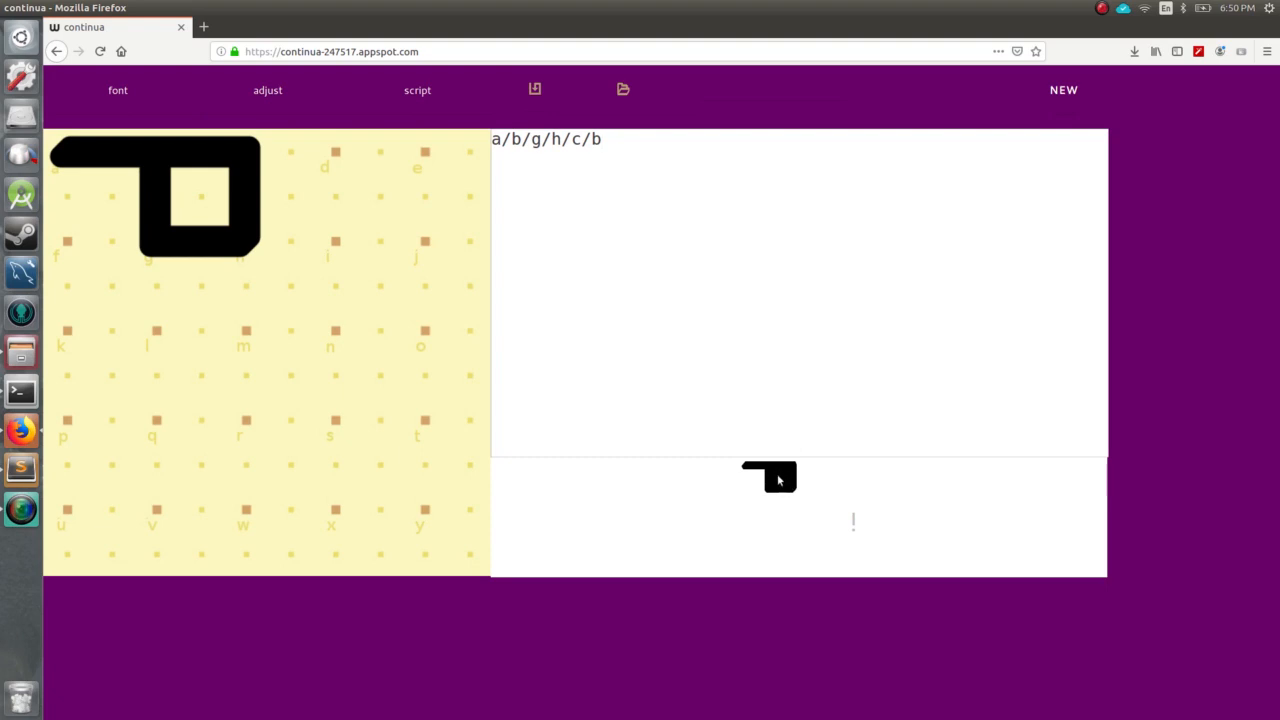
# Prefix the first glyph's definition with @@ and append a separate straight stroke m/x
pyautogui.press('Left')
pyautogui.write('@')
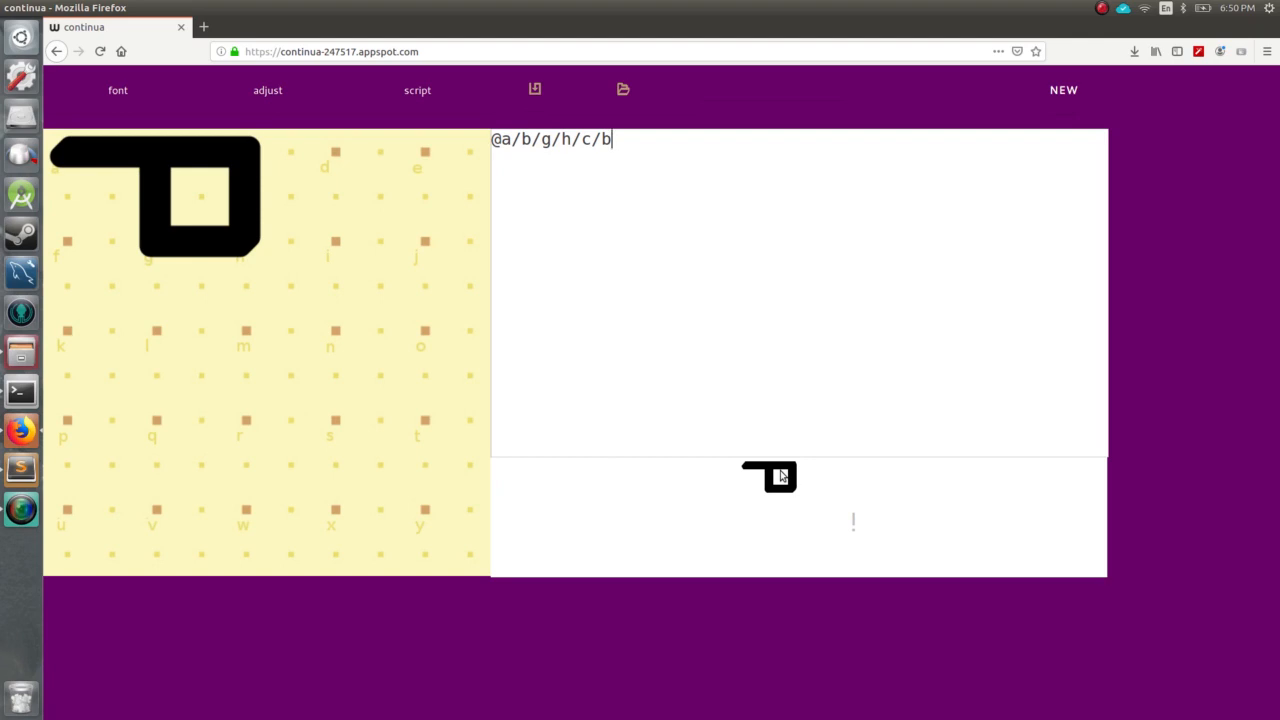
pyautogui.write('m/x')
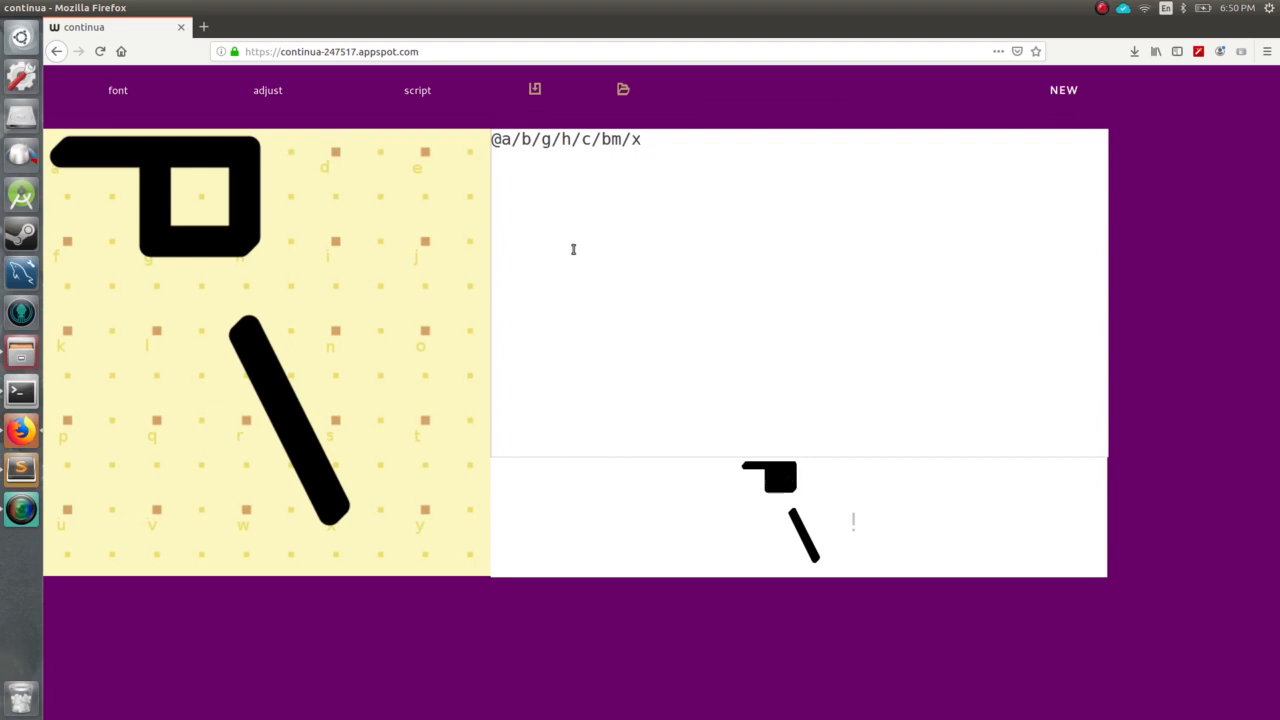
pyautogui.click(501, 139)
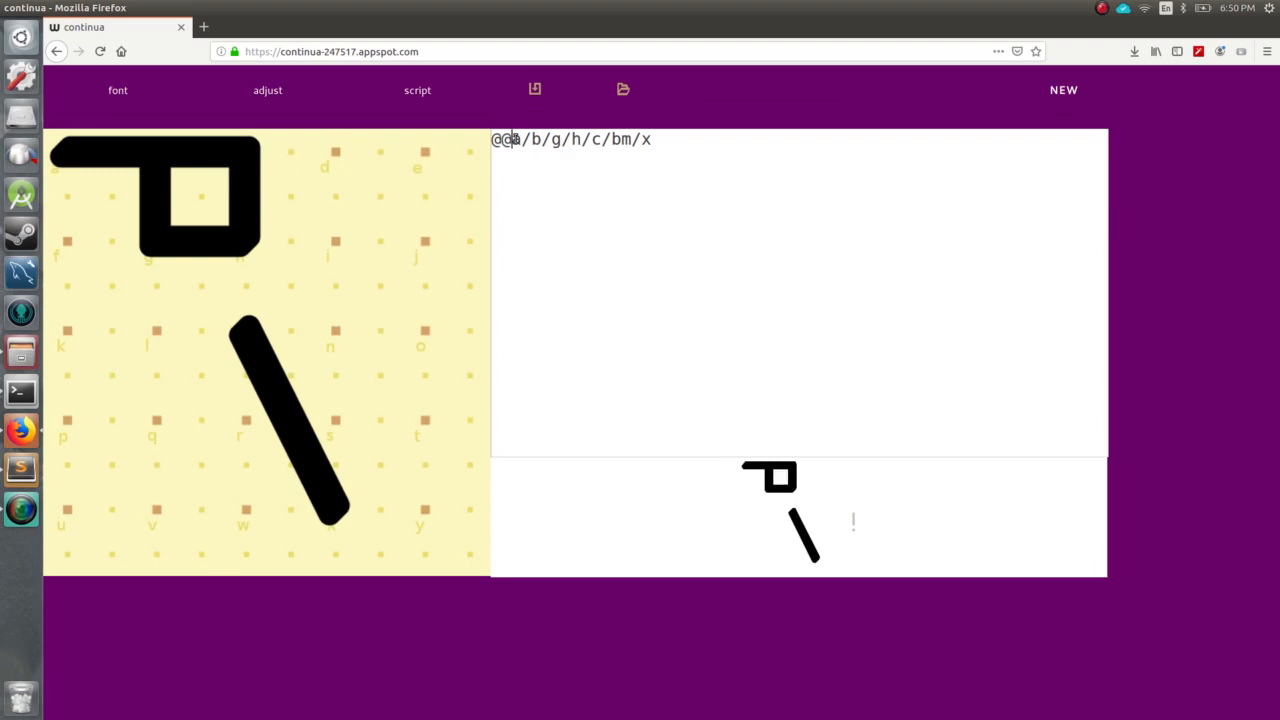
# Replace the straight connector between m and x with each curve type from 1 to 9 in turn, ending with curve 0
pyautogui.press('End')
pyautogui.press('Left')
pyautogui.press('BackSpace')
pyautogui.write('1')
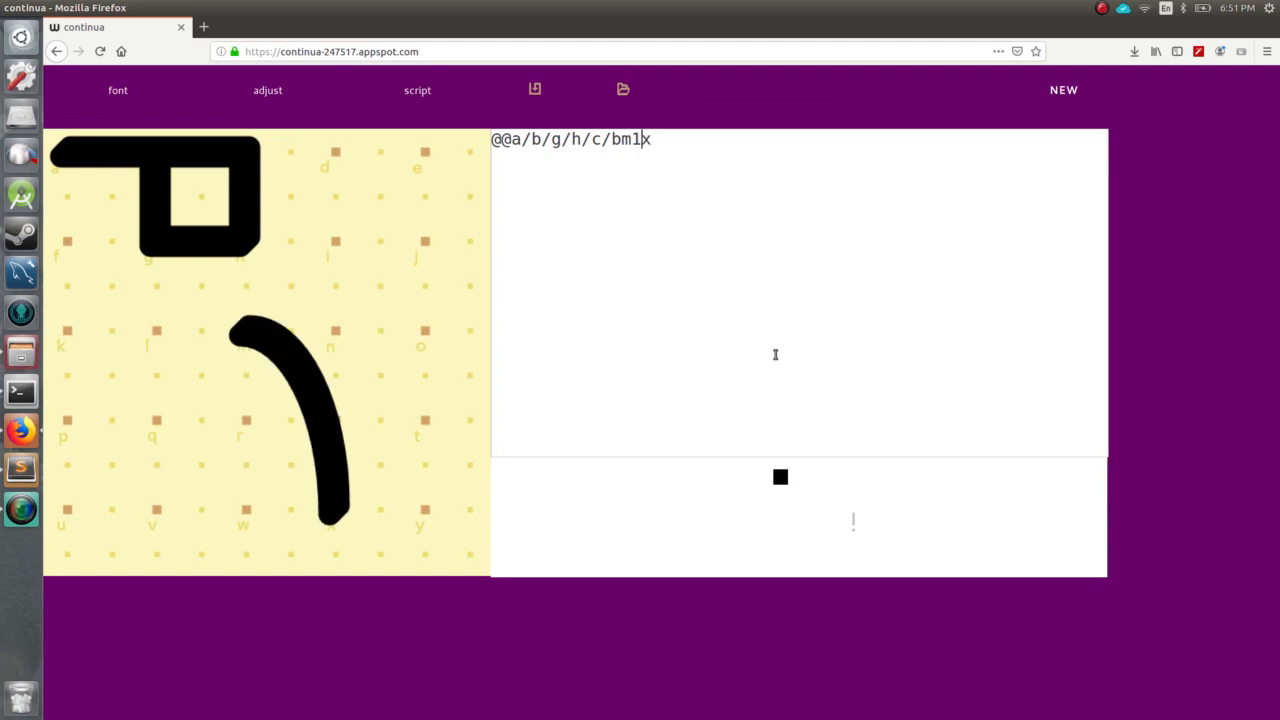
pyautogui.press('BackSpace')
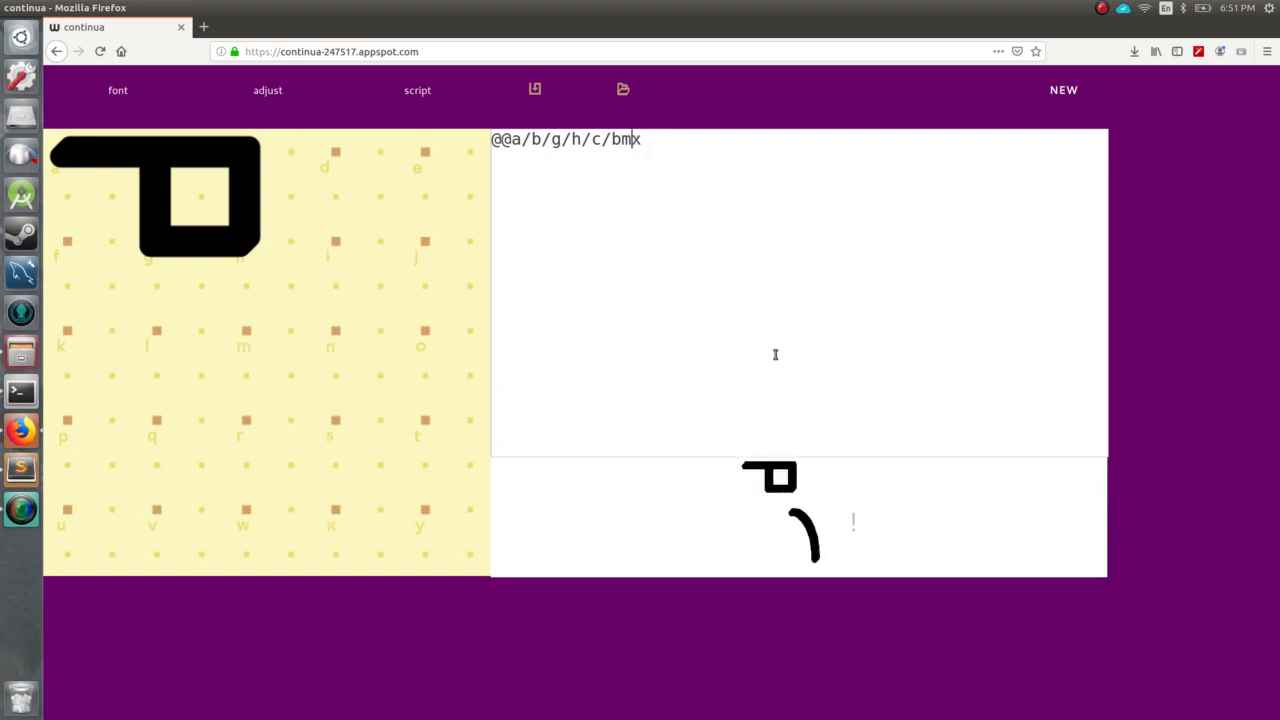
pyautogui.write('2')
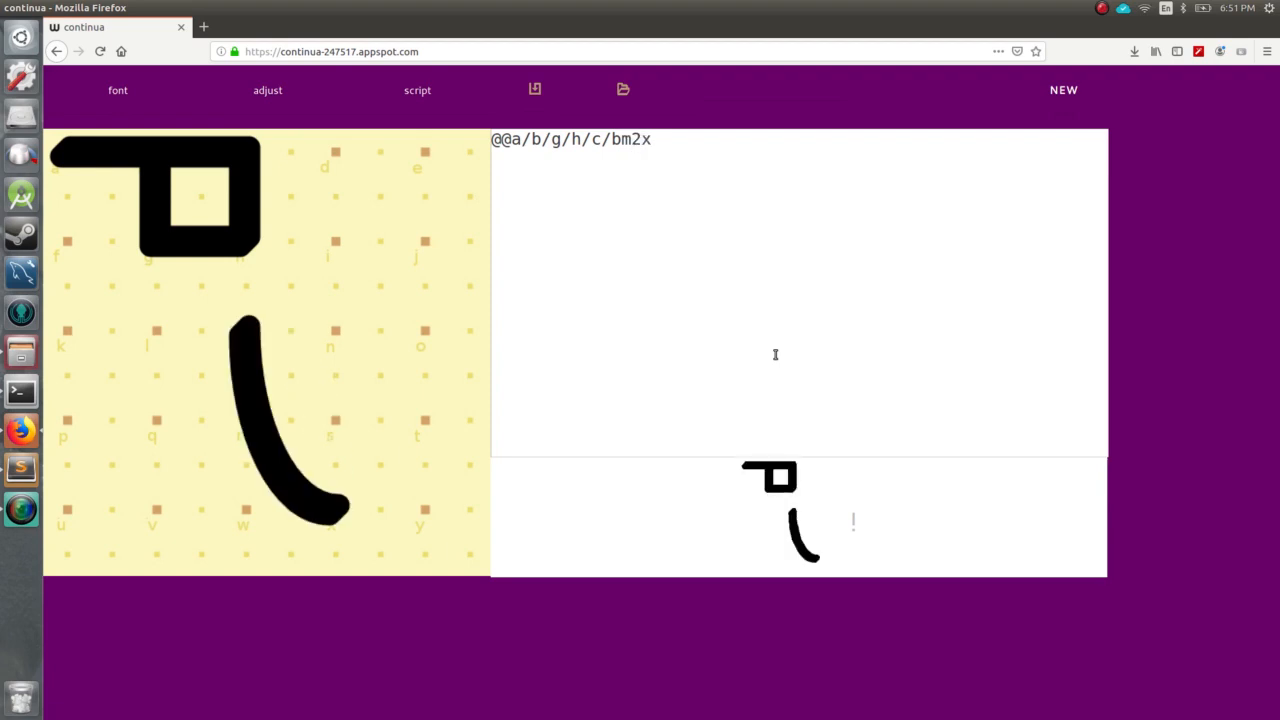
pyautogui.press('BackSpace')
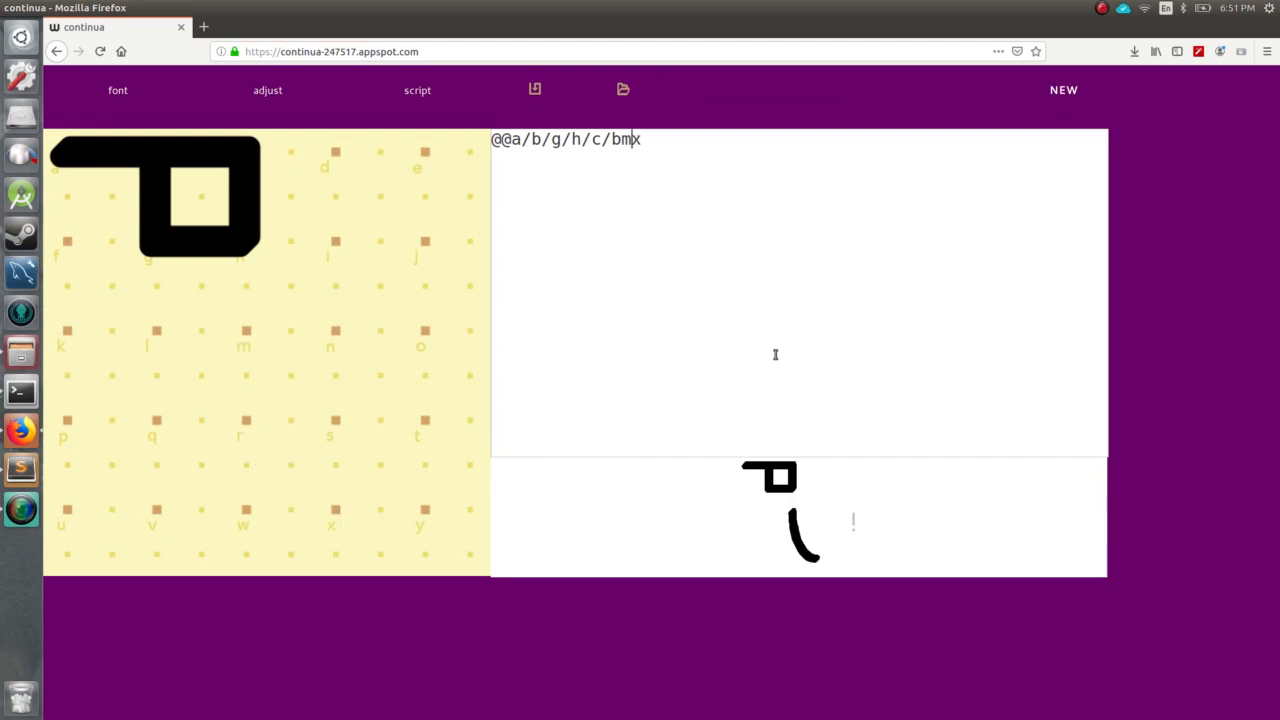
pyautogui.write('3')
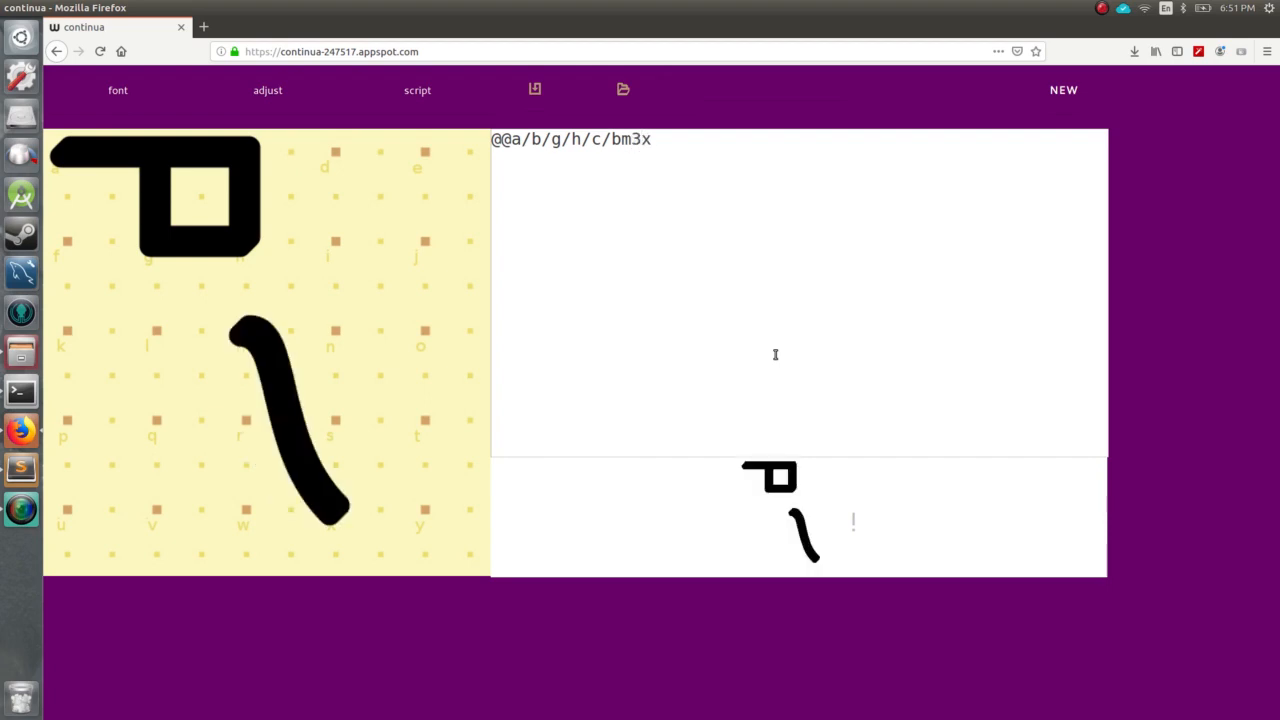
pyautogui.press('BackSpace')
pyautogui.write('4')
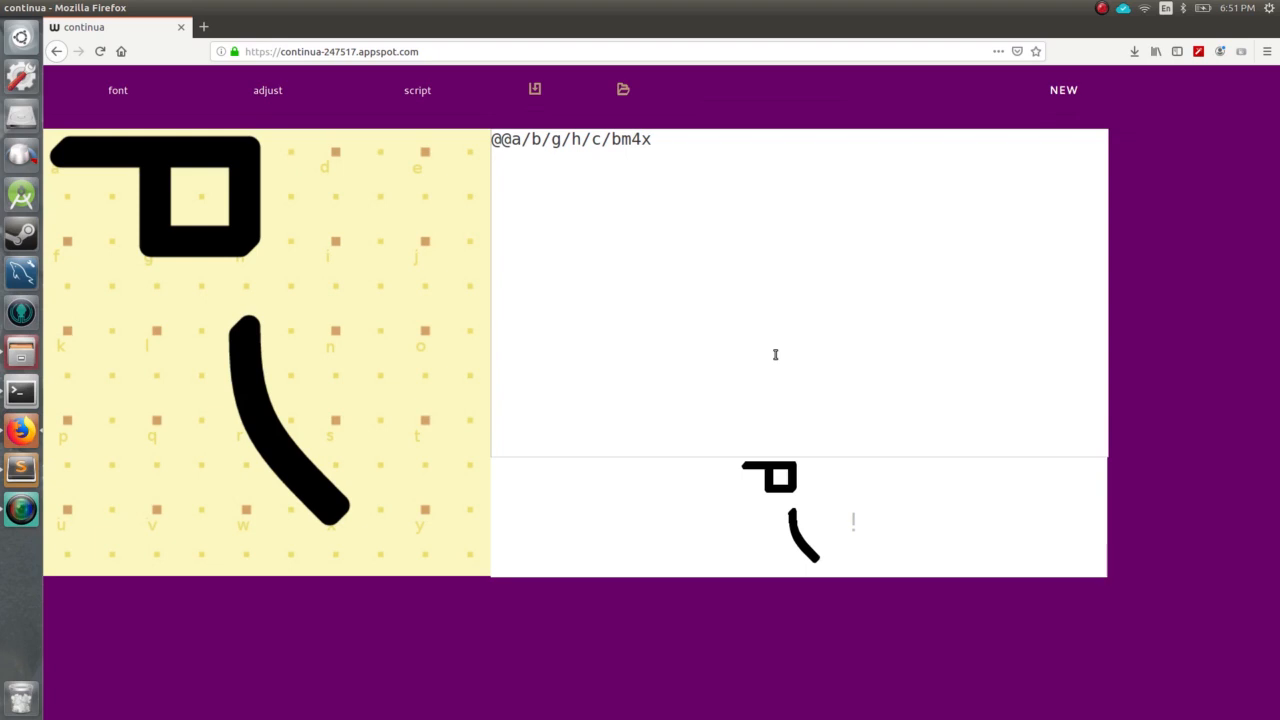
pyautogui.press('BackSpace')
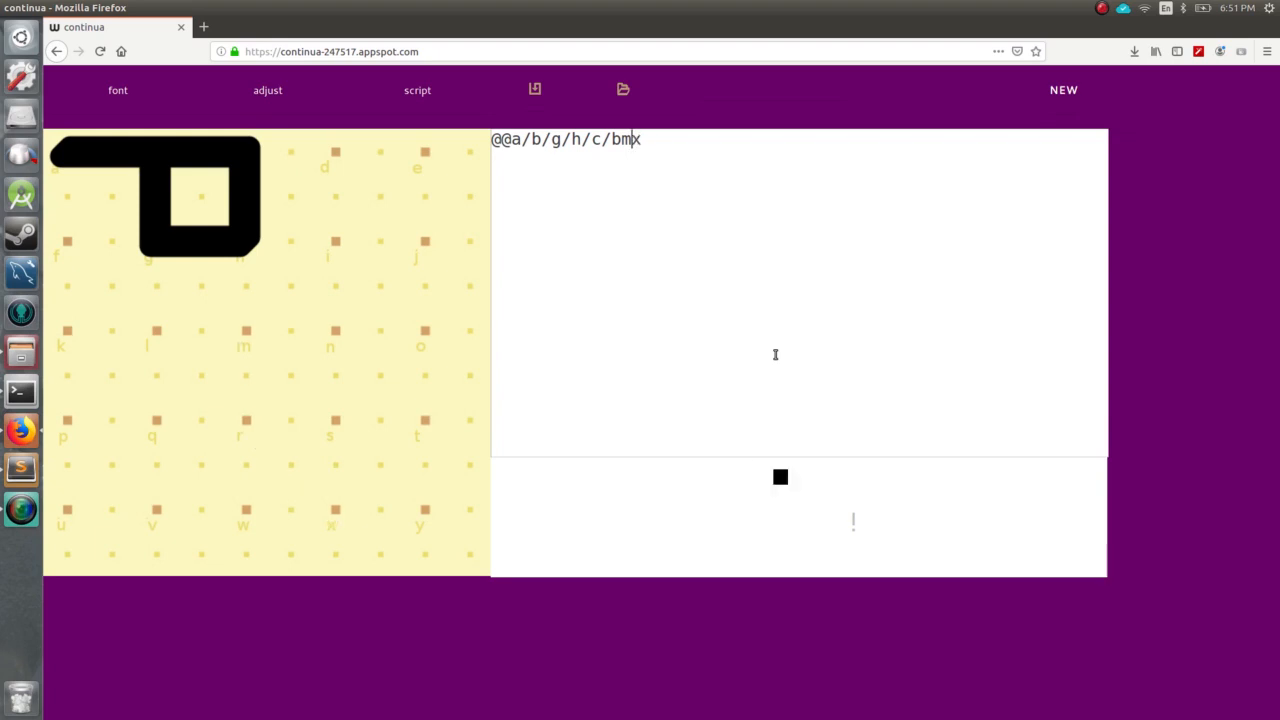
pyautogui.write('5')
pyautogui.press('BackSpace')
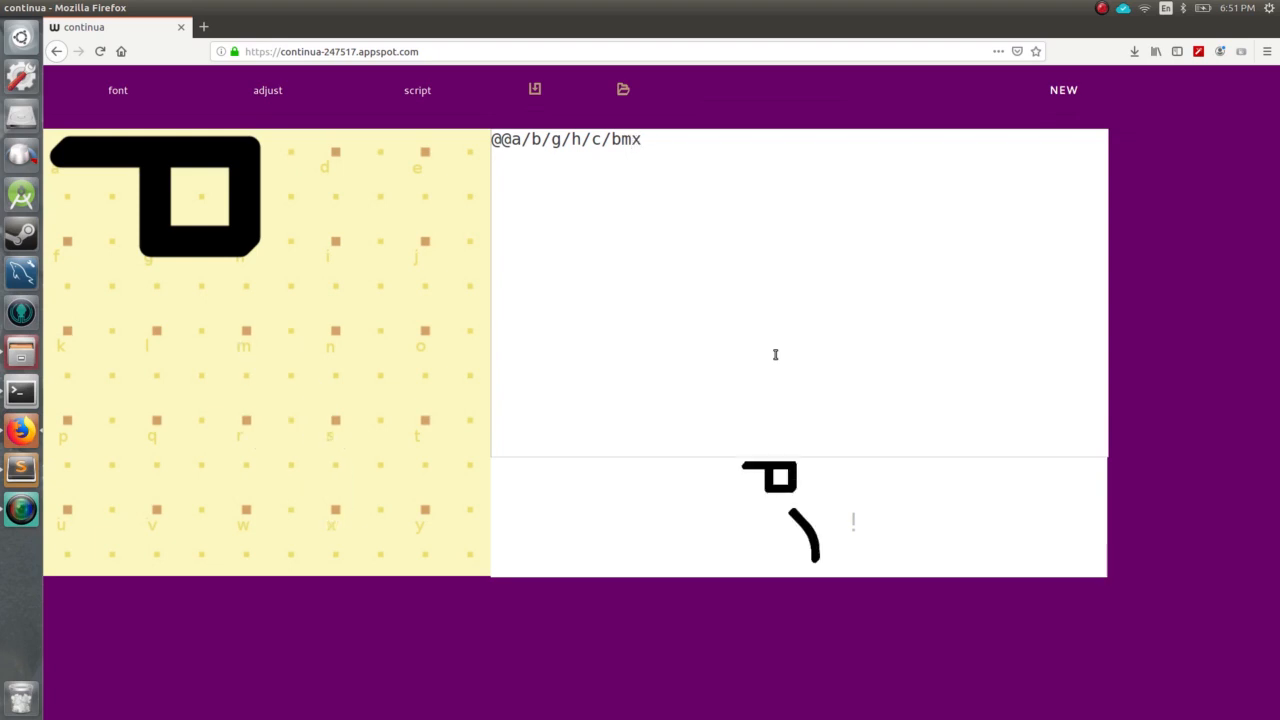
pyautogui.write('6')
pyautogui.press('BackSpace')
pyautogui.write('7')
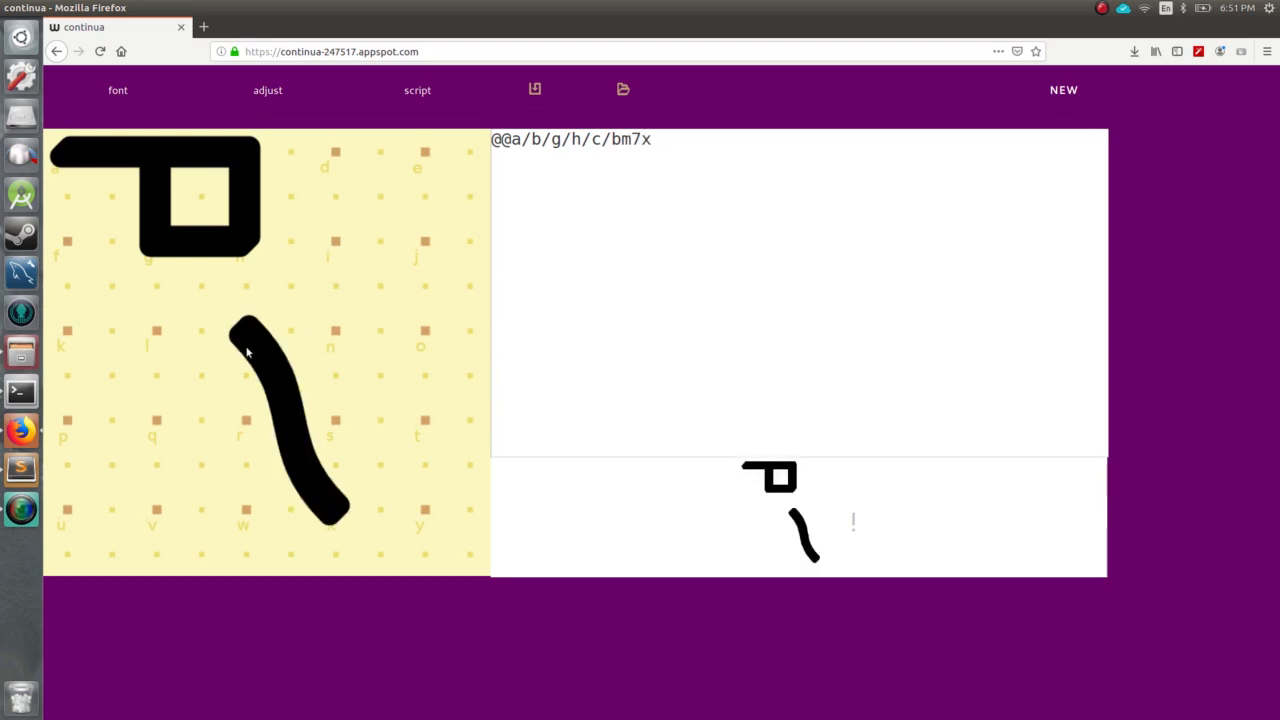
pyautogui.press('BackSpace')
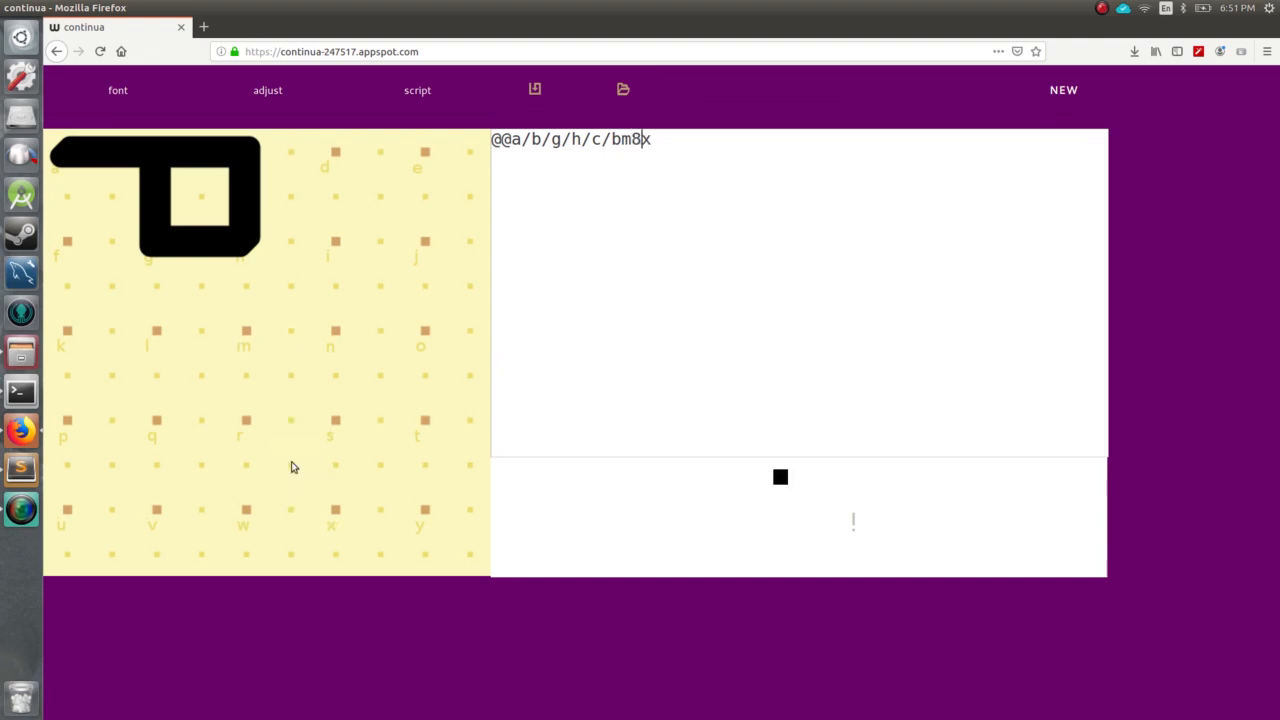
pyautogui.write('8')
pyautogui.press('BackSpace')
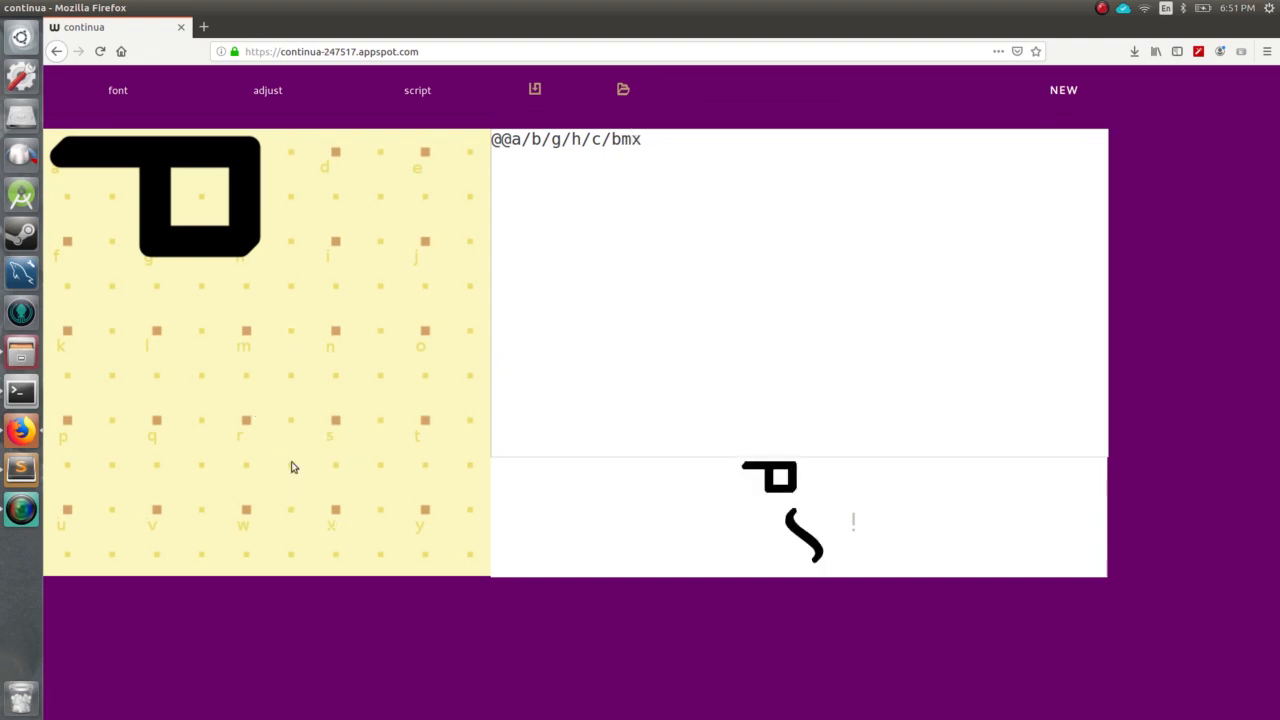
pyautogui.write('9')
pyautogui.press('BackSpace')
pyautogui.write('0')
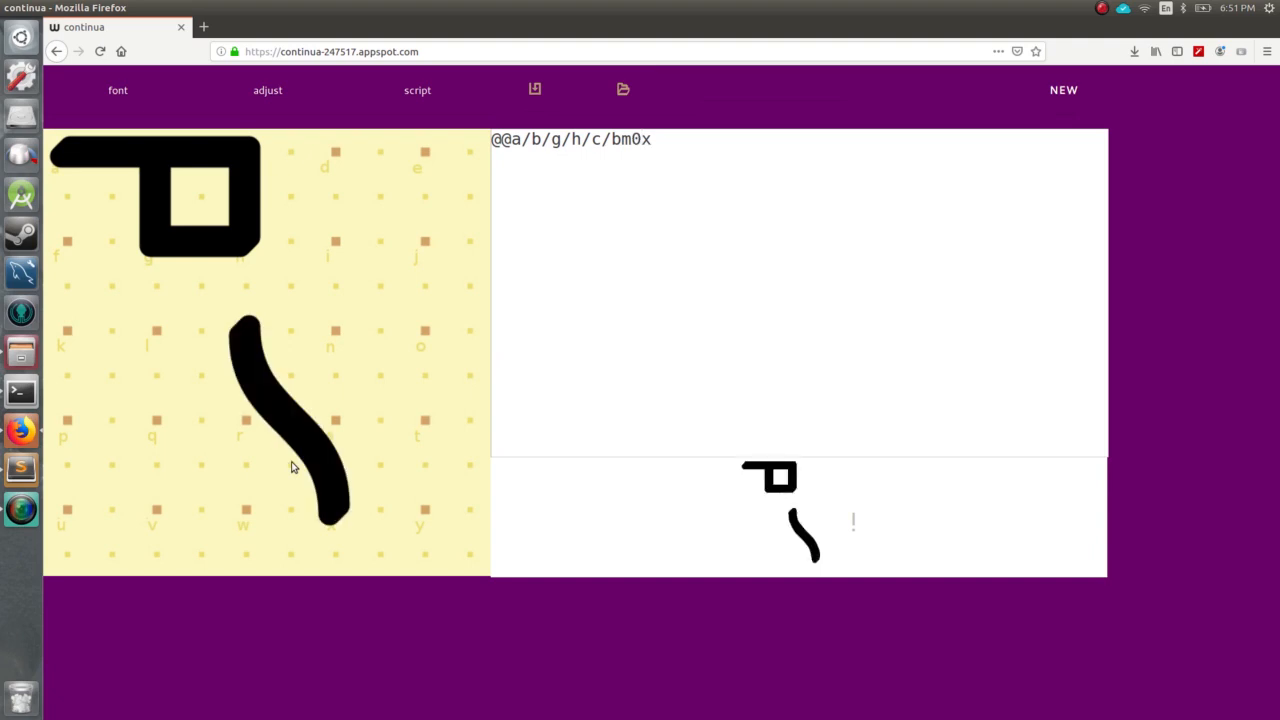
# Append a stroke from l to x to the glyph definition, trying curve 2 and settling on curve 4
pyautogui.press('Right')
pyautogui.write('l/x')
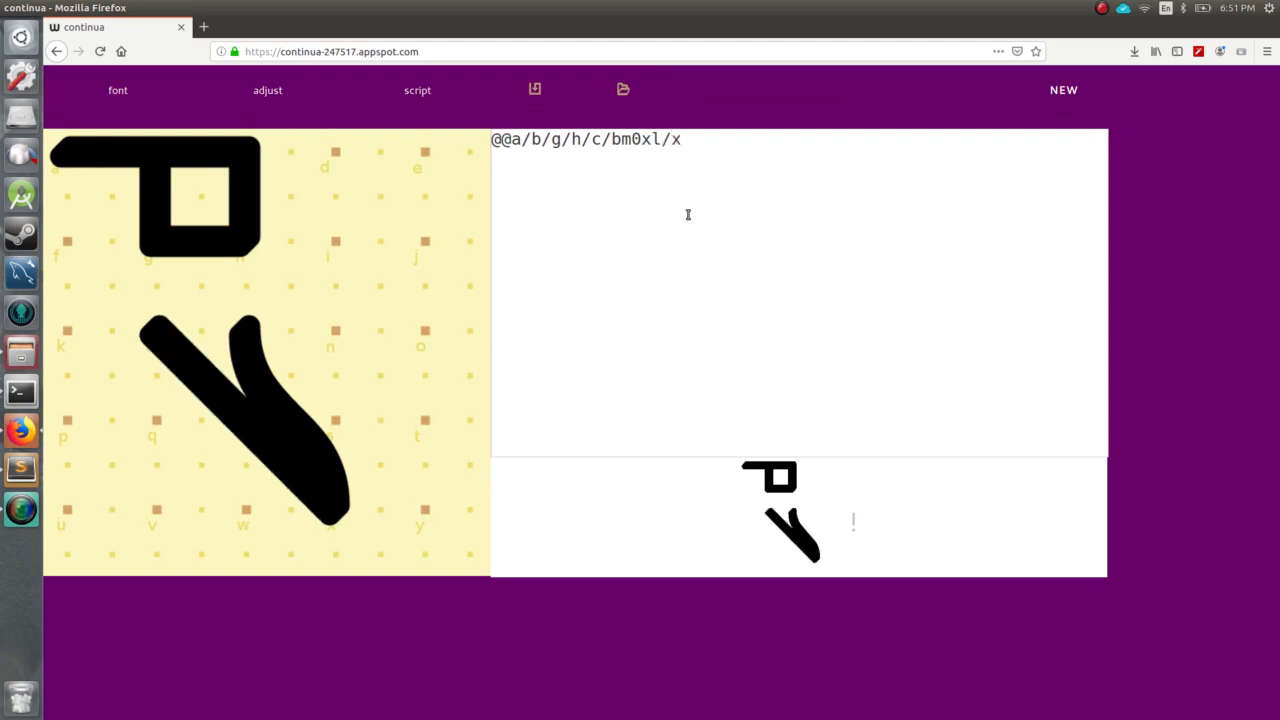
pyautogui.press('Left')
pyautogui.press('BackSpace')
pyautogui.write('2')
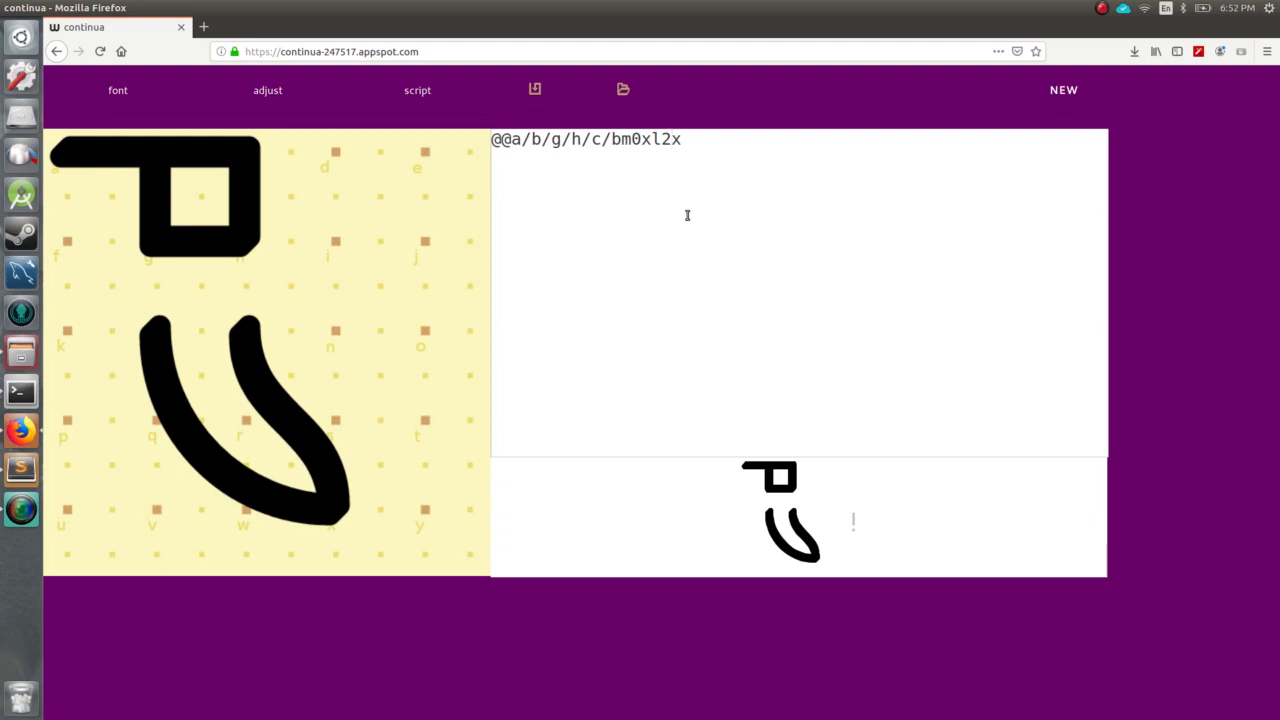
pyautogui.press('BackSpace')
pyautogui.write('4')
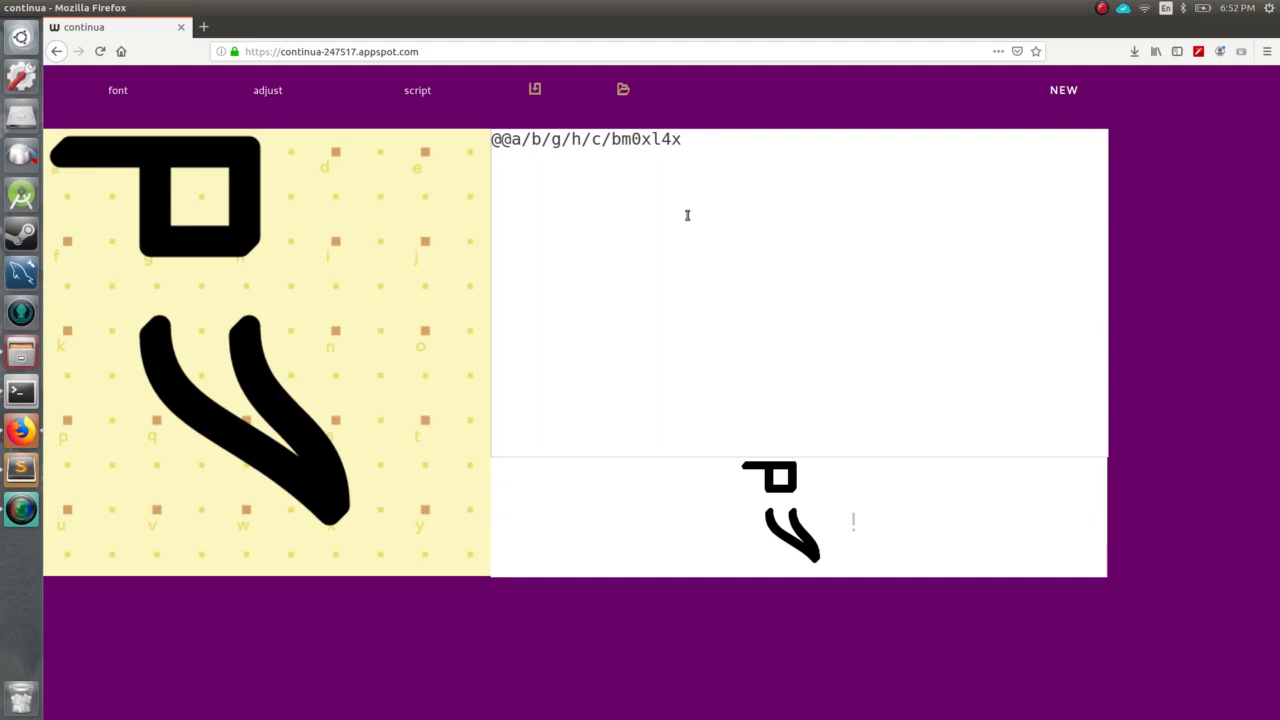
# Append another stroke from l to w, replacing its straight connector with curve 2
pyautogui.press('Right')
pyautogui.write('l/w')
pyautogui.press('Left')
pyautogui.press('BackSpace')
pyautogui.write('2')
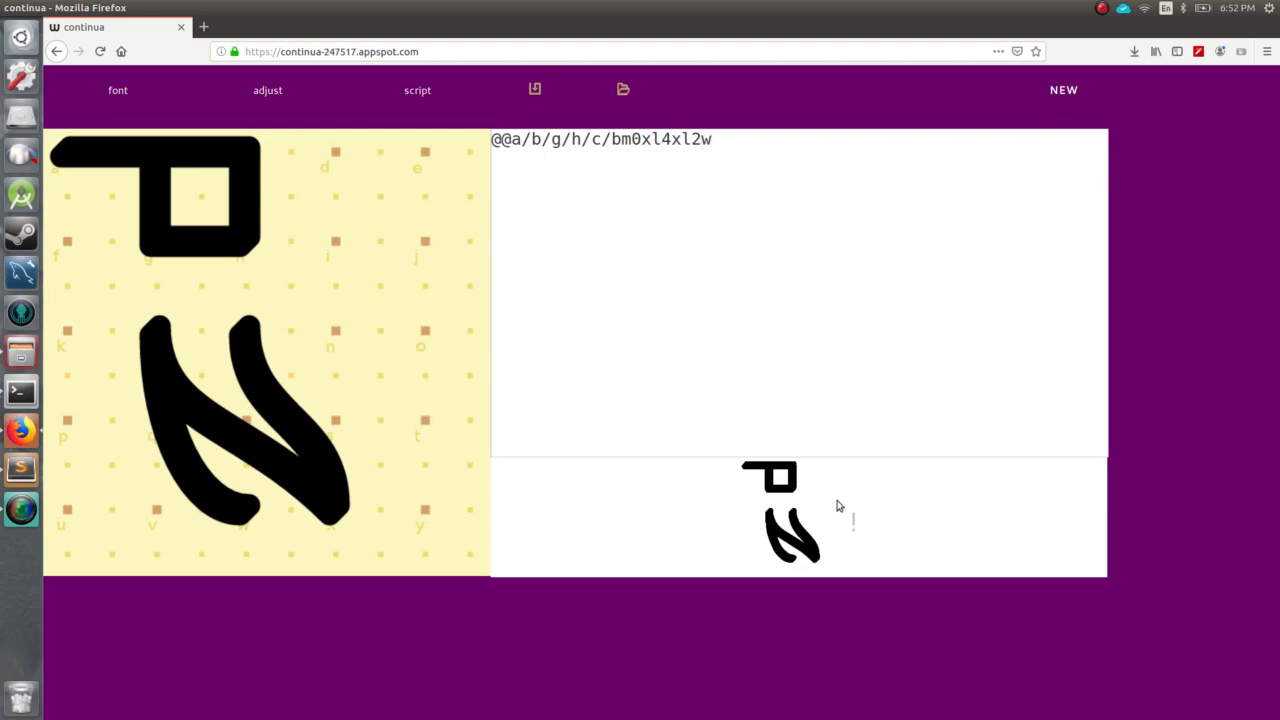
# Insert blank lines above the glyph definition to shift it down to the line for character 1
pyautogui.click(492, 139)
pyautogui.press('Return')
pyautogui.press('Return')
pyautogui.press('Return')
pyautogui.press('Return')
pyautogui.press('Return')
pyautogui.press('Return')
pyautogui.press('Return')
pyautogui.press('Return')
pyautogui.press('Return')
pyautogui.press('Return')
pyautogui.press('Return')
pyautogui.press('Return')
pyautogui.press('Return')
pyautogui.press('Return')
pyautogui.press('Return')
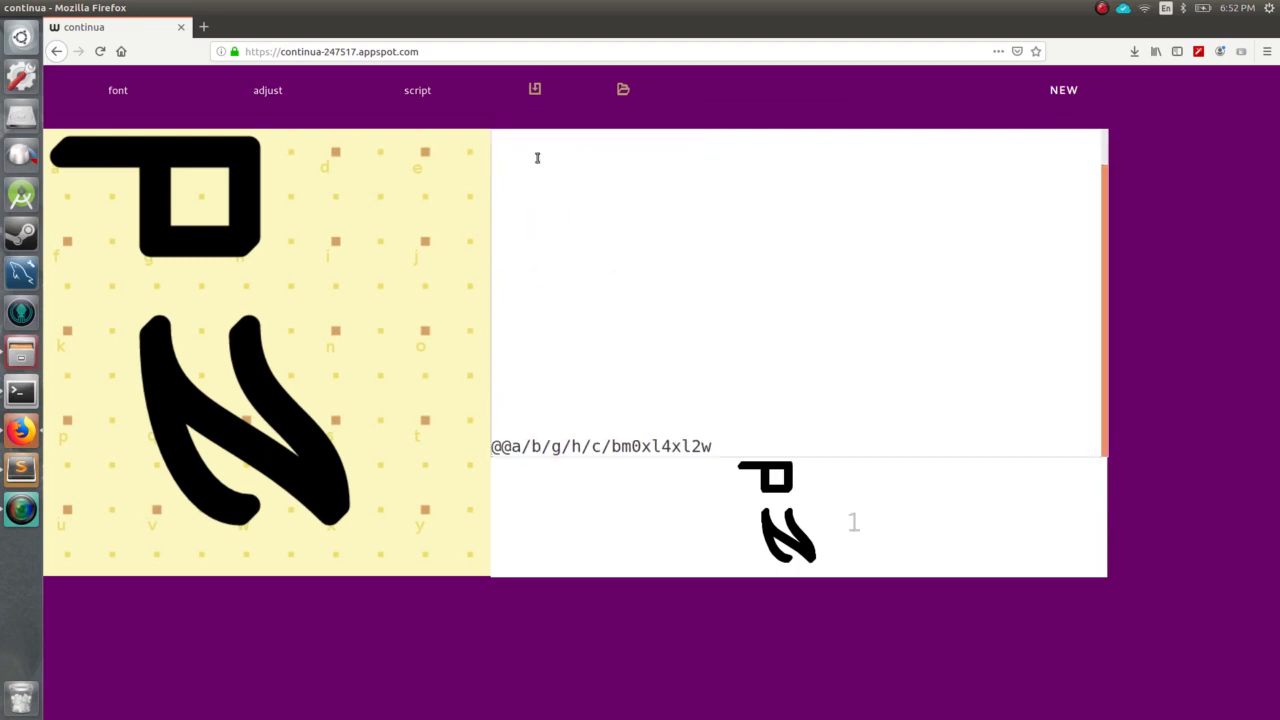
# Cut the whole font text, insert a run of blank lines, and paste the text back below them
pyautogui.hotkey('ctrl', 'a')
pyautogui.hotkey('ctrl', 'c')
pyautogui.press('Delete')
pyautogui.press('Return')
pyautogui.press('Return')
pyautogui.press('Return')
pyautogui.press('Return')
pyautogui.press('Return')
pyautogui.press('Return')
pyautogui.press('Return')
pyautogui.press('Return')
pyautogui.press('Return')
pyautogui.press('Return')
pyautogui.press('Return')
pyautogui.press('Return')
pyautogui.press('Return')
pyautogui.press('Return')
pyautogui.press('Return')
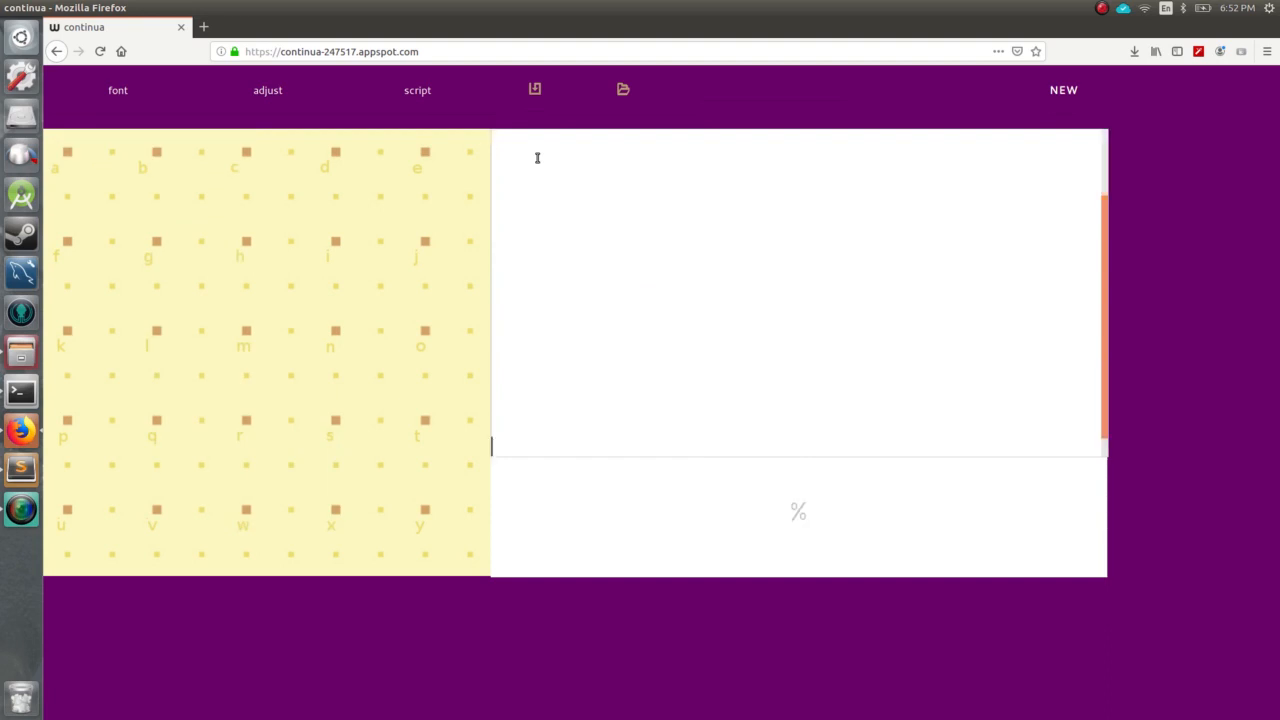
pyautogui.hotkey('ctrl', 'v')
# Insert more blank lines above the pasted glyph definition until it reaches the line for character @
pyautogui.press('Return')
pyautogui.press('Return')
pyautogui.press('Return')
pyautogui.press('Return')
pyautogui.press('Return')
pyautogui.press('Return')
pyautogui.press('Return')
pyautogui.press('Return')
pyautogui.press('Return')
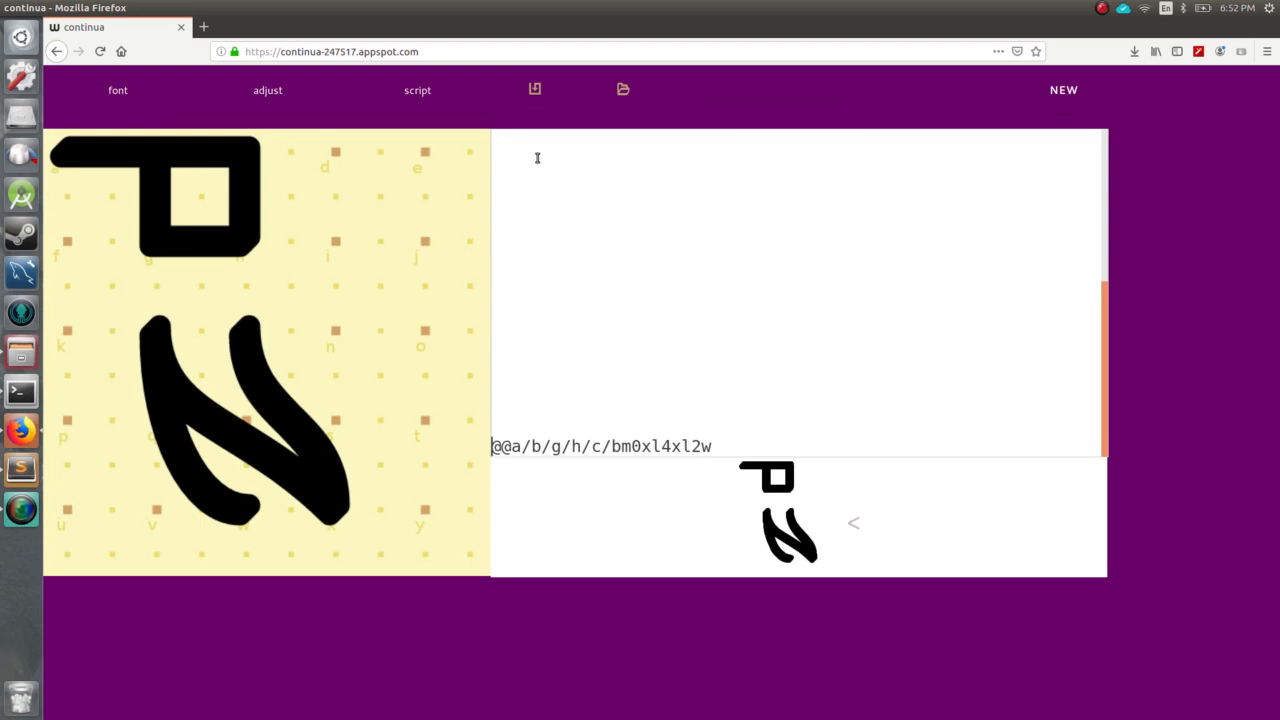
pyautogui.press('Return')
pyautogui.press('Return')
pyautogui.press('Return')
pyautogui.press('Return')
pyautogui.press('Return')
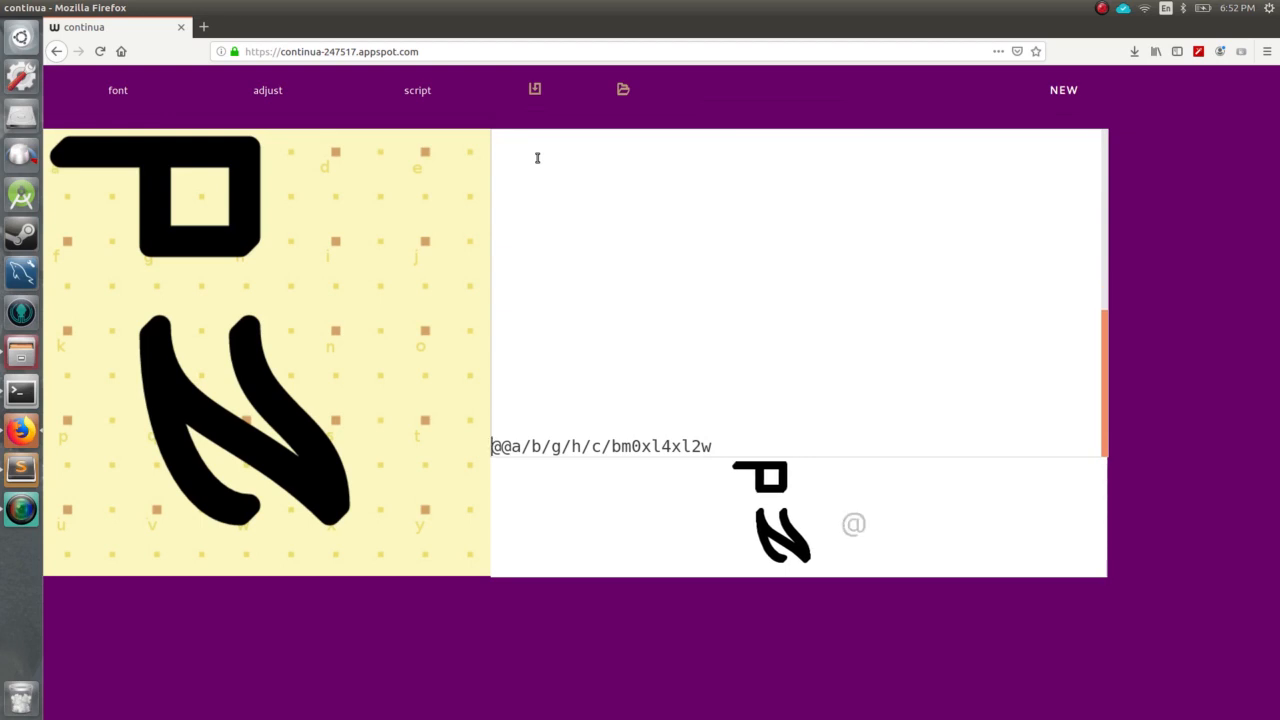
# Define the glyph for character A on the line above the existing definition as @v/h/x/l
pyautogui.press('Return')
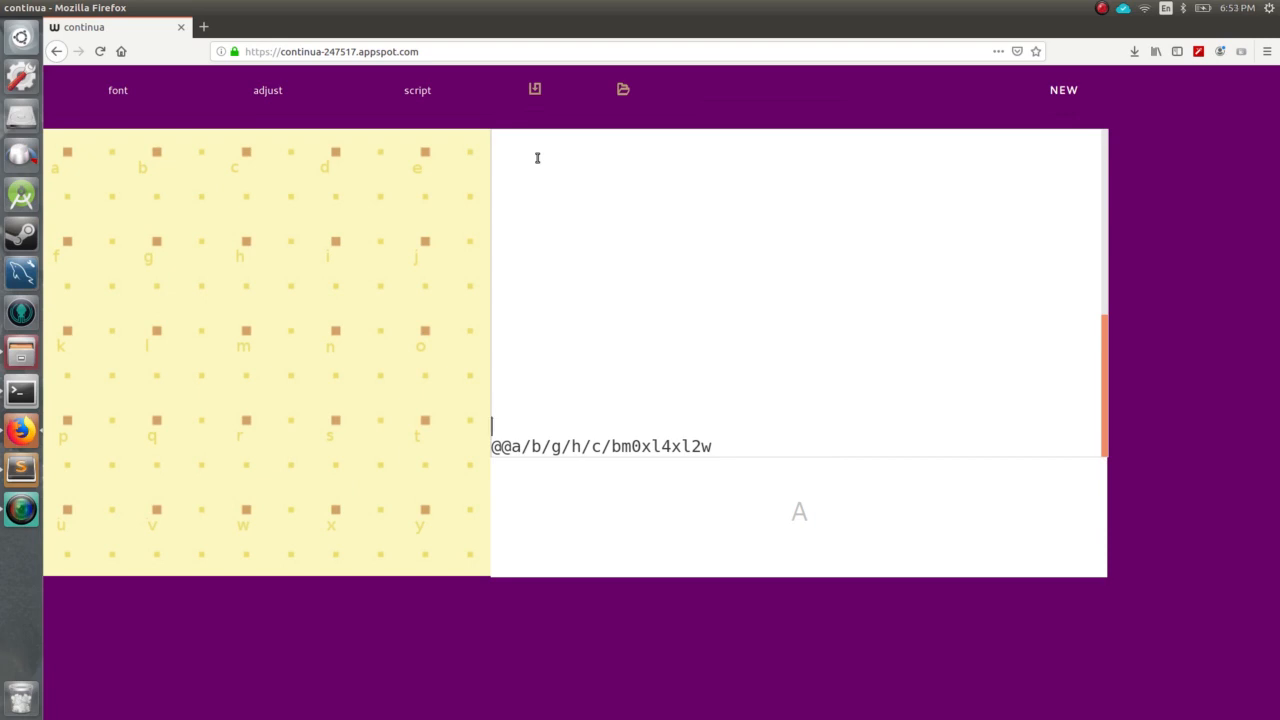
pyautogui.write('v/h/')
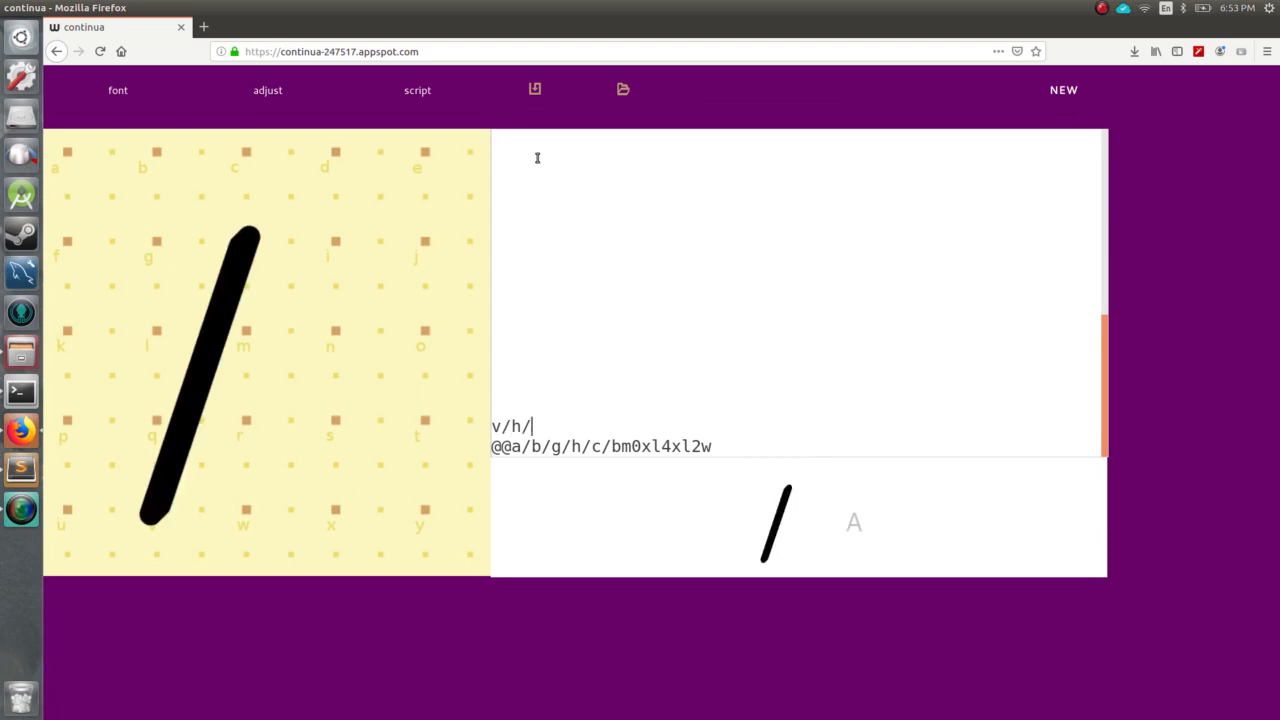
pyautogui.write('x/l')
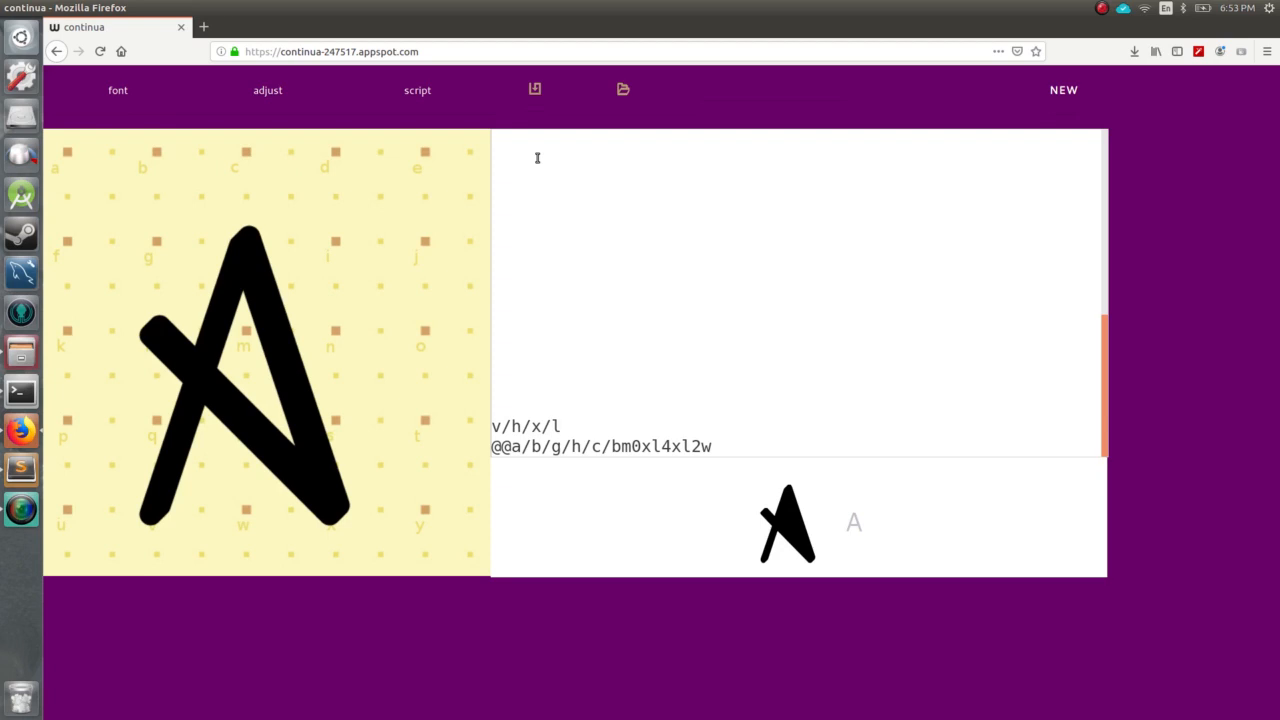
pyautogui.press('Home')
pyautogui.write('@')
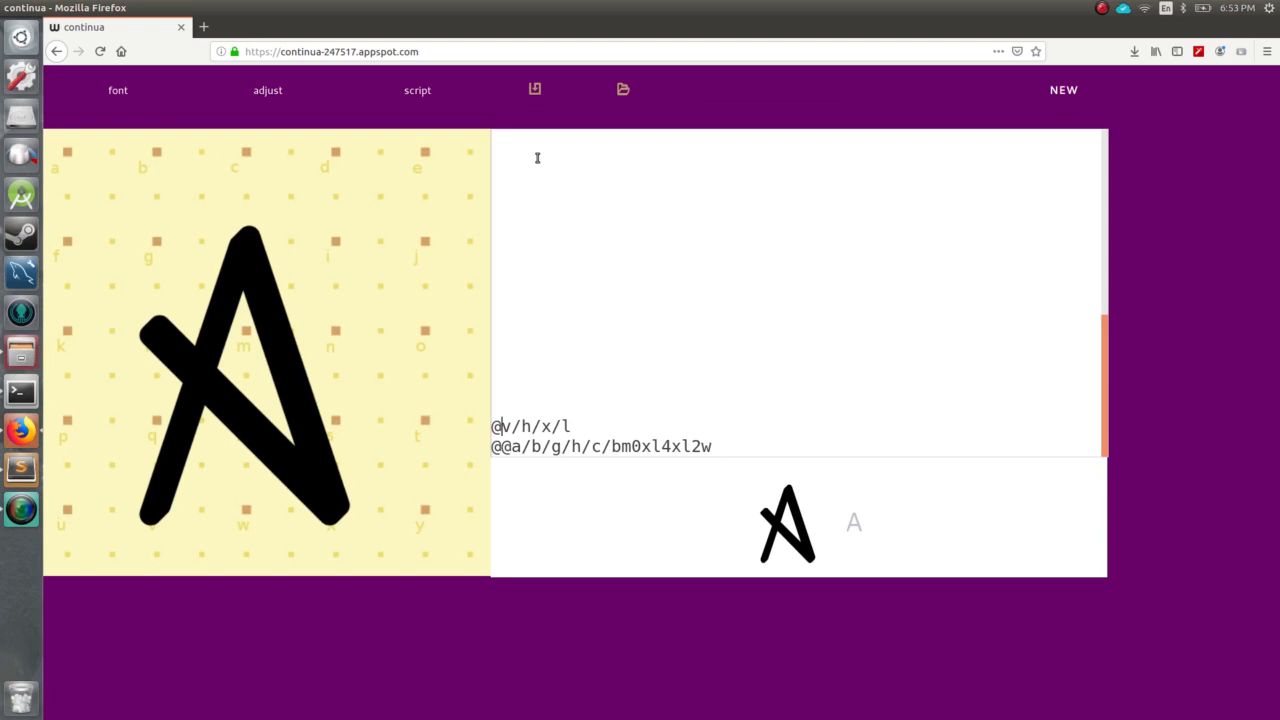
# Replace the A glyph's straight connector between x and l with curves 3 to 9 in turn, ending with curve 0
pyautogui.press('Down')
pyautogui.press('Down')
pyautogui.press('Up')
pyautogui.press('Left')
pyautogui.press('BackSpace')
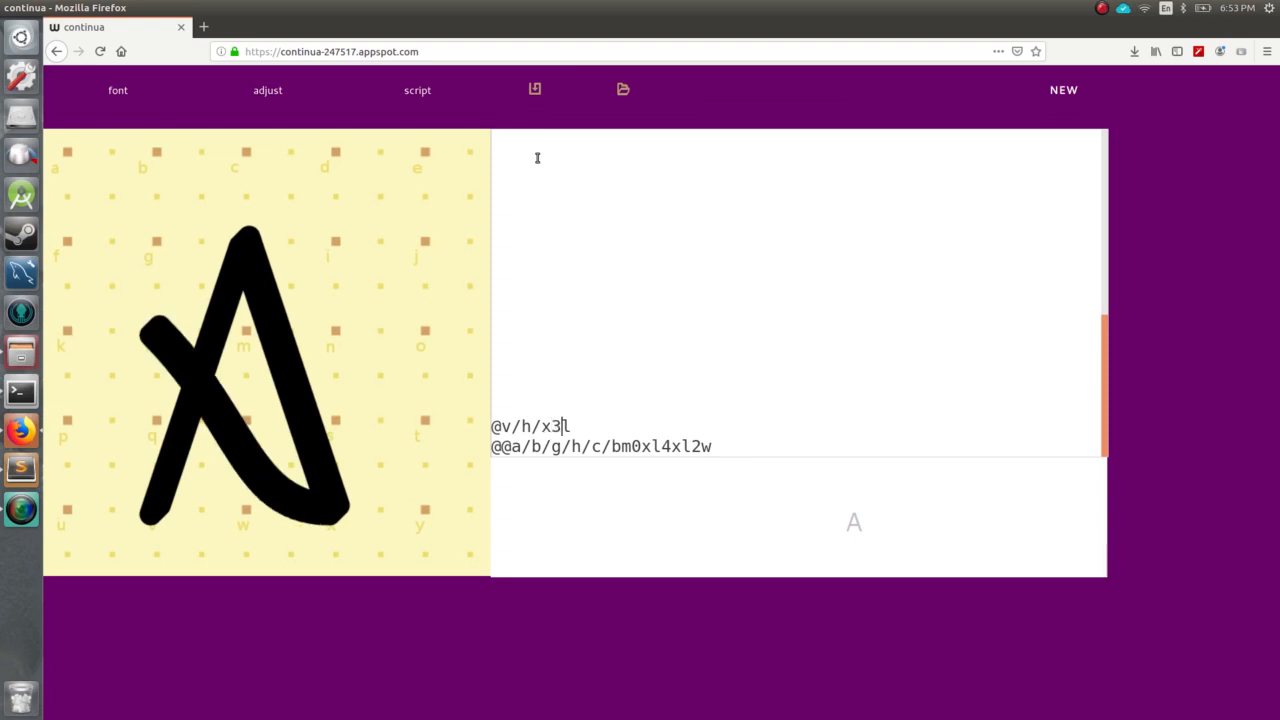
pyautogui.write('4')
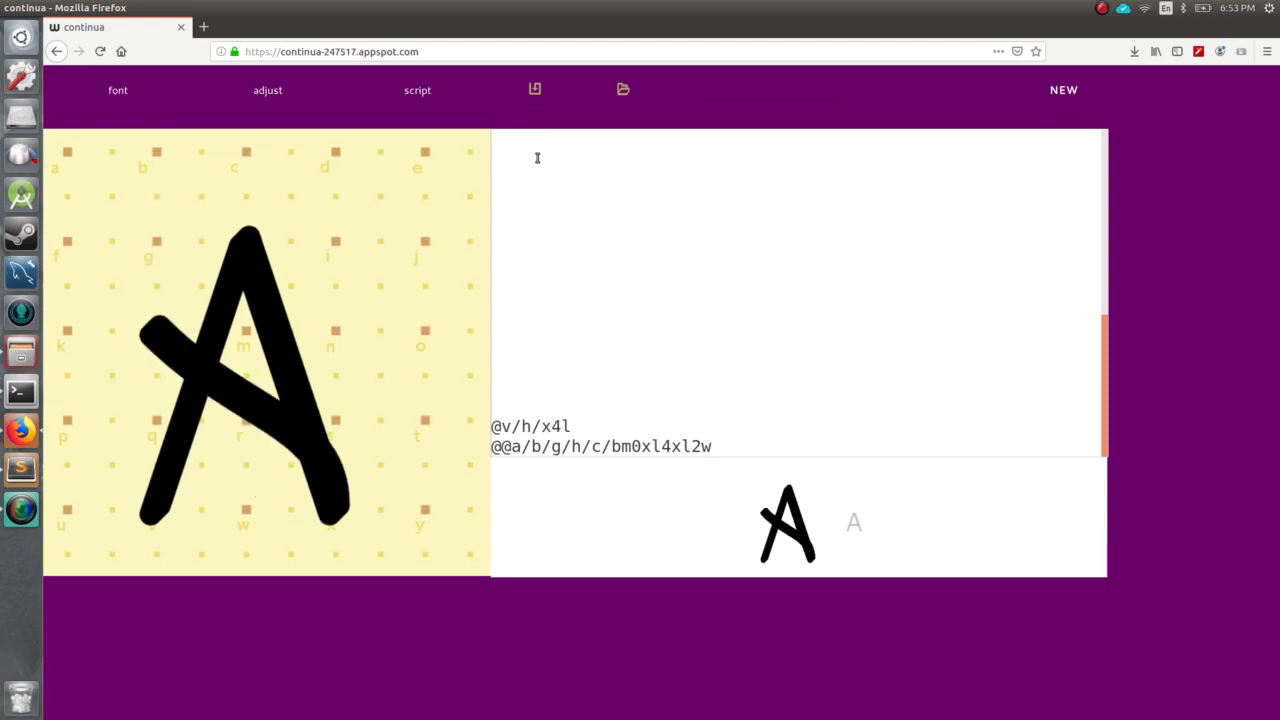
pyautogui.press('BackSpace')
pyautogui.write('5')
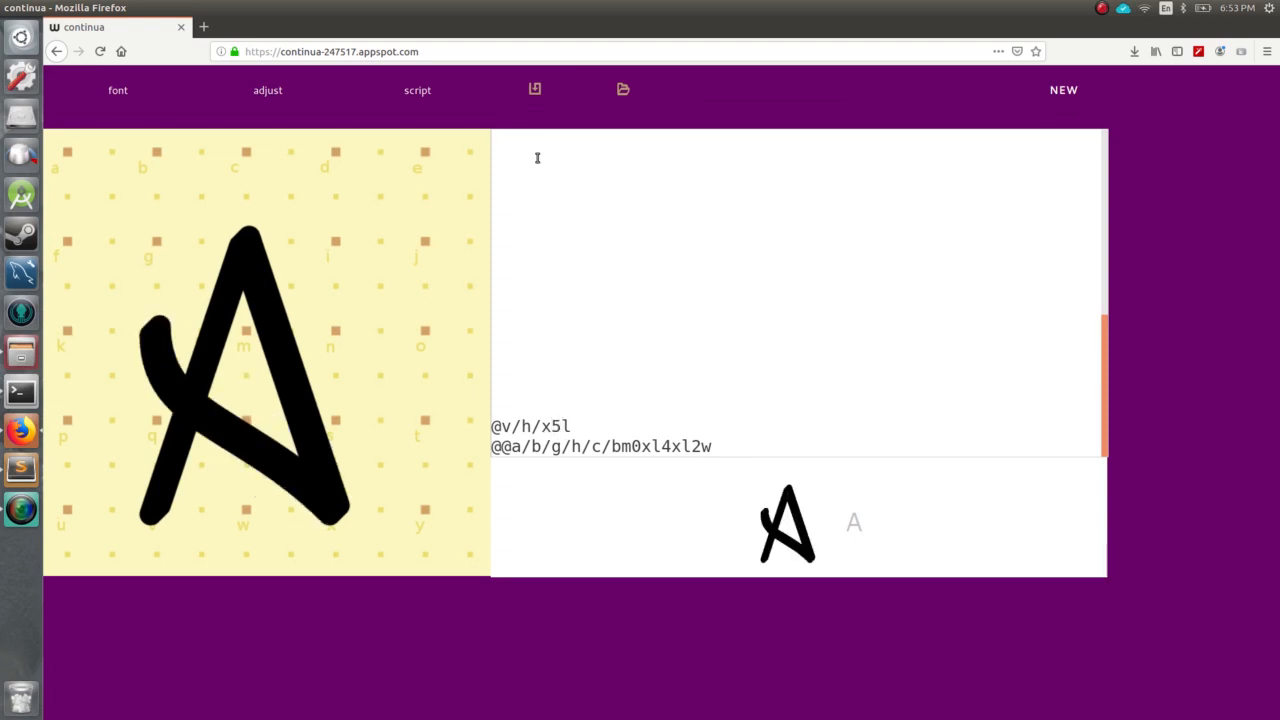
pyautogui.press('BackSpace')
pyautogui.write('6')
pyautogui.press('BackSpace')
pyautogui.write('7')
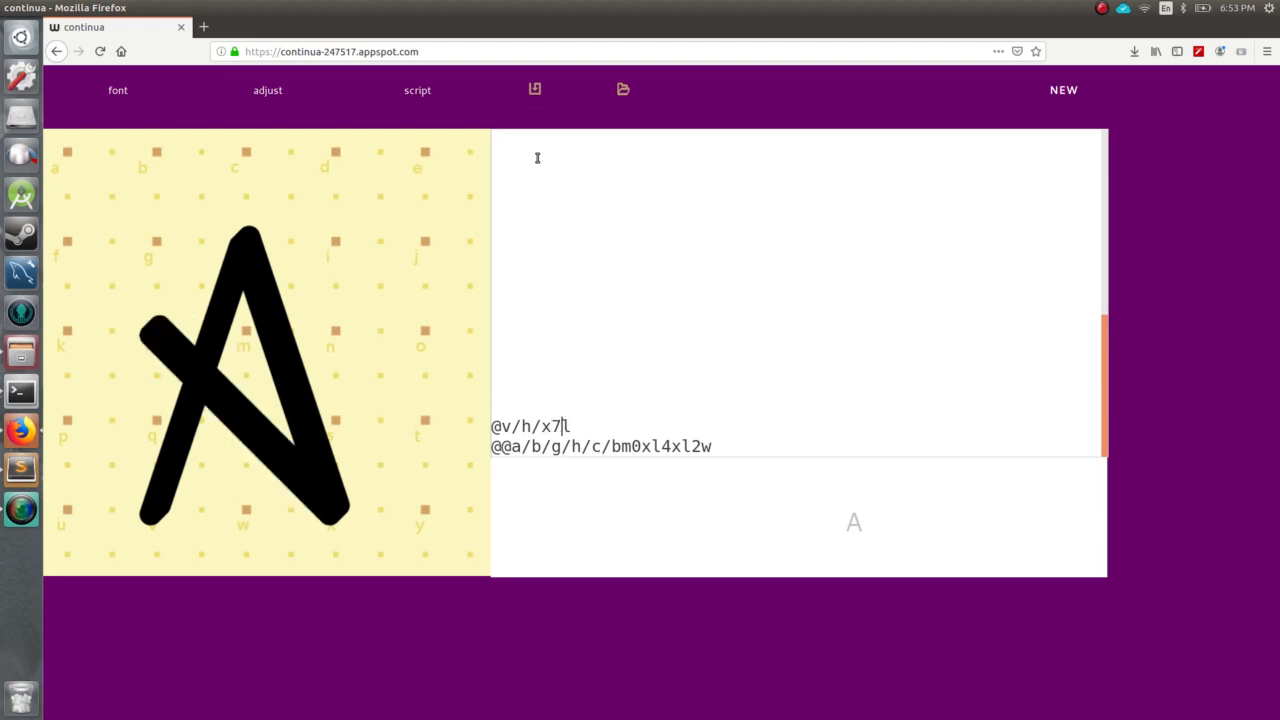
pyautogui.press('BackSpace')
pyautogui.write('8')
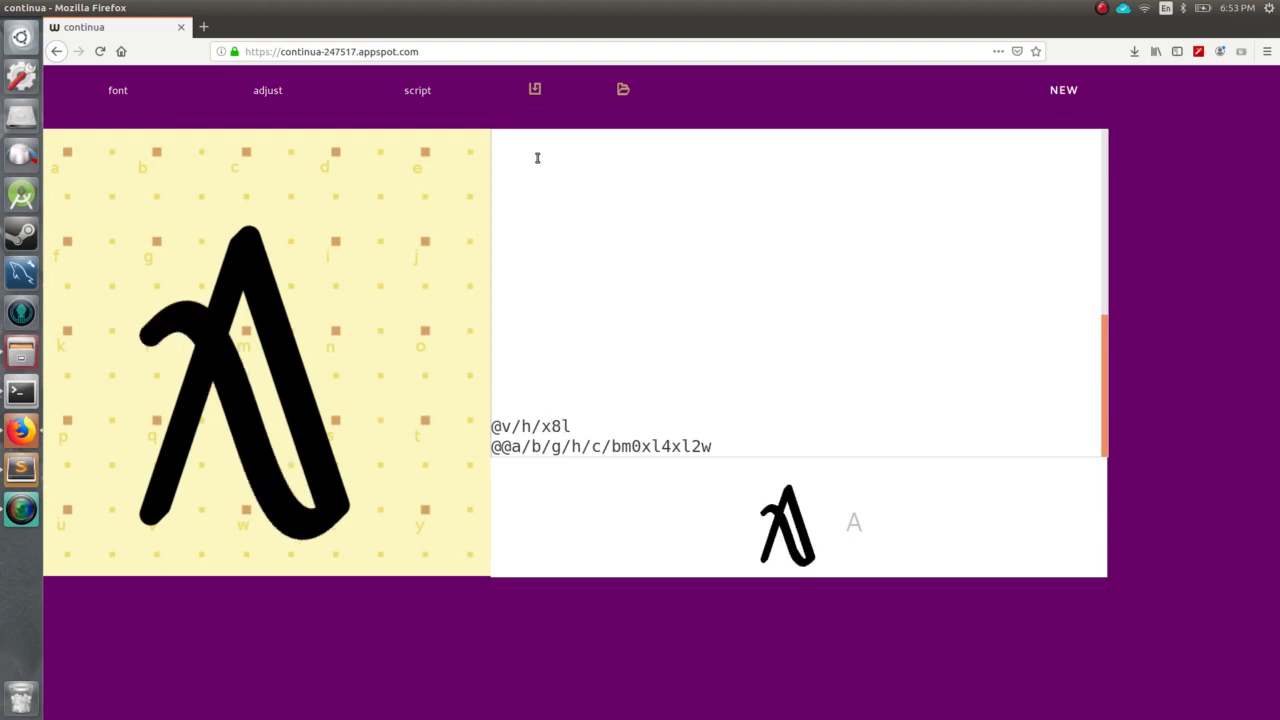
pyautogui.press('BackSpace')
pyautogui.write('9')
pyautogui.press('BackSpace')
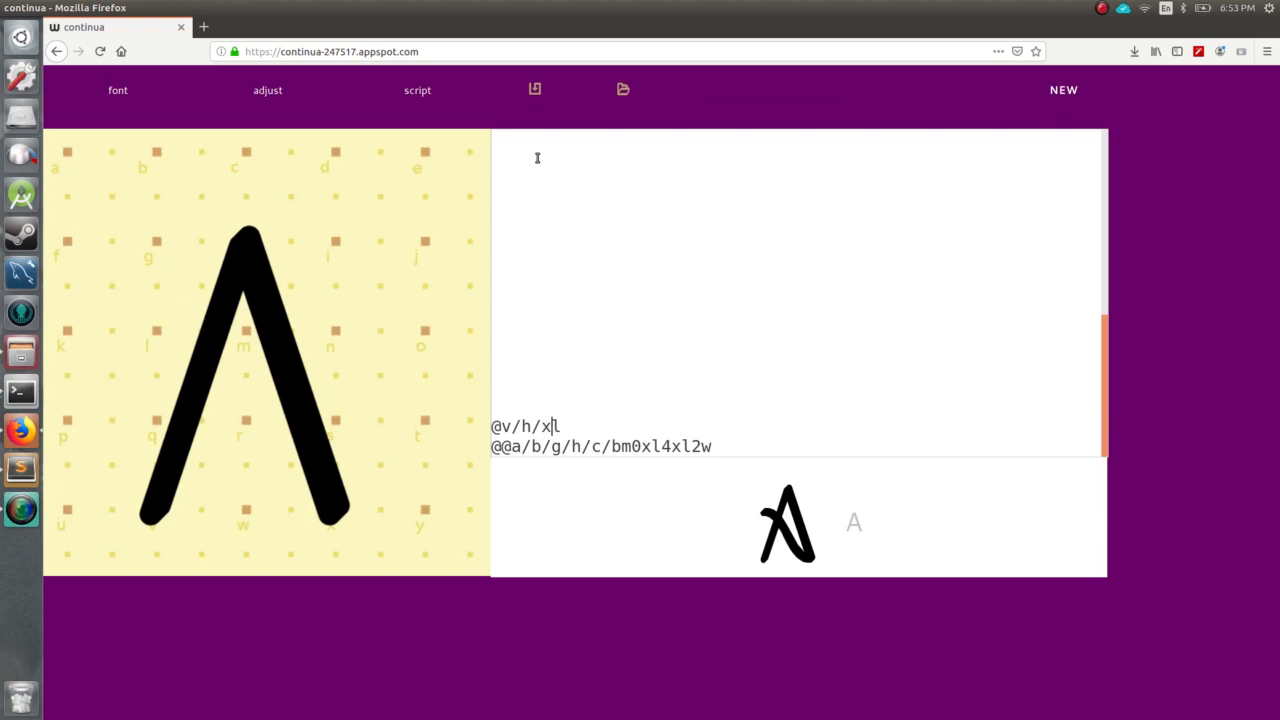
pyautogui.write('0')
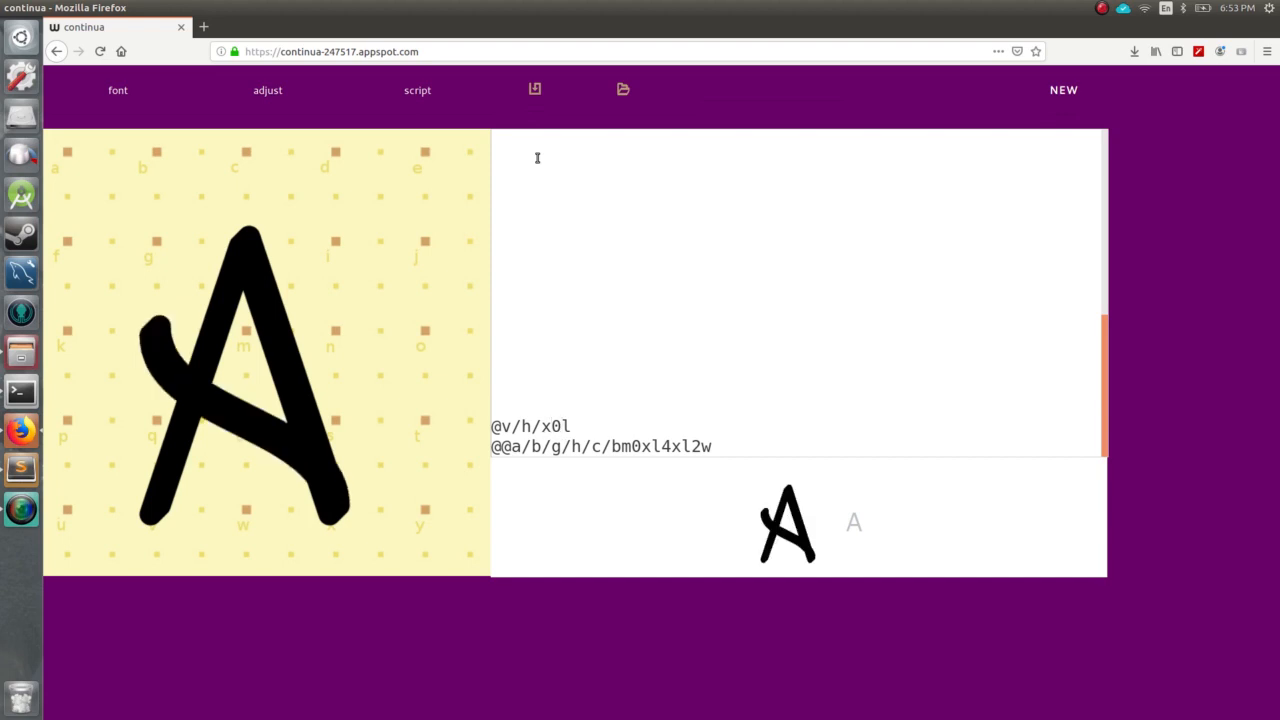
# Change the A glyph's connector between v and h to curve 3
pyautogui.press('Left')
pyautogui.press('Left')
pyautogui.press('Left')
pyautogui.press('Left')
pyautogui.press('BackSpace')
pyautogui.write('3')
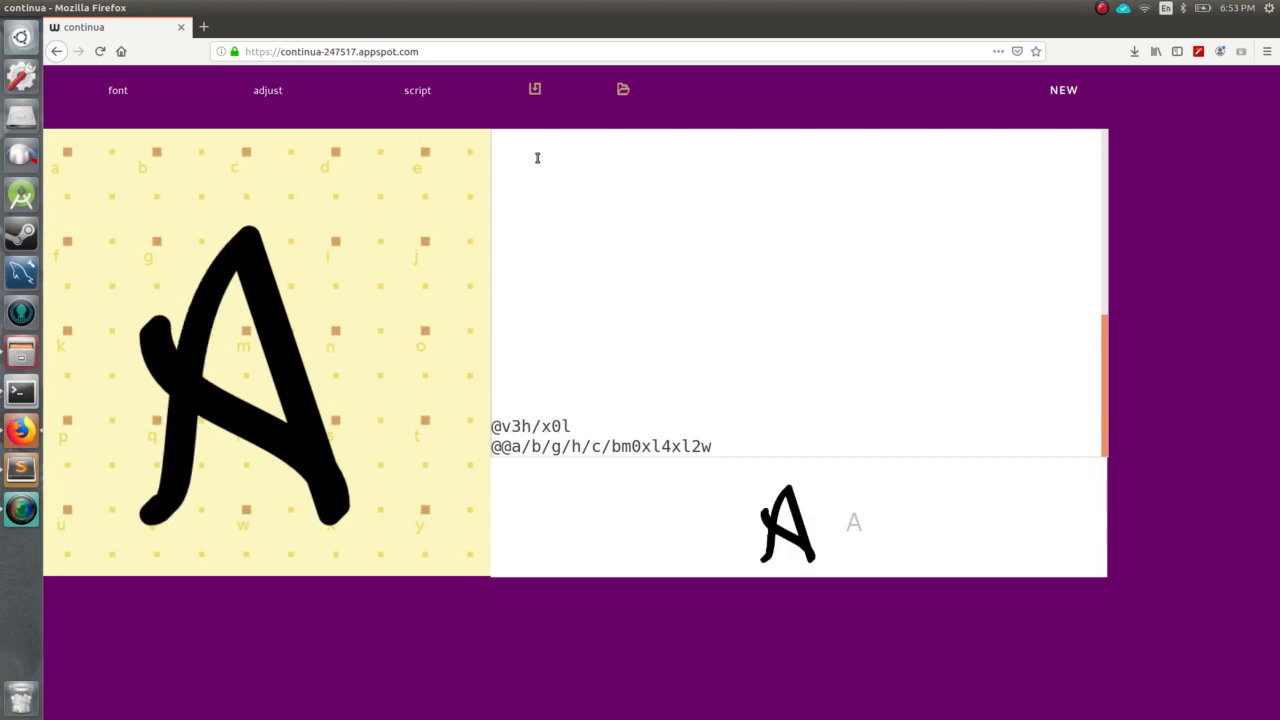
# Change the A glyph's connector between h and x, trying curve 5 and settling on curve 4
pyautogui.press('Right')
pyautogui.press('Right')
pyautogui.press('BackSpace')
pyautogui.write('5')
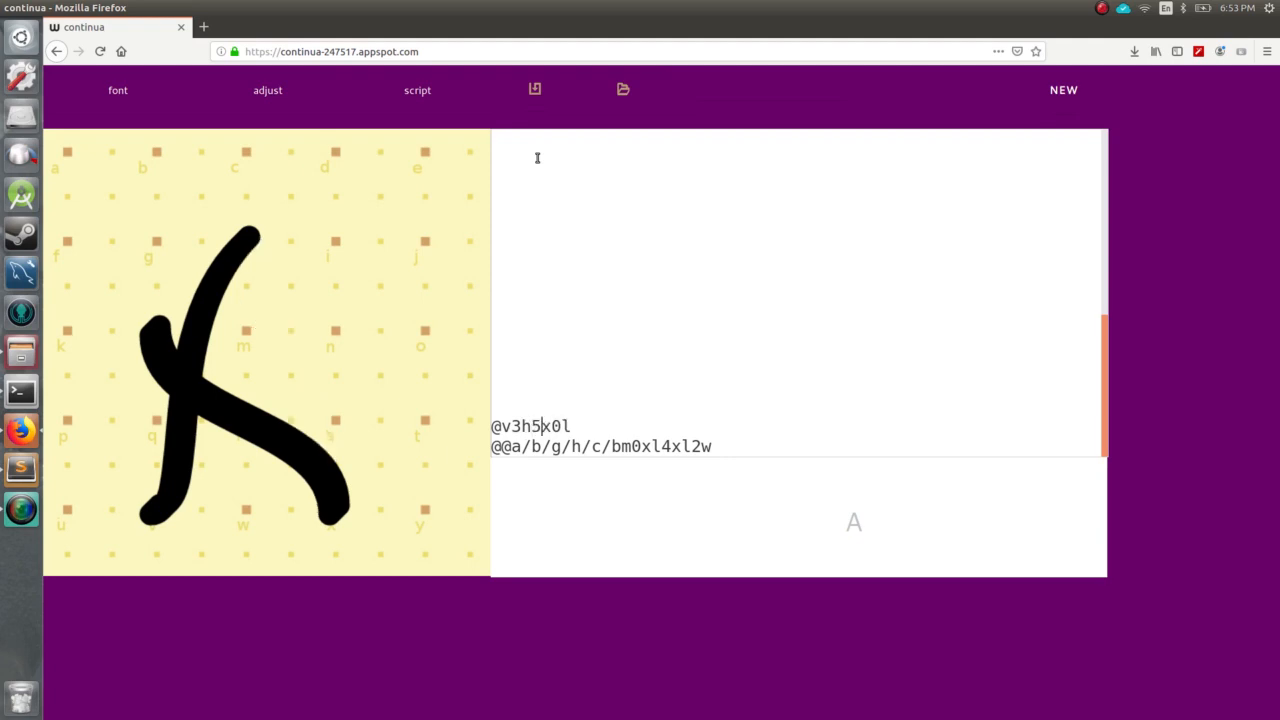
pyautogui.press('BackSpace')
pyautogui.write('4')
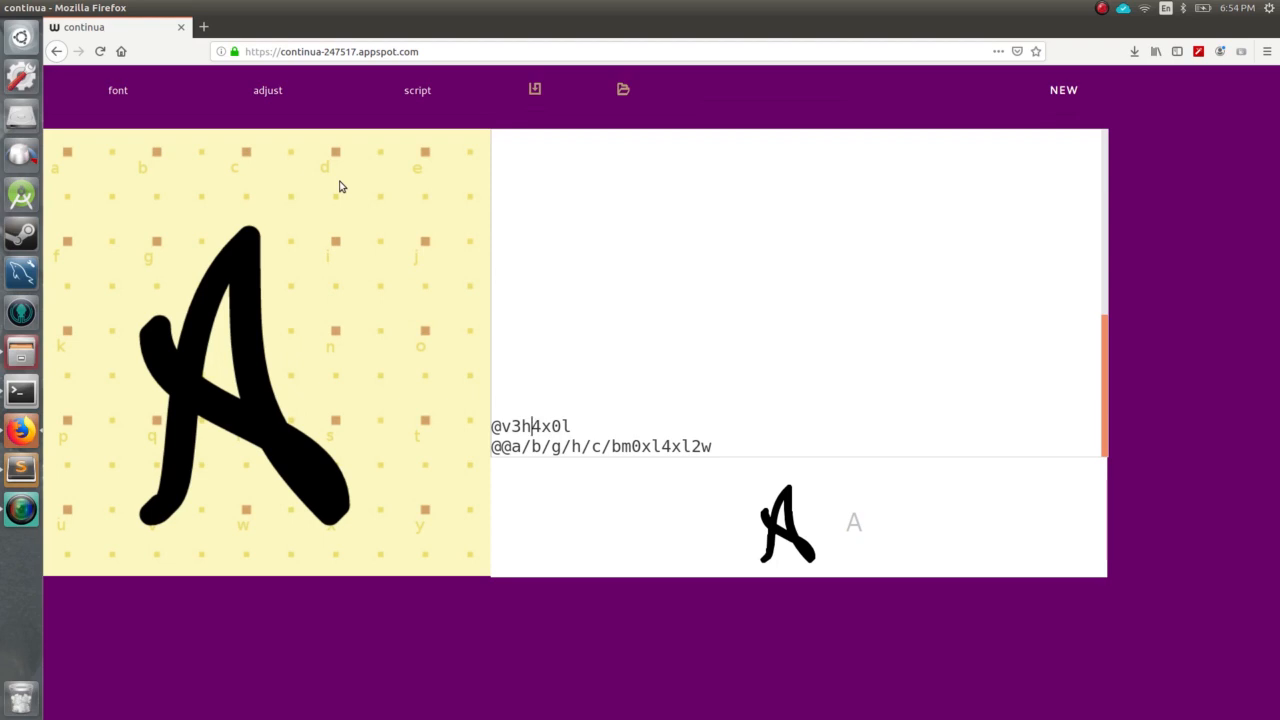
# Offset the A glyph's point h, trying the - and | modifiers and settling on +
pyautogui.write('-')
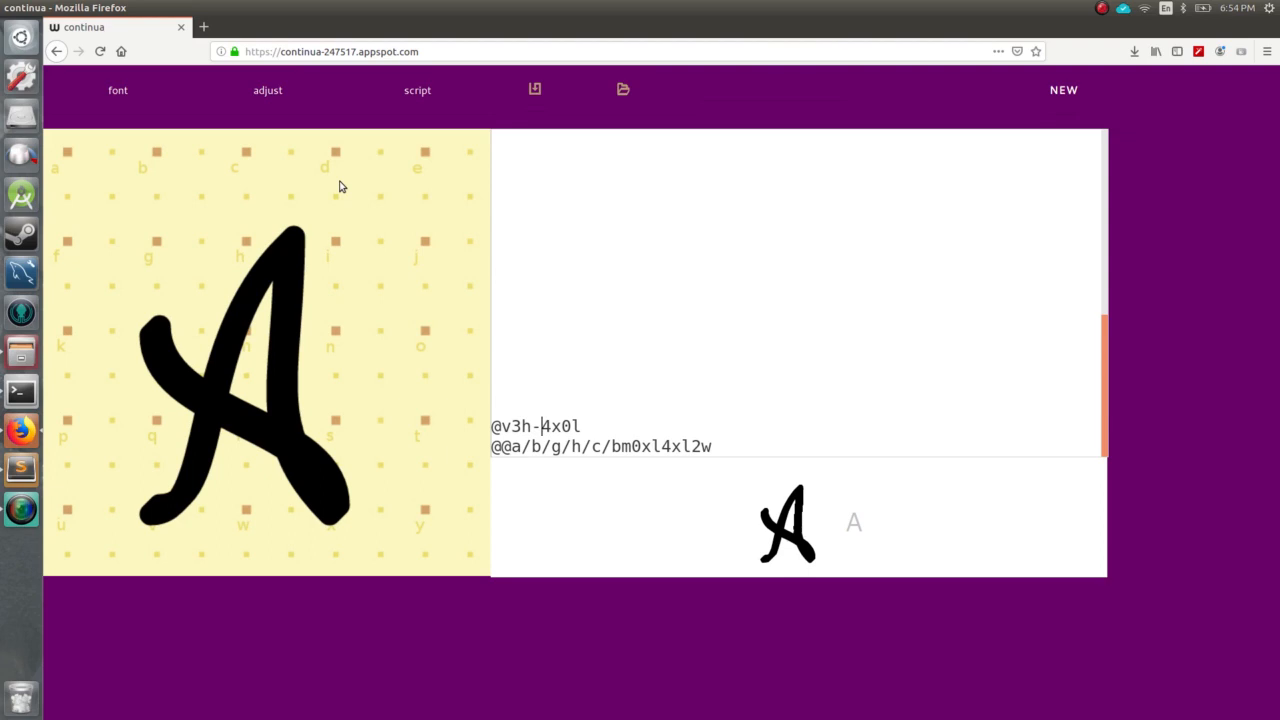
pyautogui.press('BackSpace')
pyautogui.write('|')
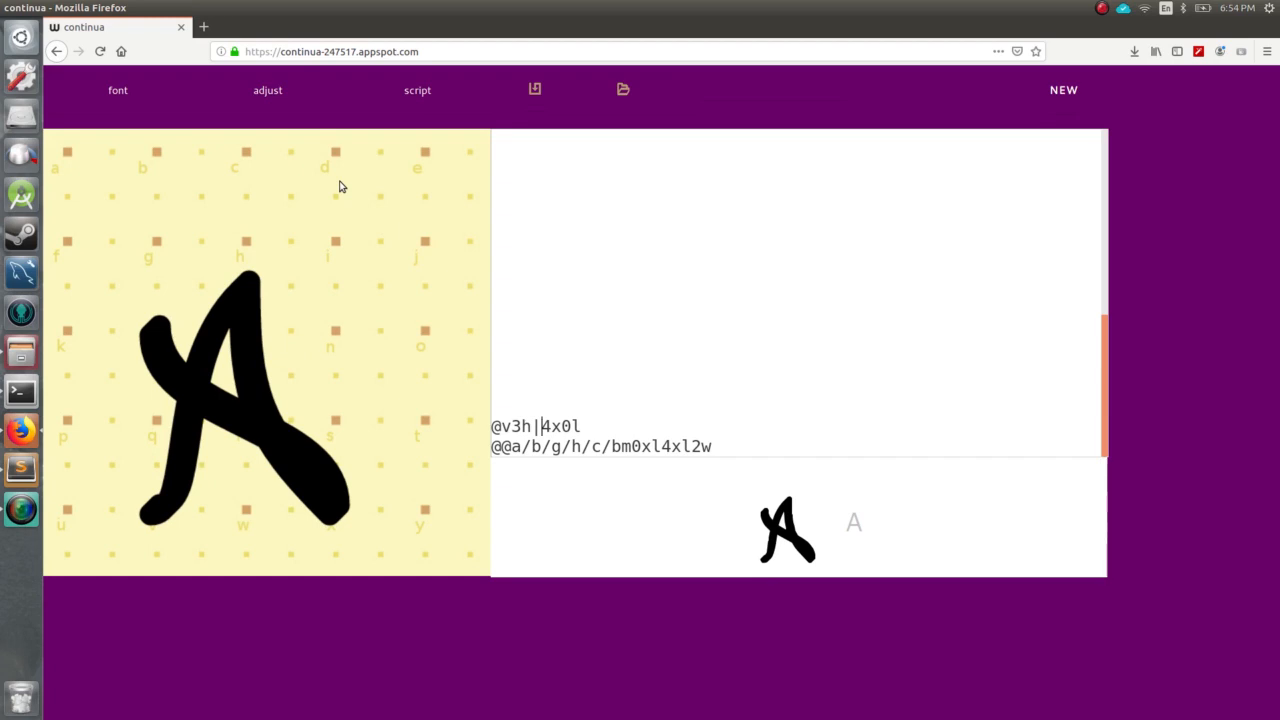
pyautogui.press('BackSpace')
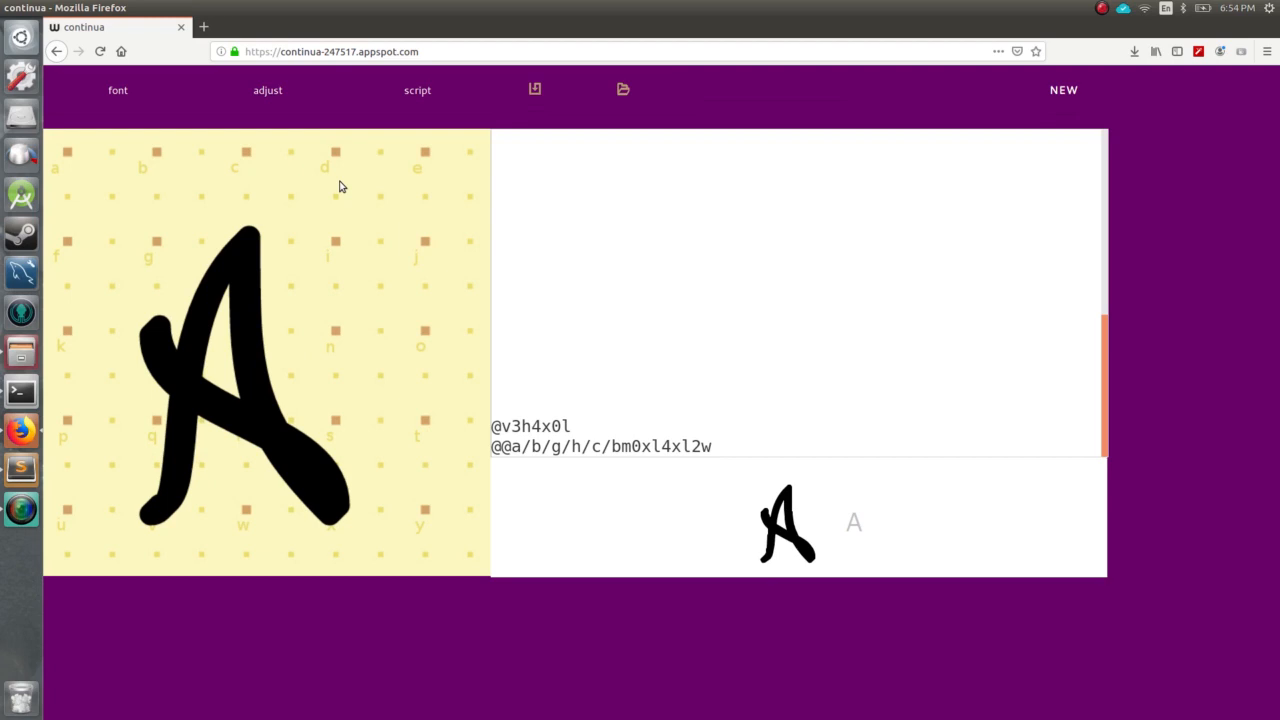
pyautogui.write('+')
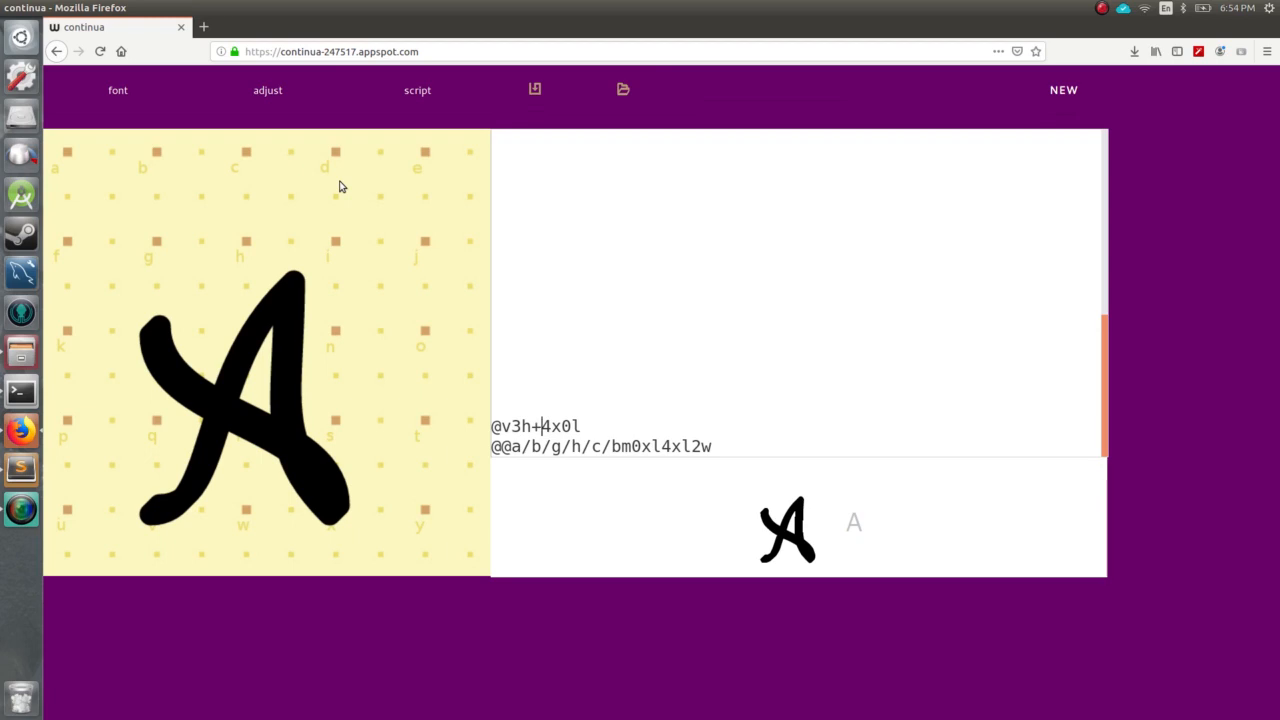
# Add the - modifier to the A glyph's point x, and try the same modifier on point l
pyautogui.press('Right')
pyautogui.press('Right')
pyautogui.write('-')
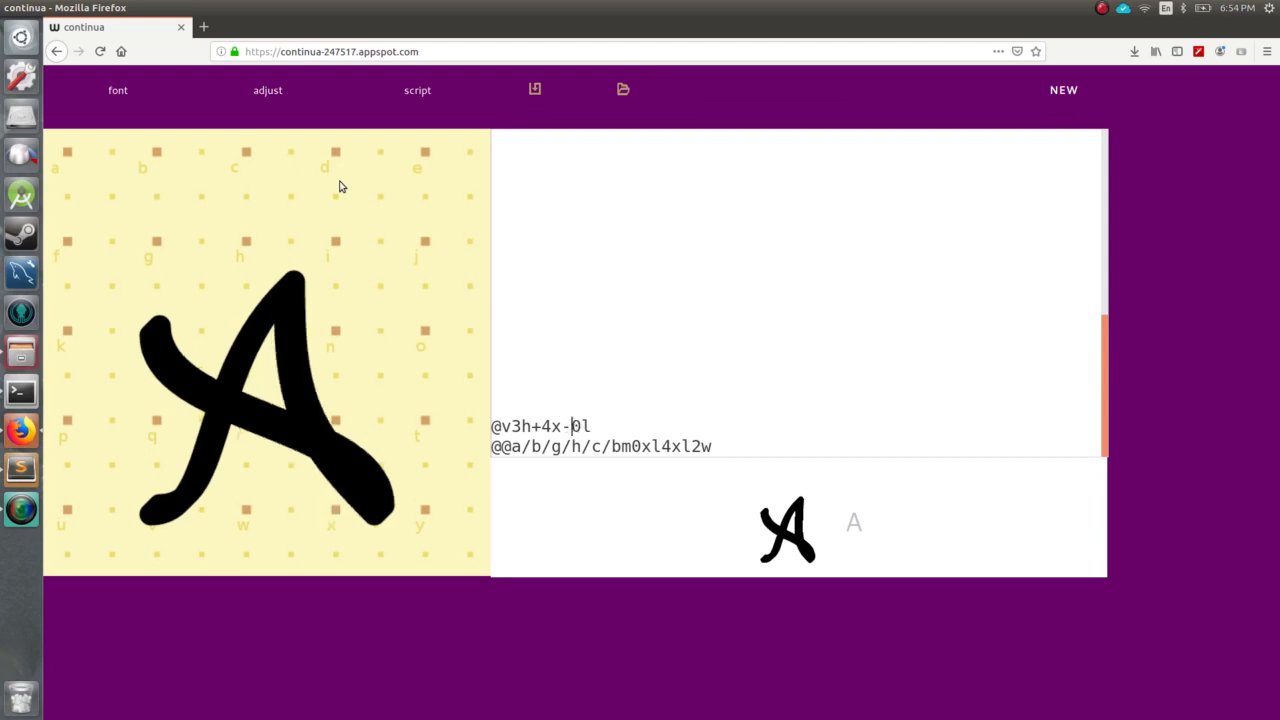
pyautogui.press('Right')
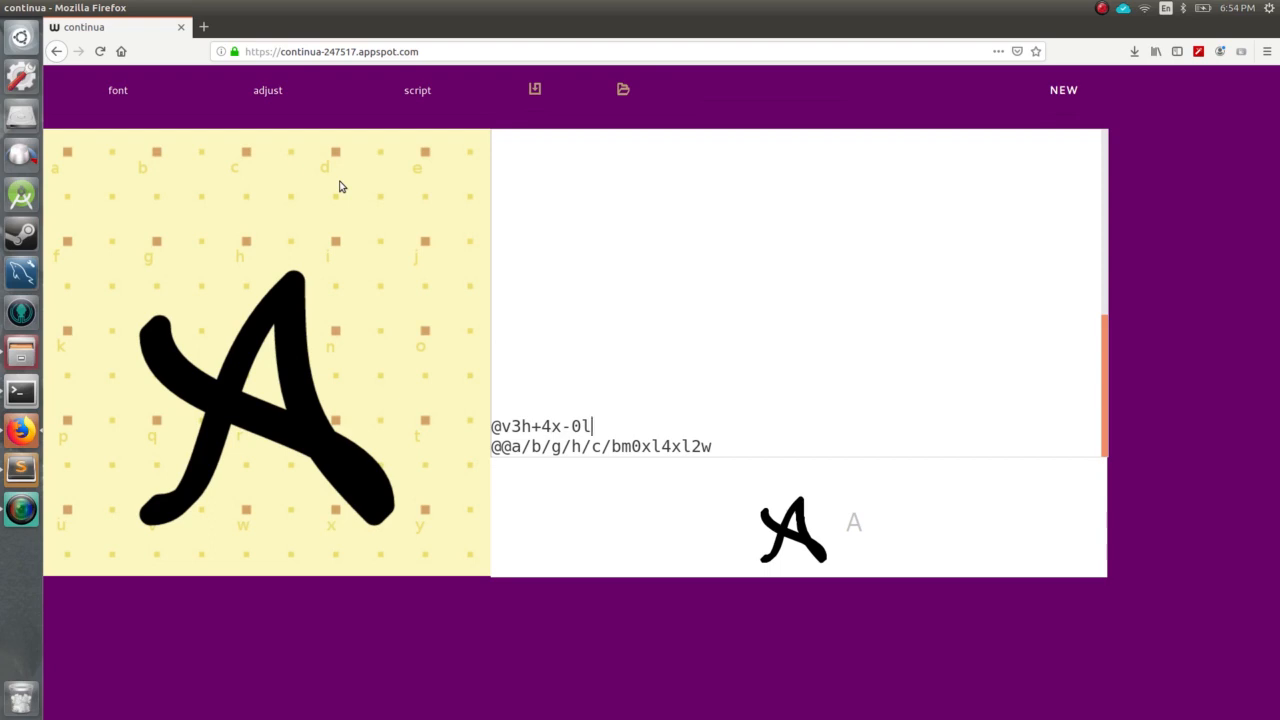
pyautogui.write('-')
pyautogui.press('BackSpace')
pyautogui.press('Left')
# Download the font as a continua SVG, and look at the adjust page before returning to the font editor
pyautogui.click(534, 90)
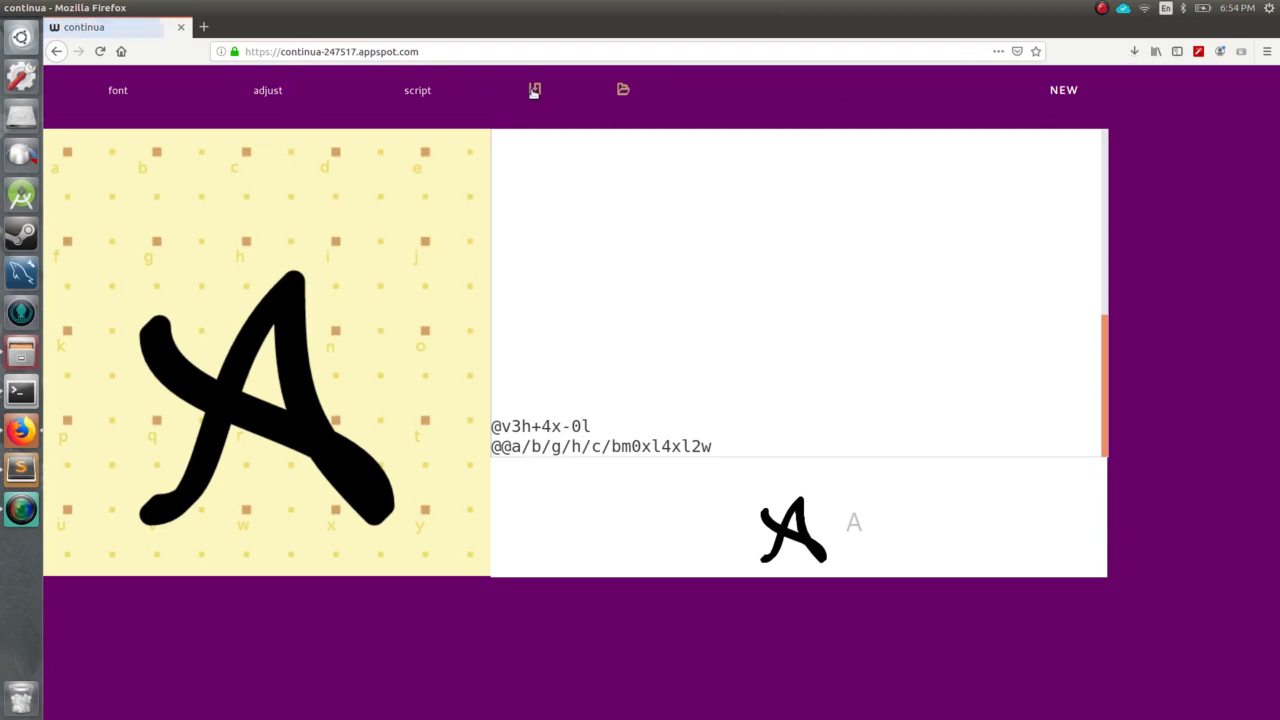
pyautogui.click(279, 98)
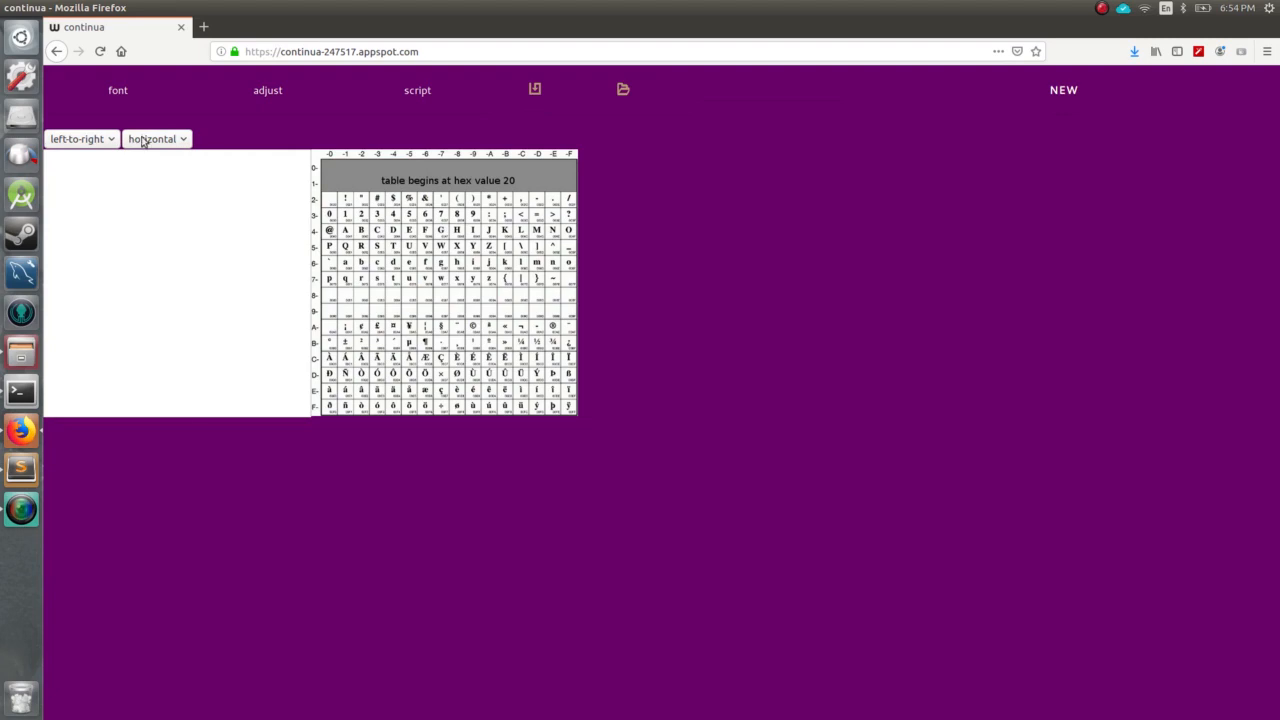
pyautogui.click(120, 92)
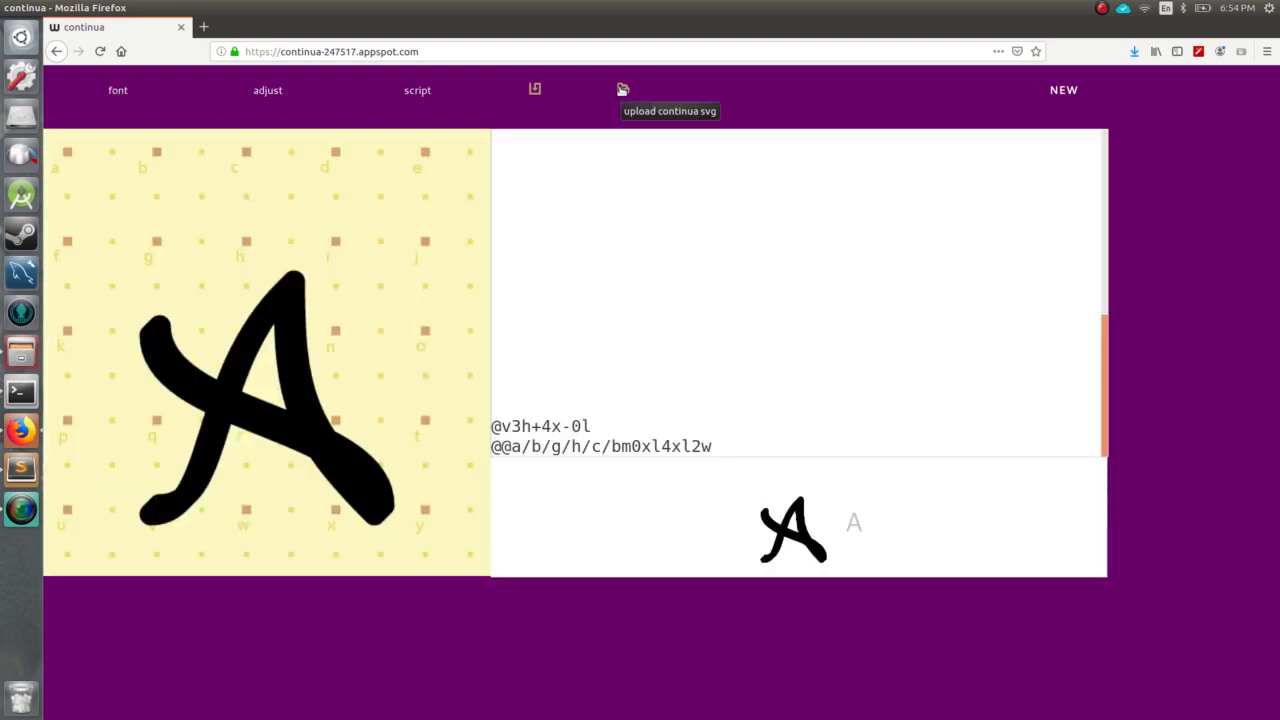
# Upload the saved file 2019-08-07_23_54_45_813_NEW.svg and open the script page
pyautogui.click(622, 90)
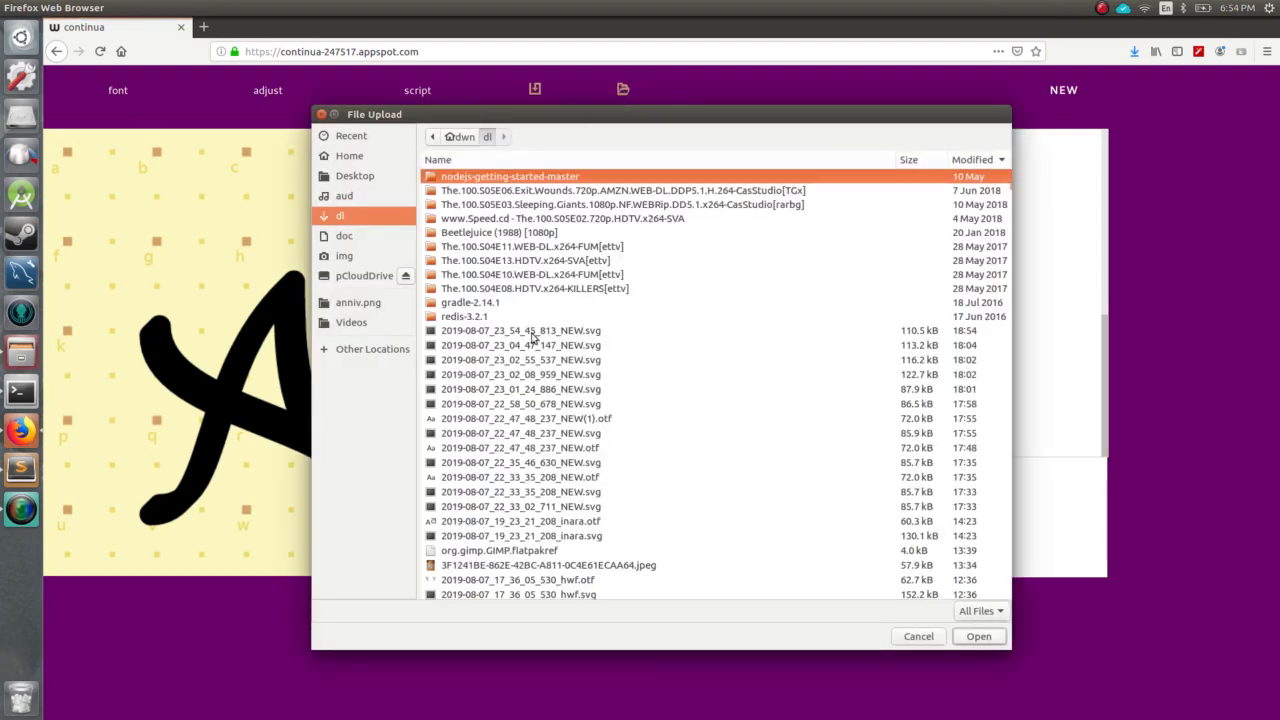
pyautogui.click(532, 331)
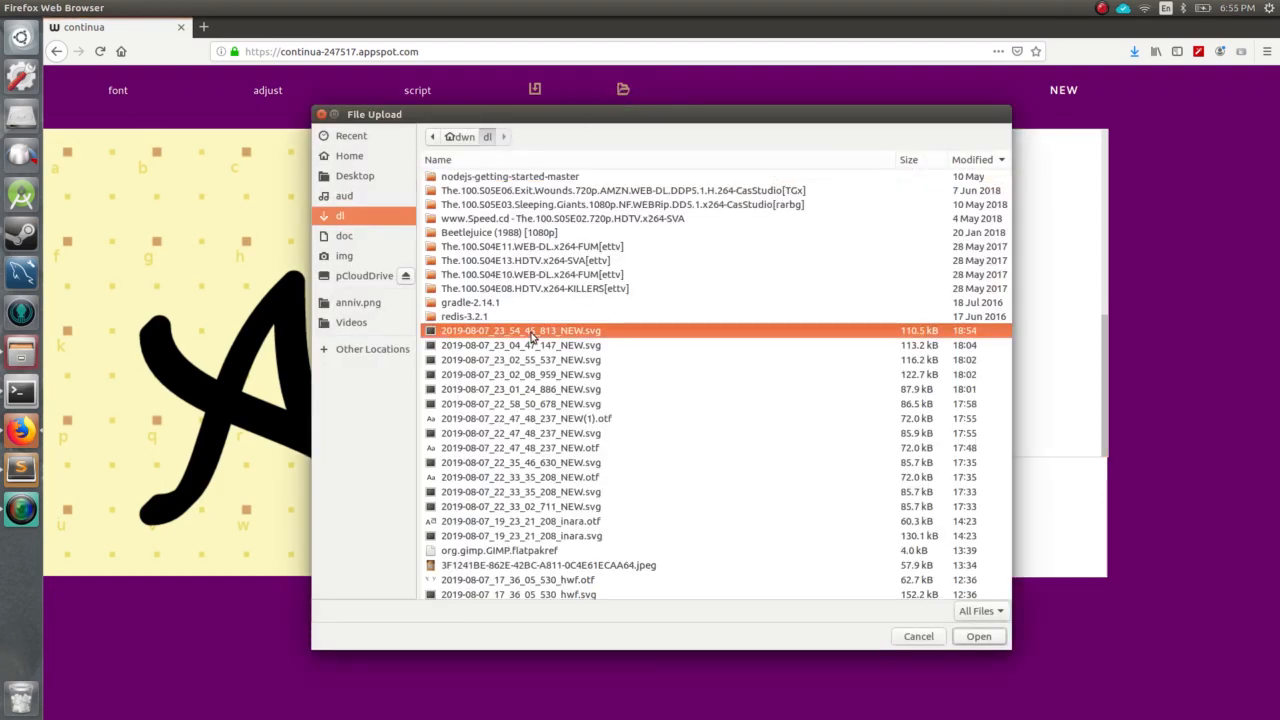
pyautogui.press('Return')
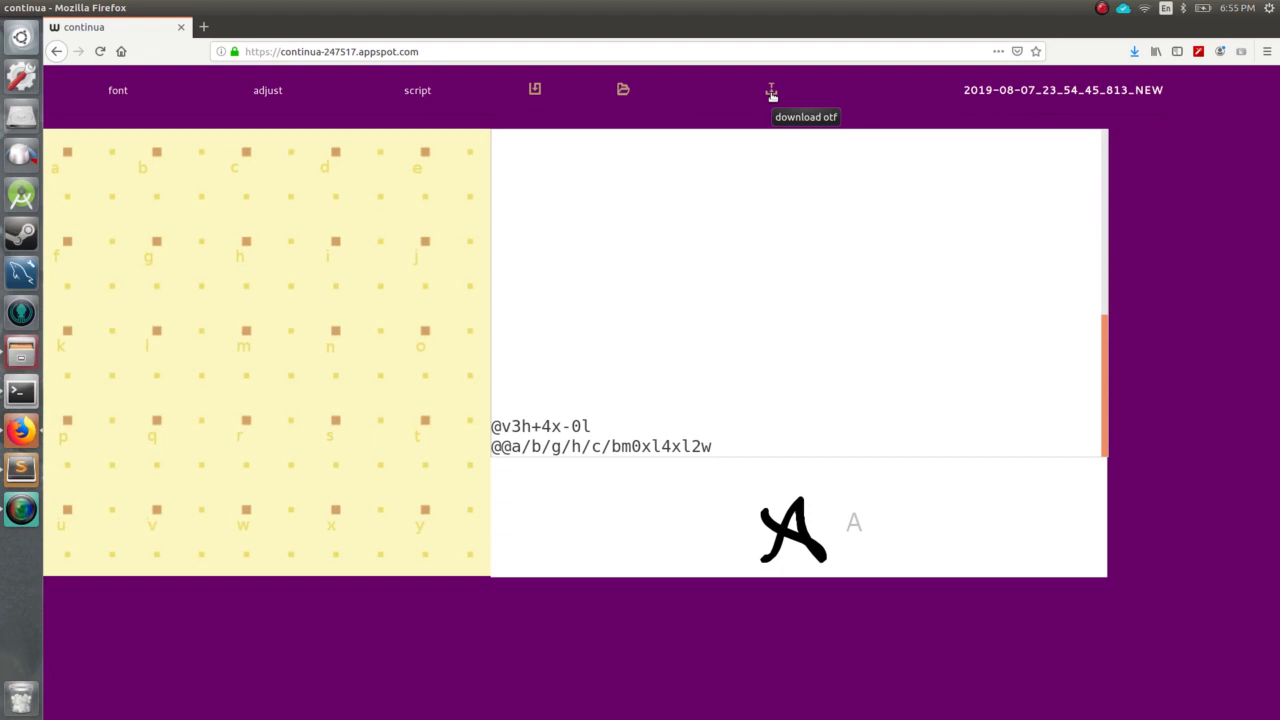
pyautogui.click(422, 92)
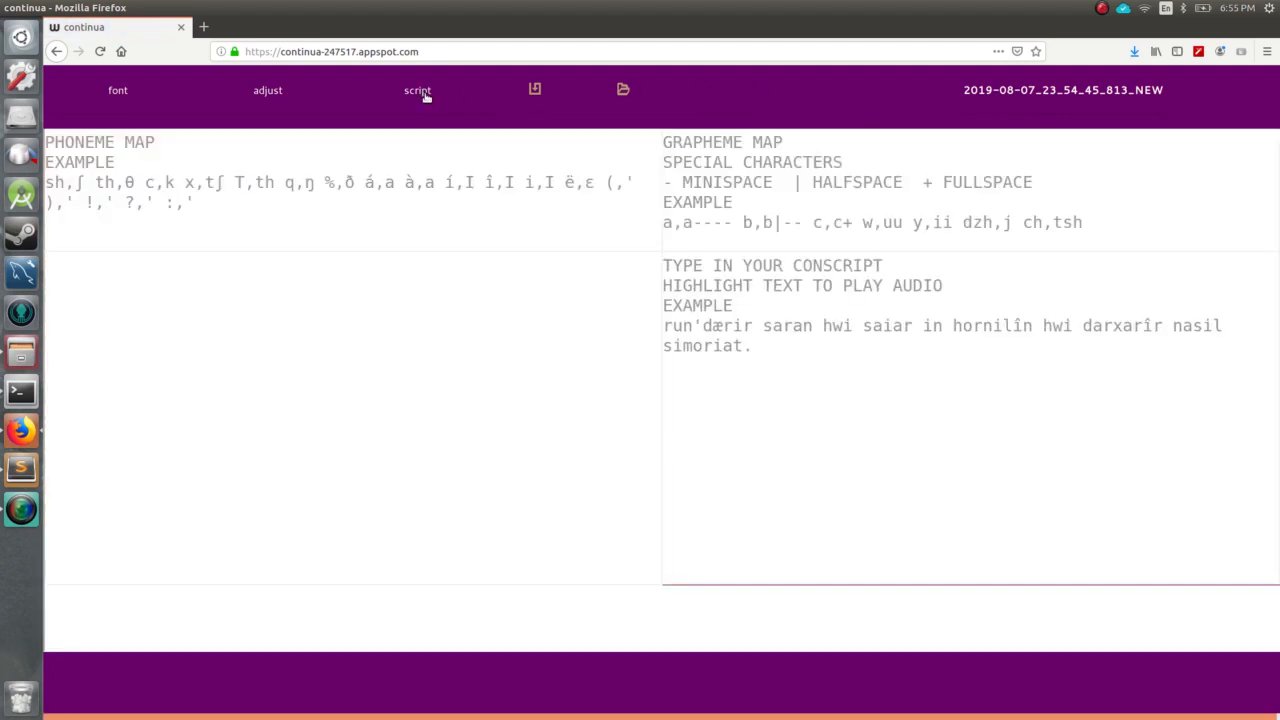
# Write AB in the conscript area and examine the spacing of the rendered glyphs at enlarged size
pyautogui.click(718, 265)
pyautogui.write('AB')
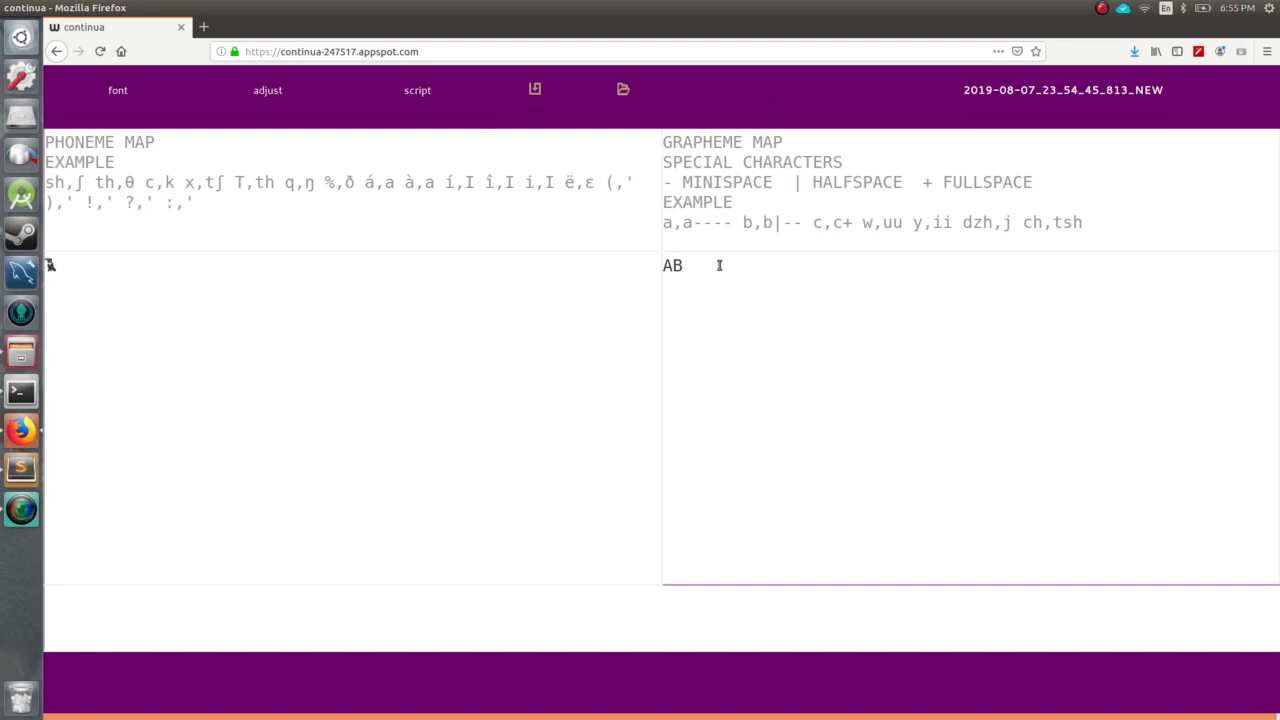
pyautogui.hotkey('ctrl', '+')
pyautogui.hotkey('ctrl', '+')
pyautogui.hotkey('ctrl', '+')
pyautogui.hotkey('ctrl', '+')
pyautogui.hotkey('ctrl', '+')
pyautogui.hotkey('ctrl', '+')
pyautogui.hotkey('ctrl', '+')
pyautogui.hotkey('ctrl', '+')
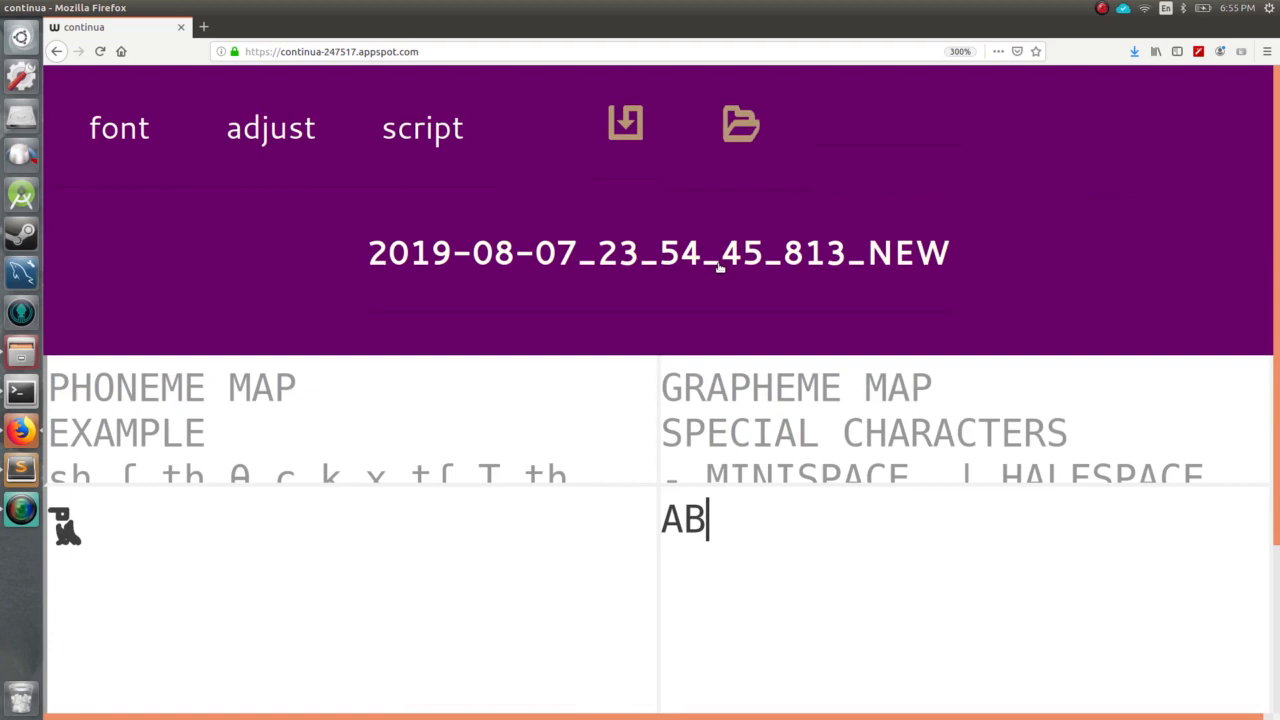
pyautogui.press('BackSpace')
pyautogui.write('B')
pyautogui.hotkey('ctrl', '0')
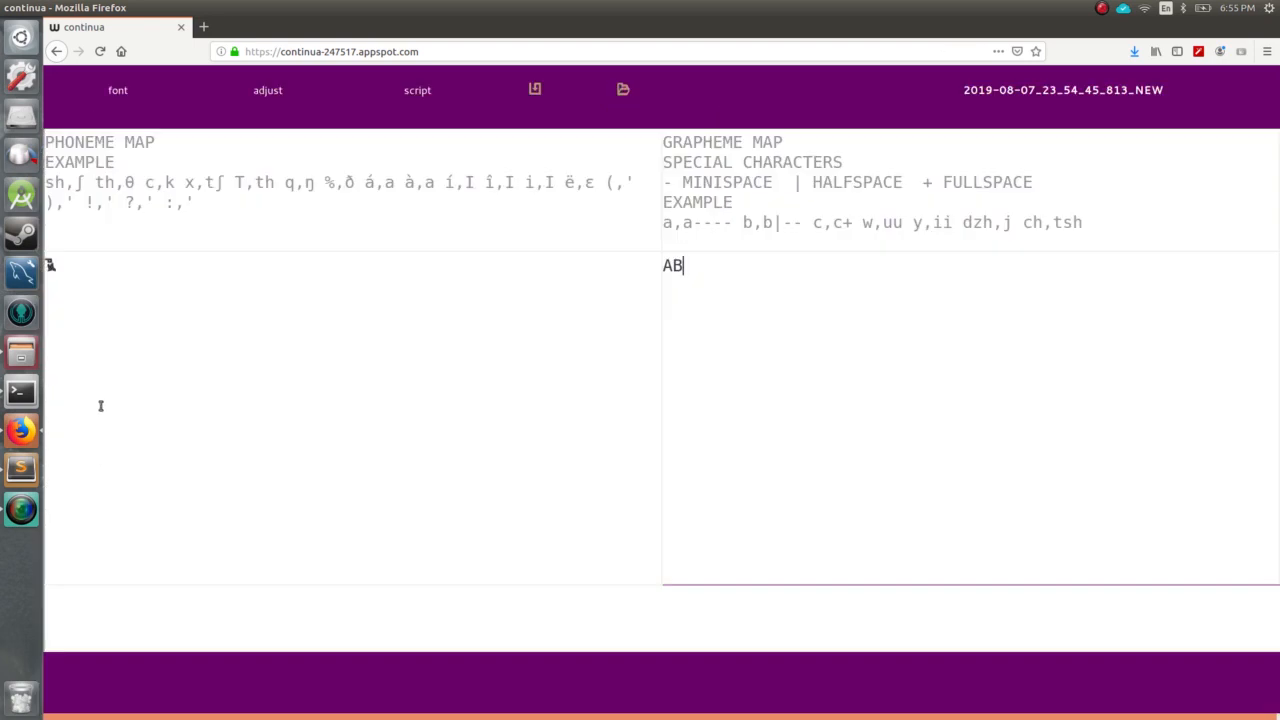
# In the font editor, add a + spacing modifier at the start of the A and B glyph definitions
pyautogui.click(117, 91)
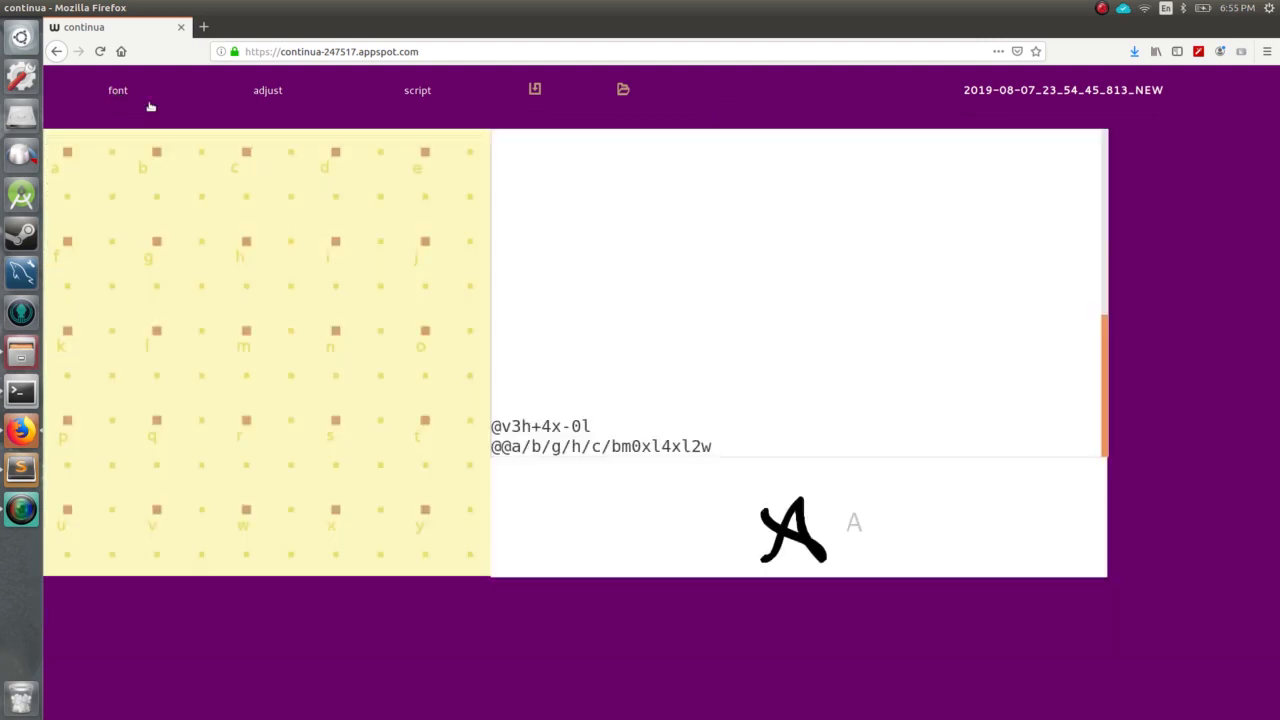
pyautogui.click(493, 420)
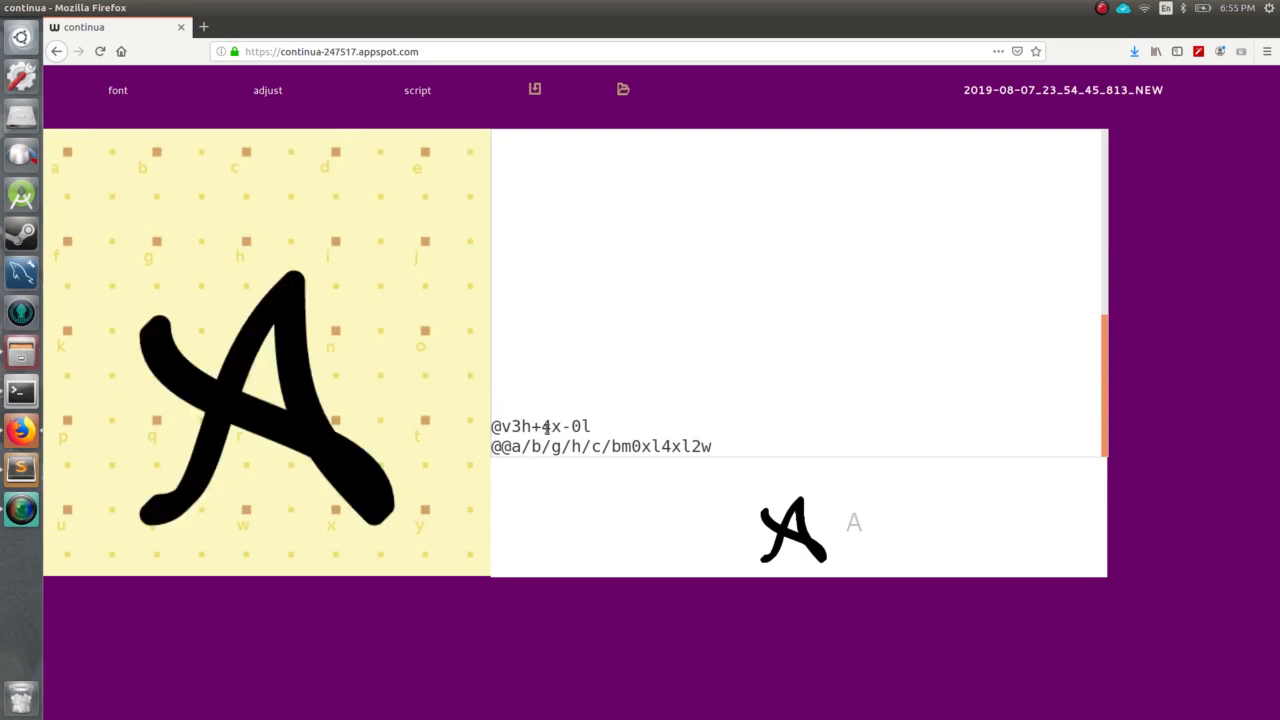
pyautogui.write('+')
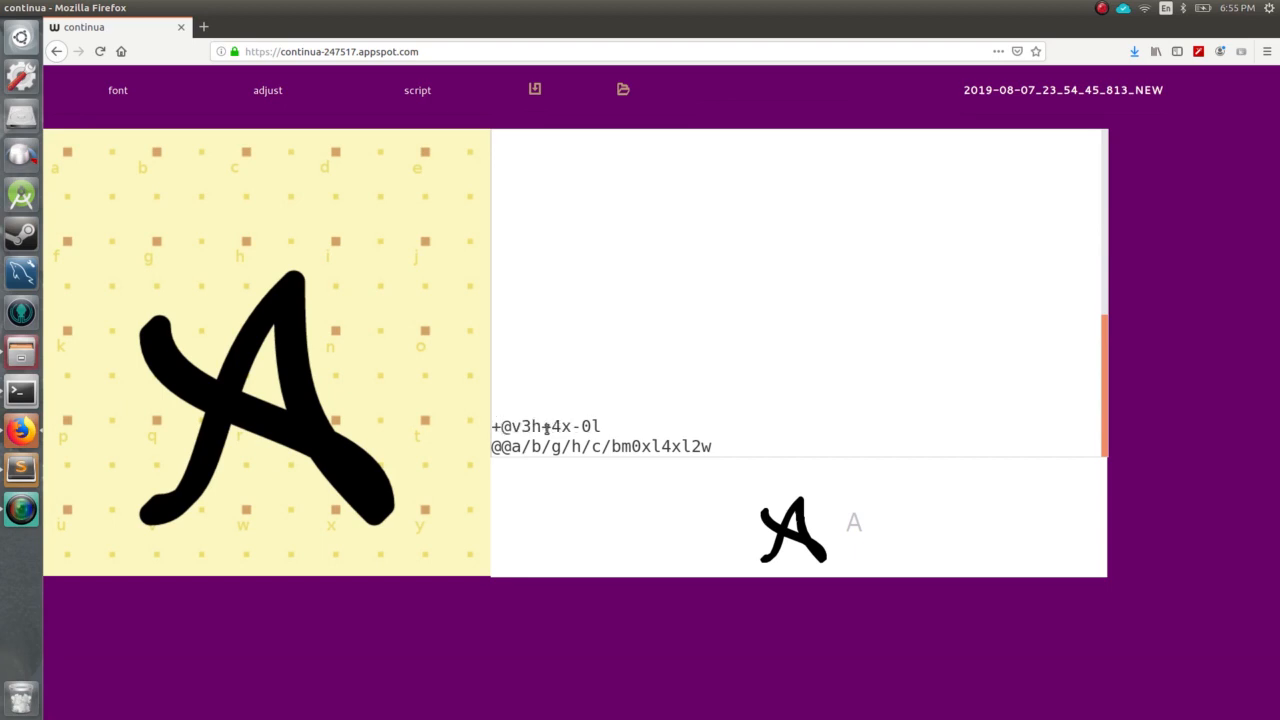
pyautogui.press('Down')
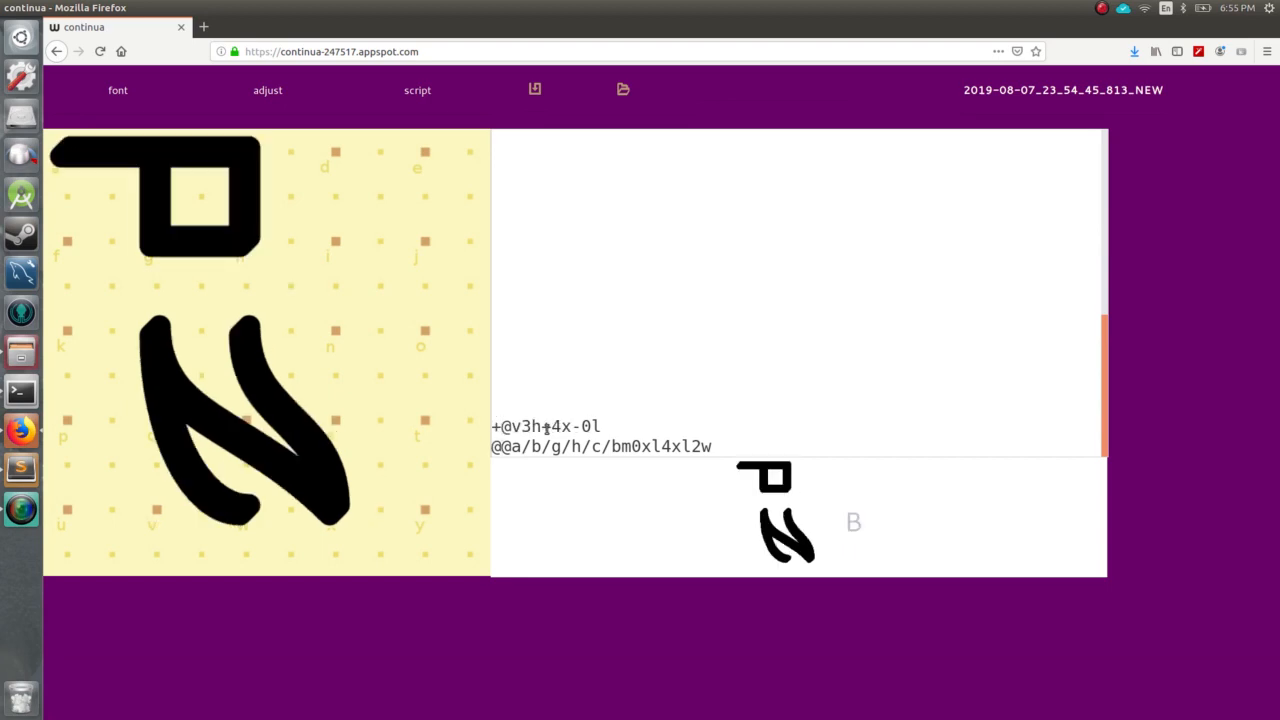
pyautogui.write('+')
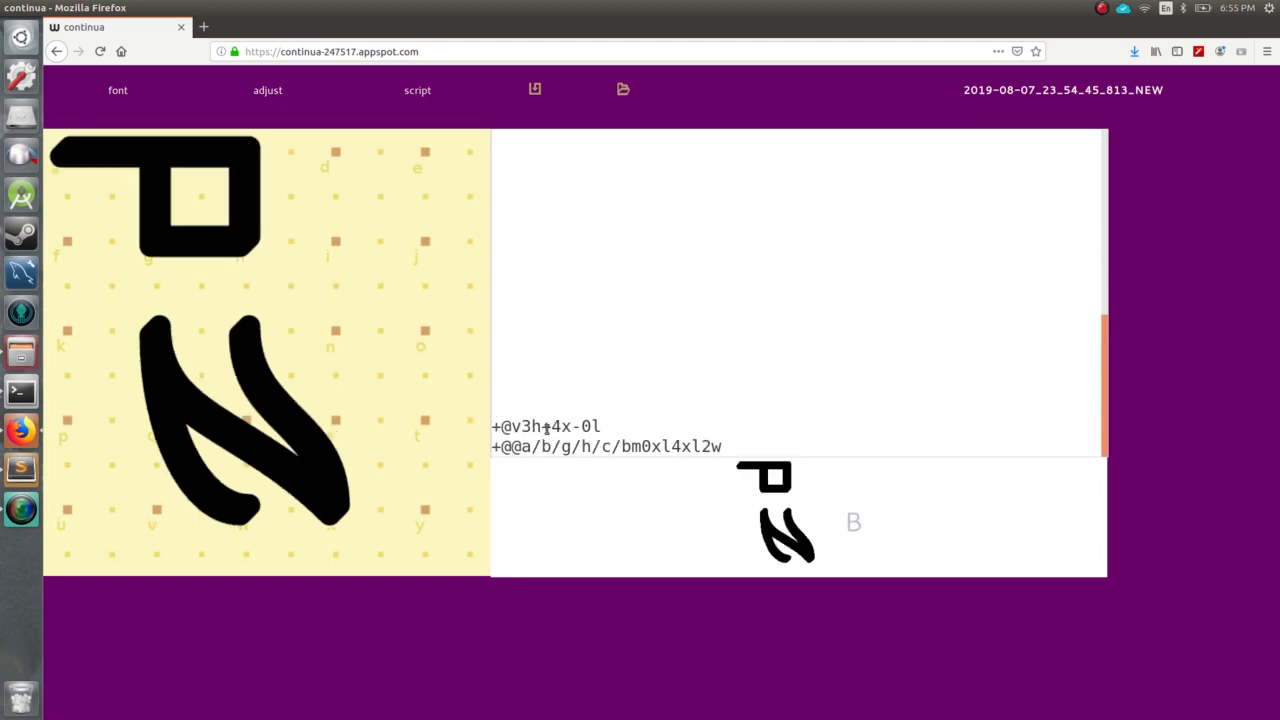
# Try | and - as the leading spacing modifier of the A glyph, and return it to +
pyautogui.press('Up')
pyautogui.press('BackSpace')
pyautogui.write('|')
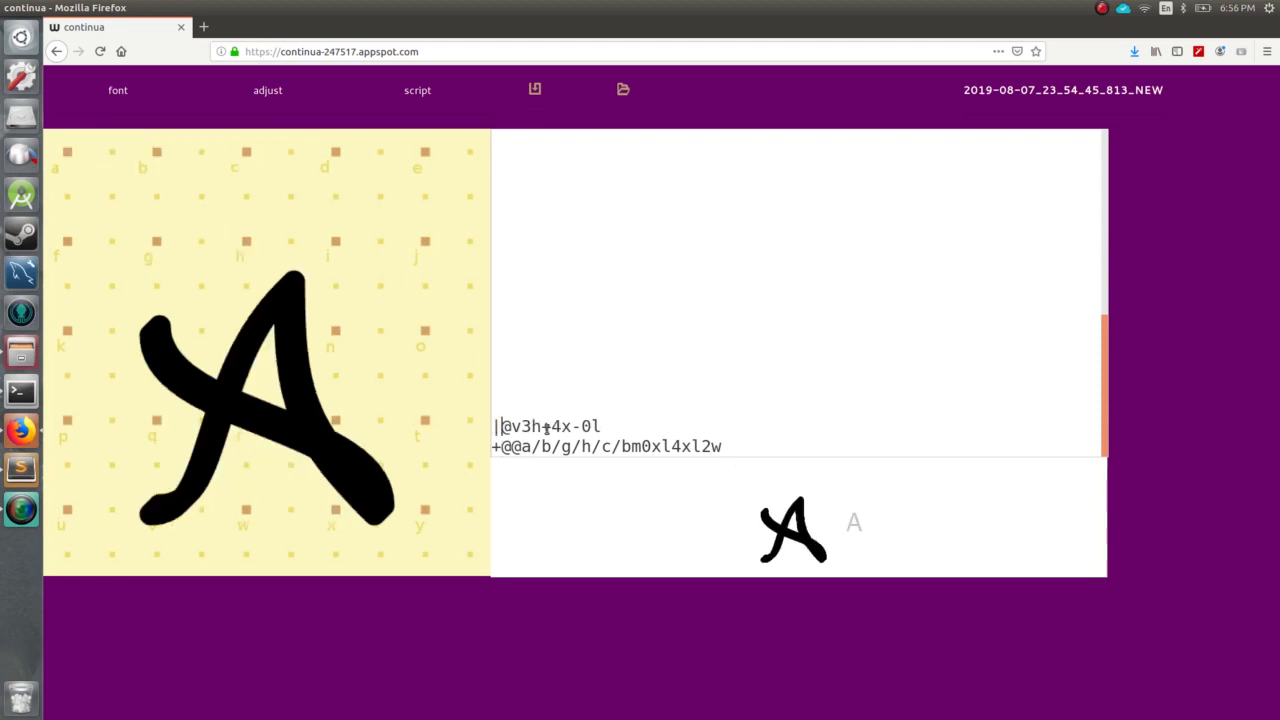
pyautogui.press('Down')
pyautogui.press('Up')
pyautogui.press('BackSpace')
pyautogui.write('-')
pyautogui.press('BackSpace')
pyautogui.write('+')
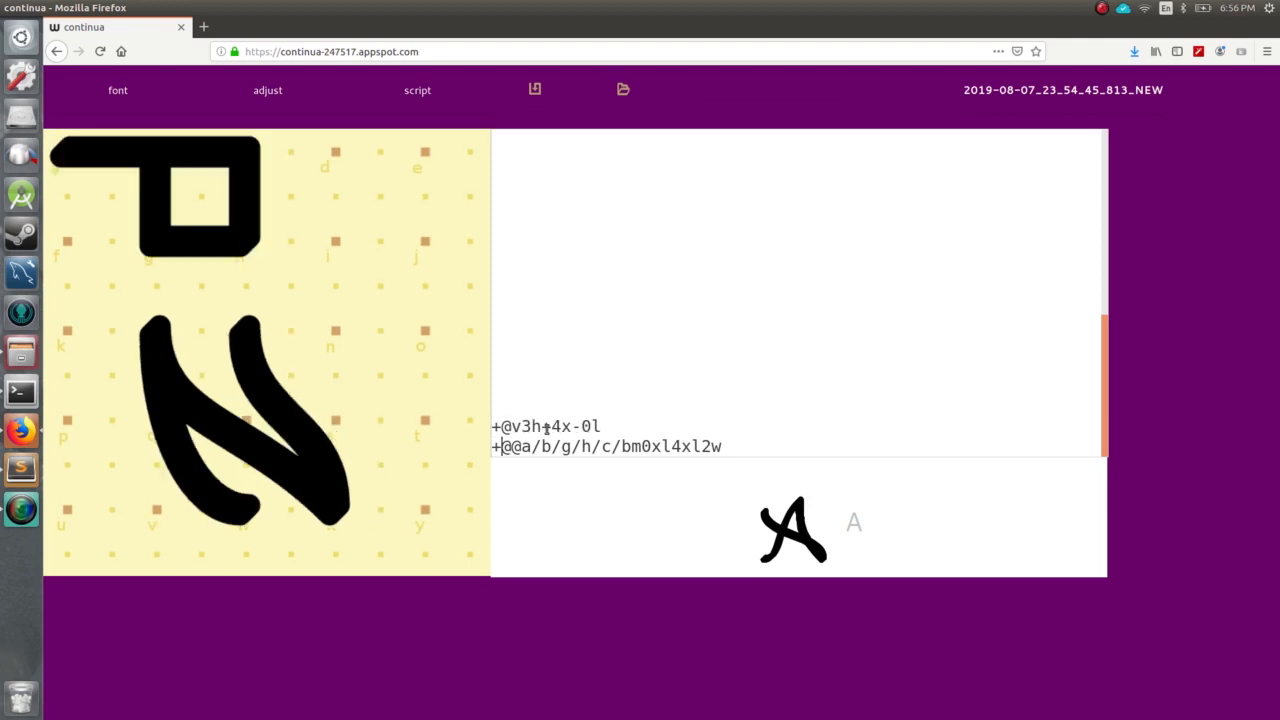
# Download the font, upload 2019-08-07_23_56_12_226_NEW.svg and open the script page
pyautogui.click(538, 96)
pyautogui.click(621, 92)
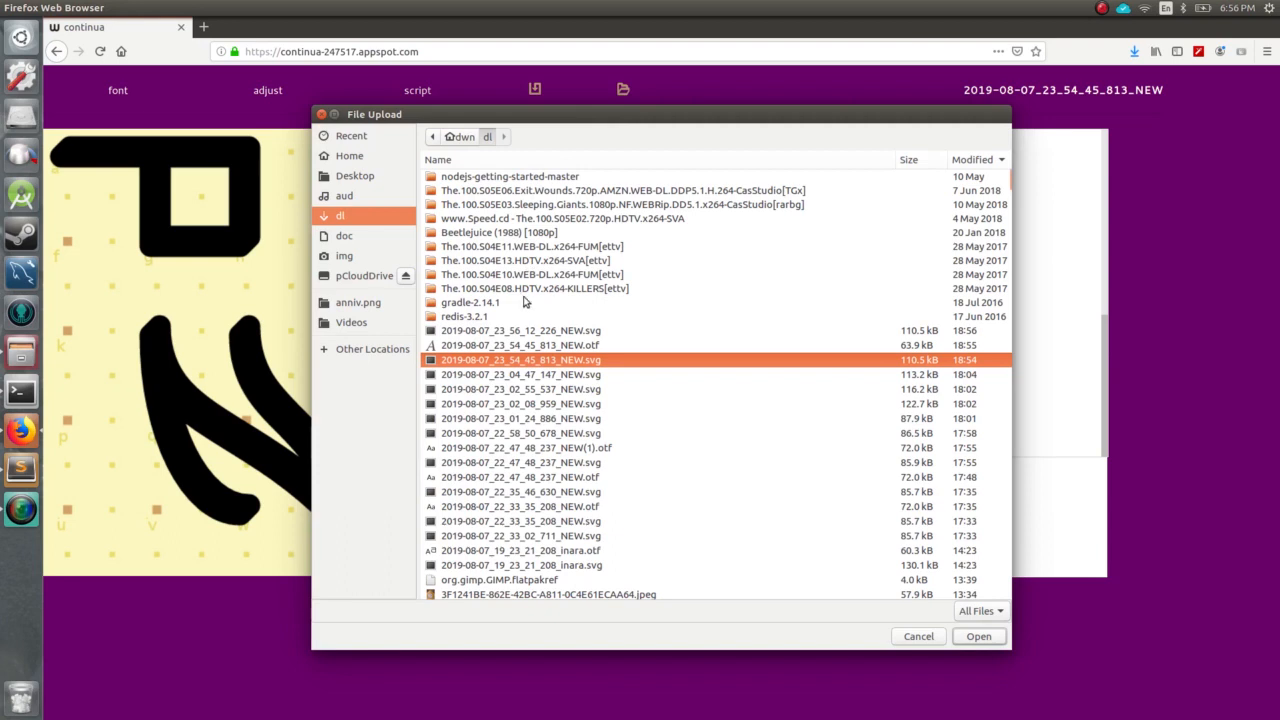
pyautogui.doubleClick(518, 334)
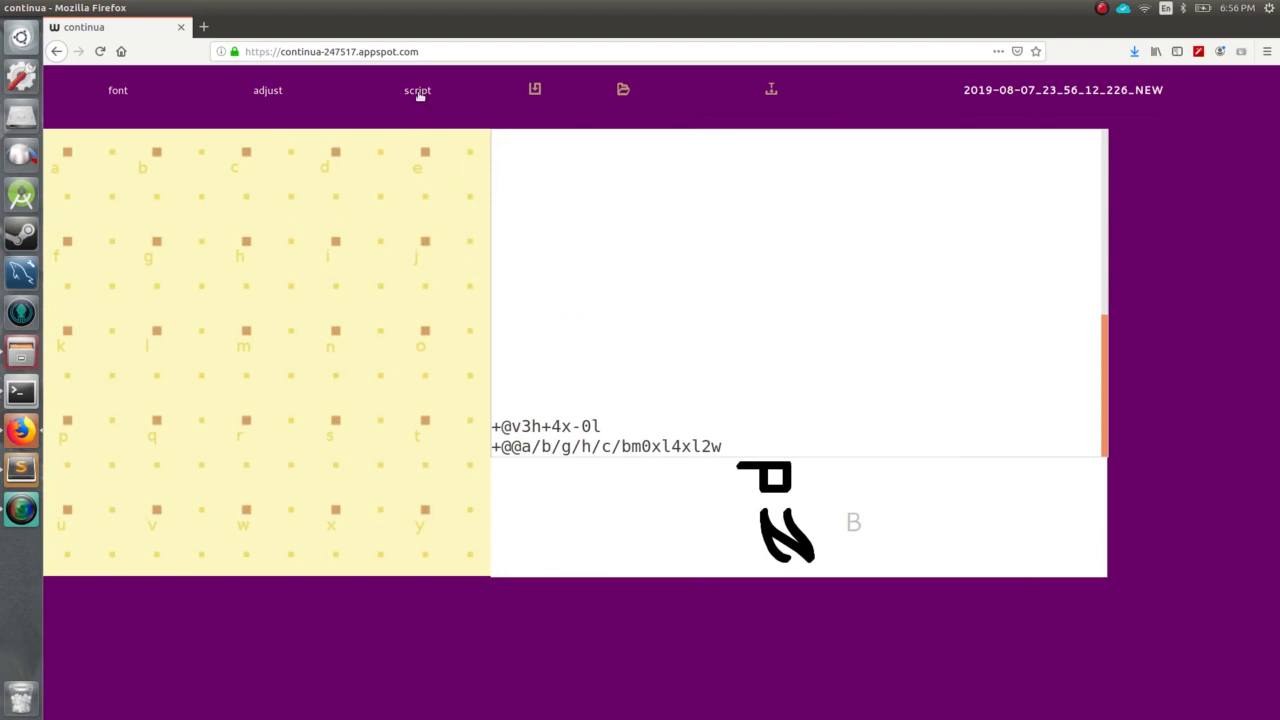
pyautogui.click(418, 91)
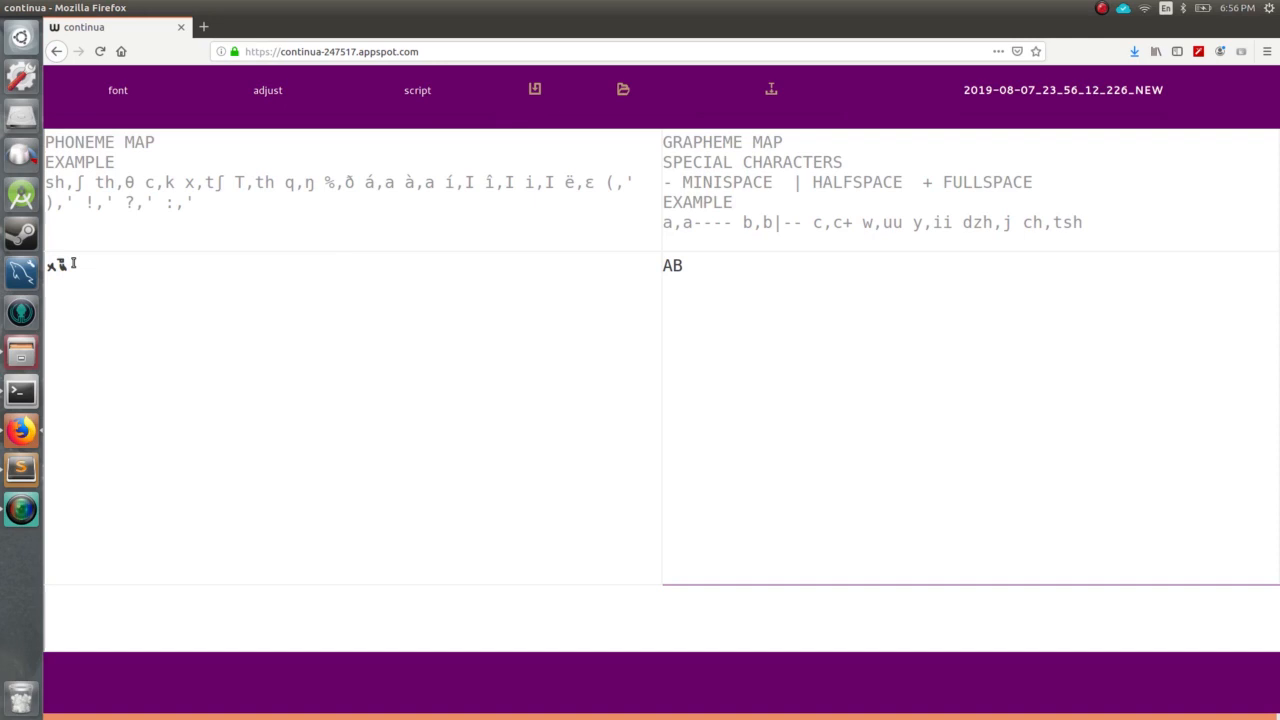
# Examine the spacing between the rendered A and B glyphs at enlarged size
pyautogui.hotkey('ctrl', '+')
pyautogui.hotkey('ctrl', '+')
pyautogui.hotkey('ctrl', '+')
pyautogui.hotkey('ctrl', '+')
pyautogui.hotkey('ctrl', '+')
pyautogui.hotkey('ctrl', '+')
pyautogui.hotkey('ctrl', '+')
pyautogui.hotkey('ctrl', '+')
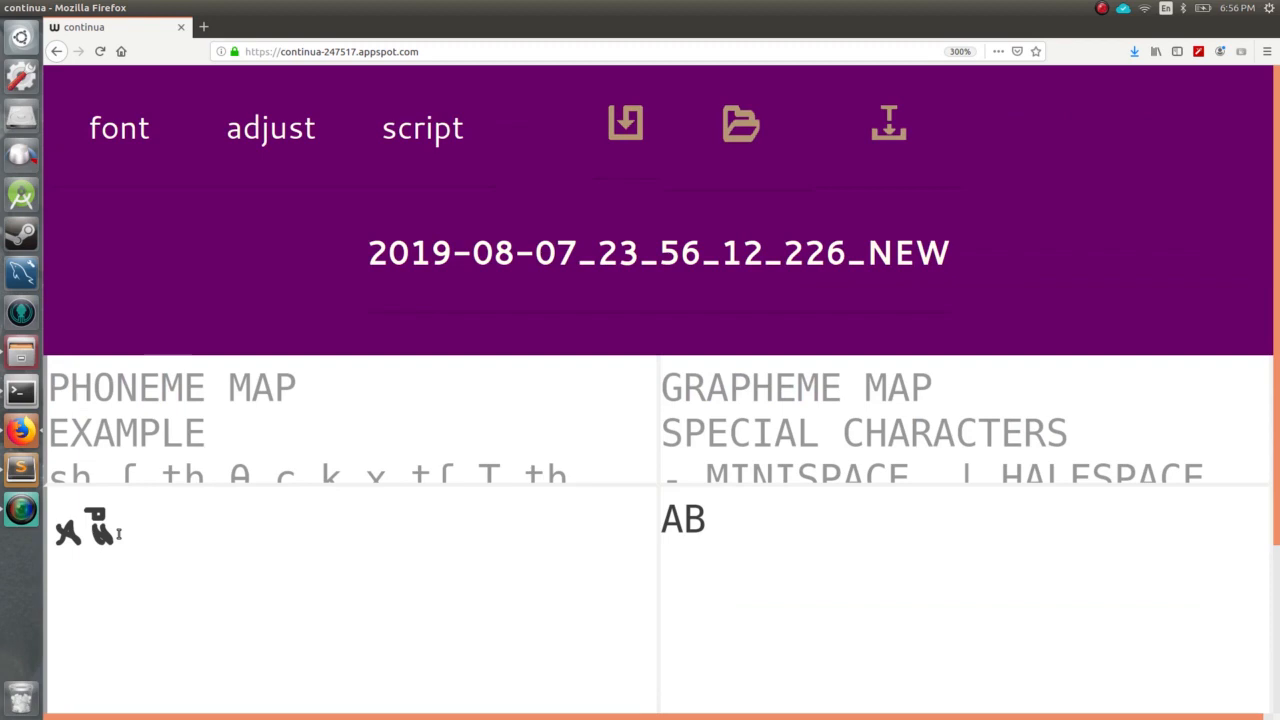
pyautogui.hotkey('ctrl', '0')
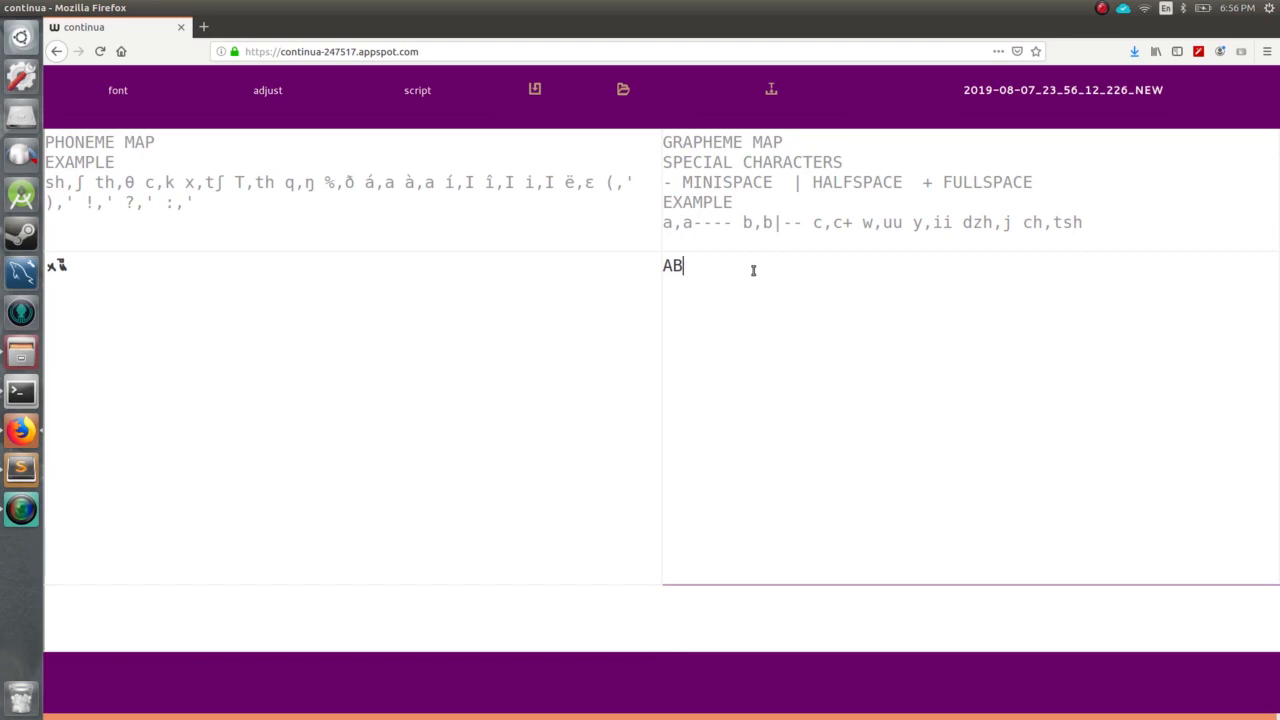
# Extend the AB line of the conscript with a long run of B's followed by alternating A's and B's
pyautogui.write('BBBBBBBBBBBBBB')
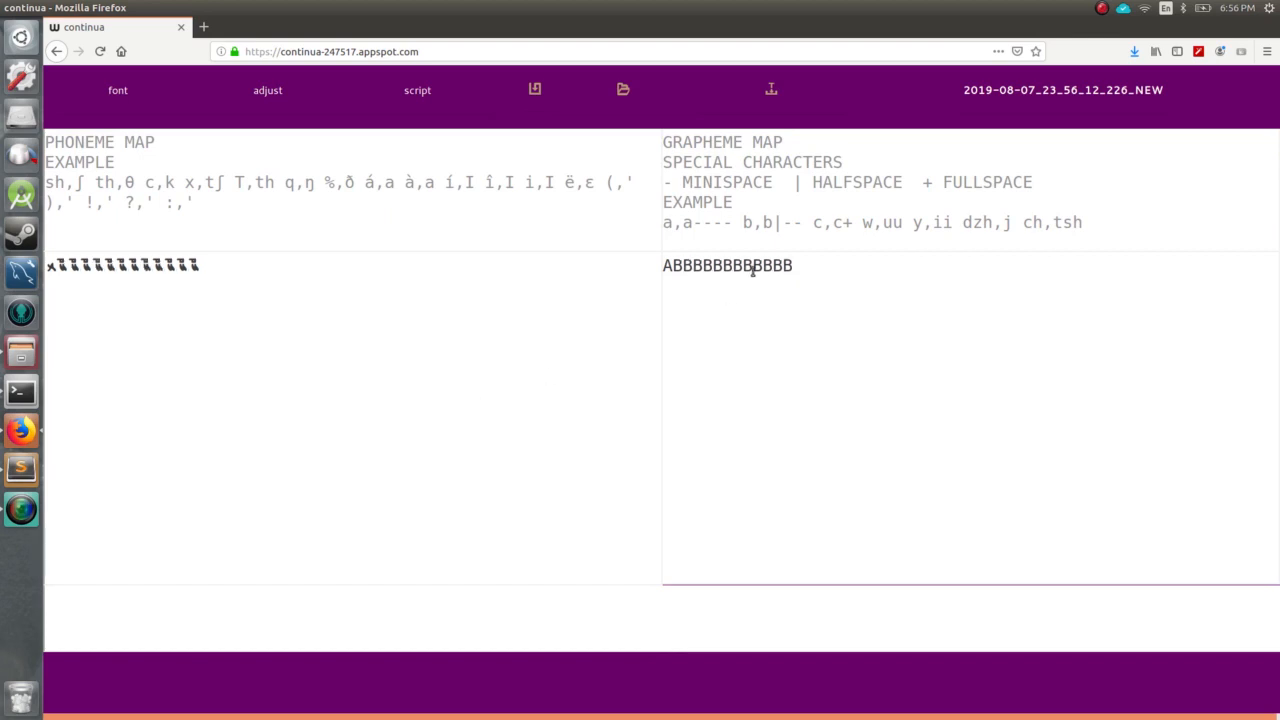
pyautogui.write('BBBBBBBBAB')
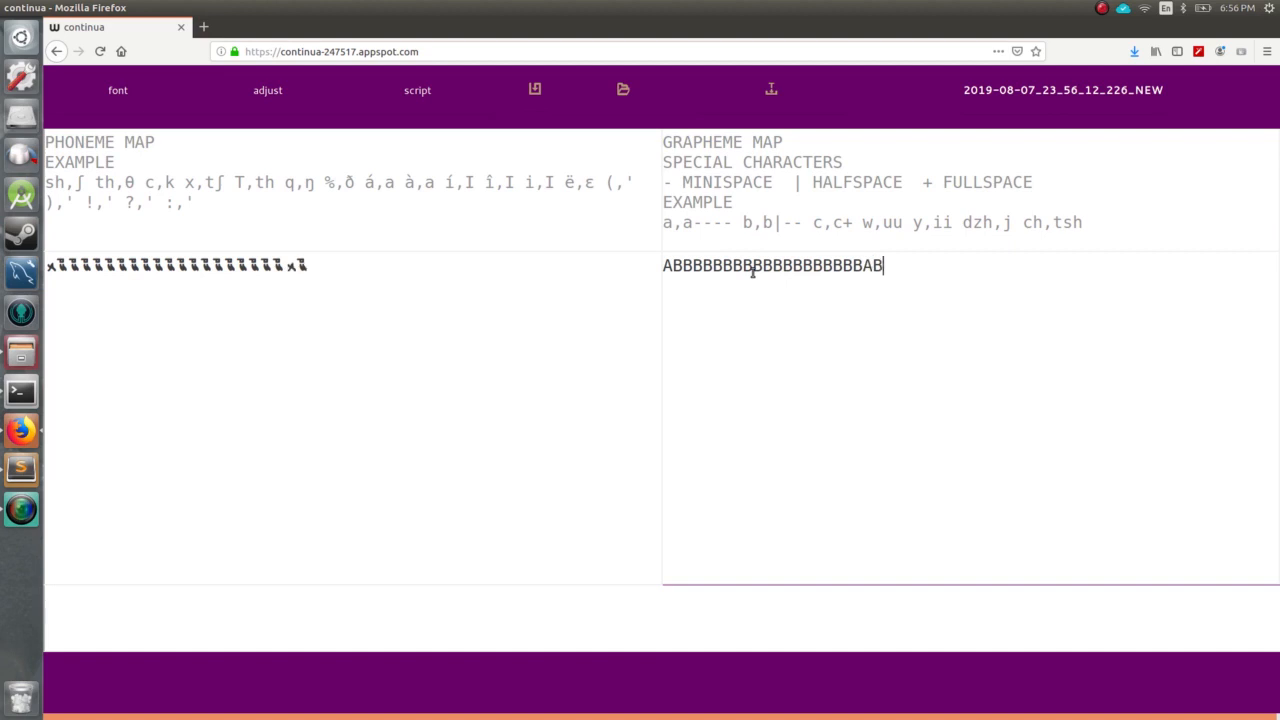
pyautogui.write('ABABABABA')
pyautogui.press('Return')
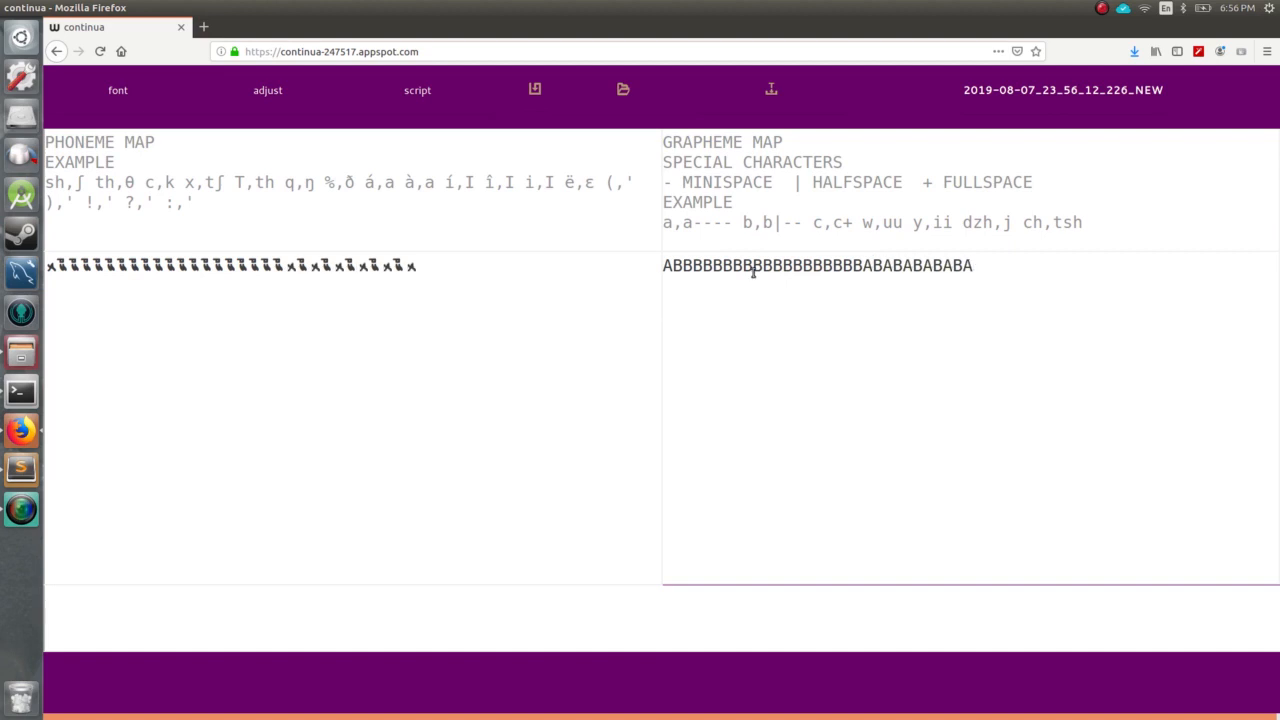
# Write hElo w@rld on a new line of the conscript and play its audio
pyautogui.click(293, 152)
pyautogui.click(996, 289)
pyautogui.write('hElo w@rld')
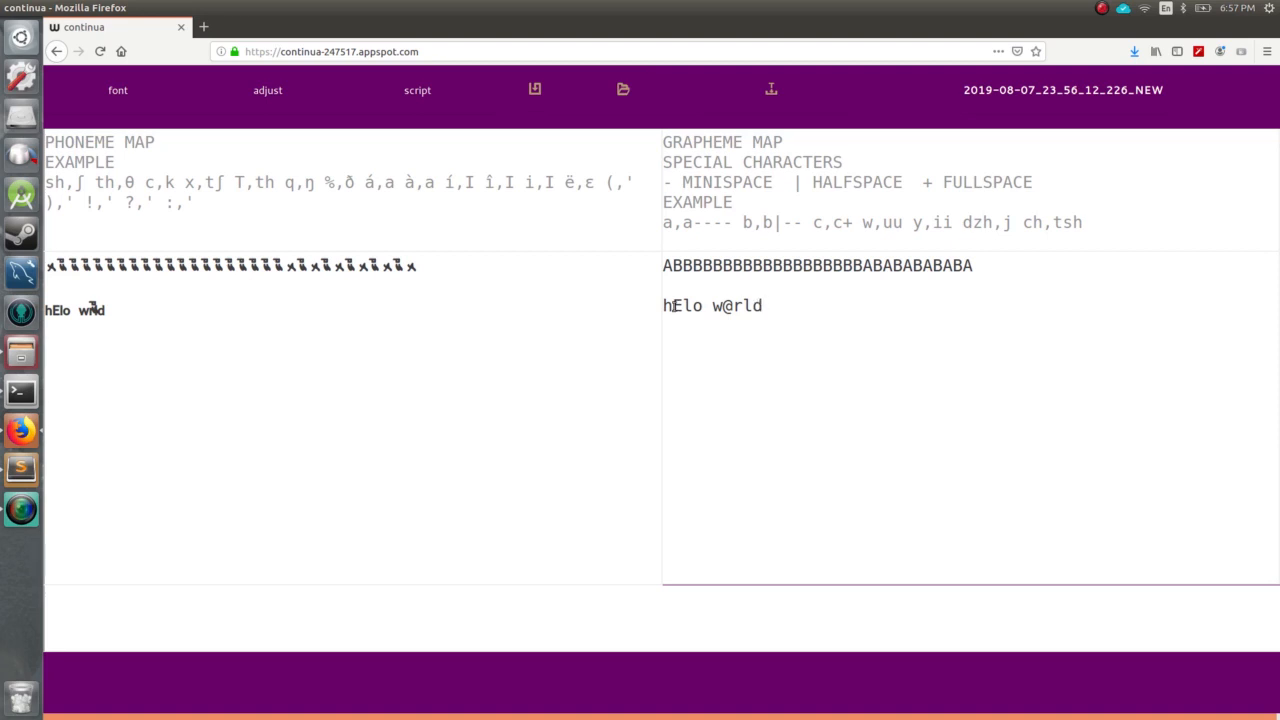
pyautogui.moveTo(764, 306); pyautogui.dragTo(654, 312)
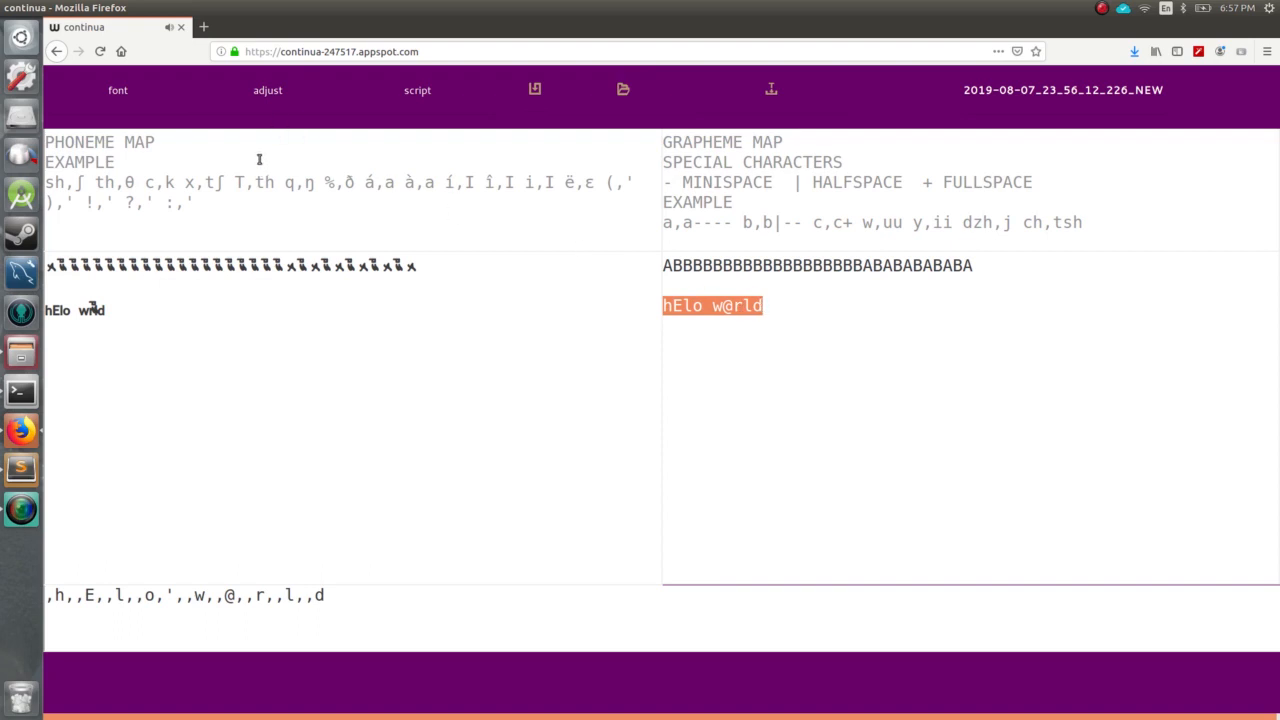
pyautogui.click(776, 316)
pyautogui.press('Return')
pyautogui.press('Return')
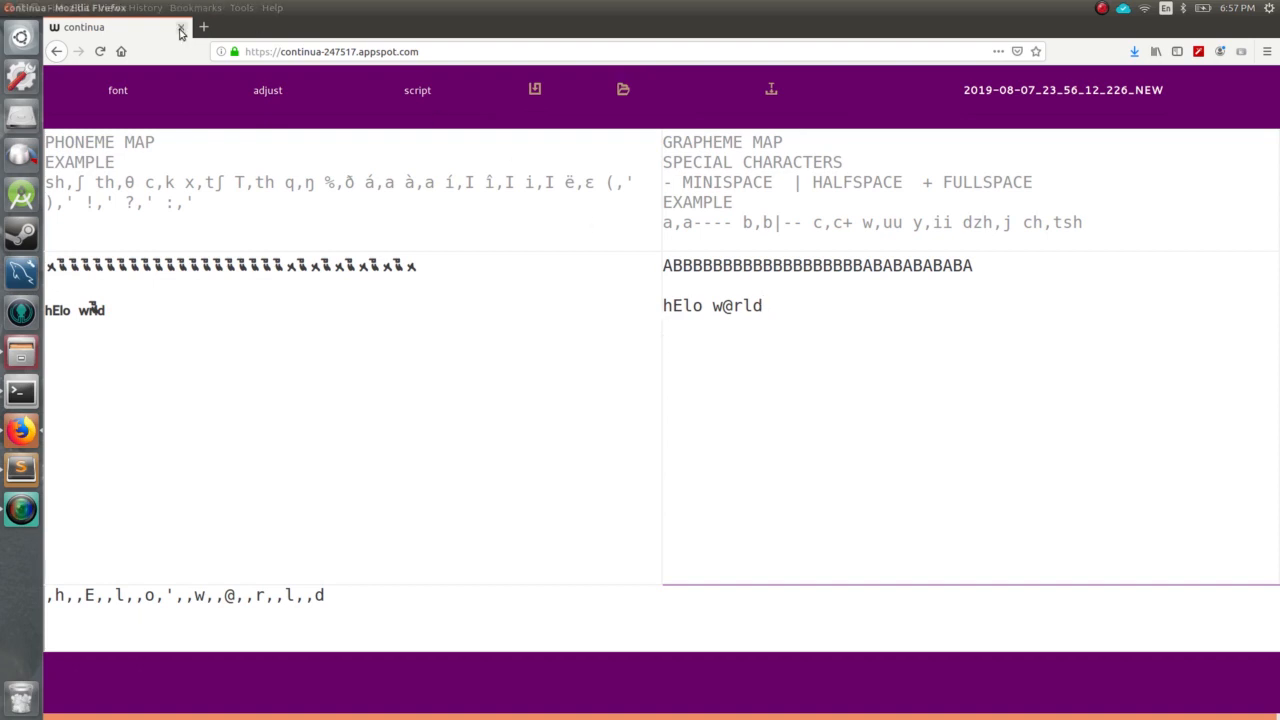
# Add the entry B,v to the phoneme map so that B is pronounced as v
pyautogui.click(153, 140)
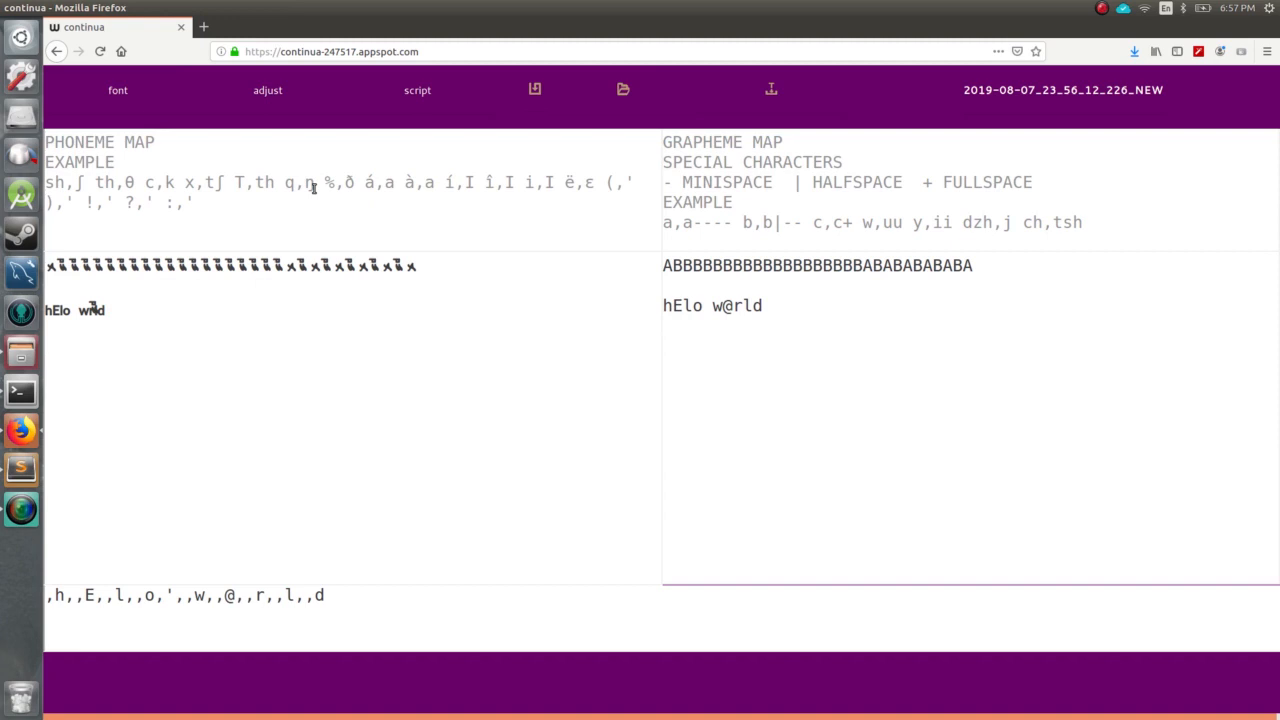
pyautogui.write('B,')
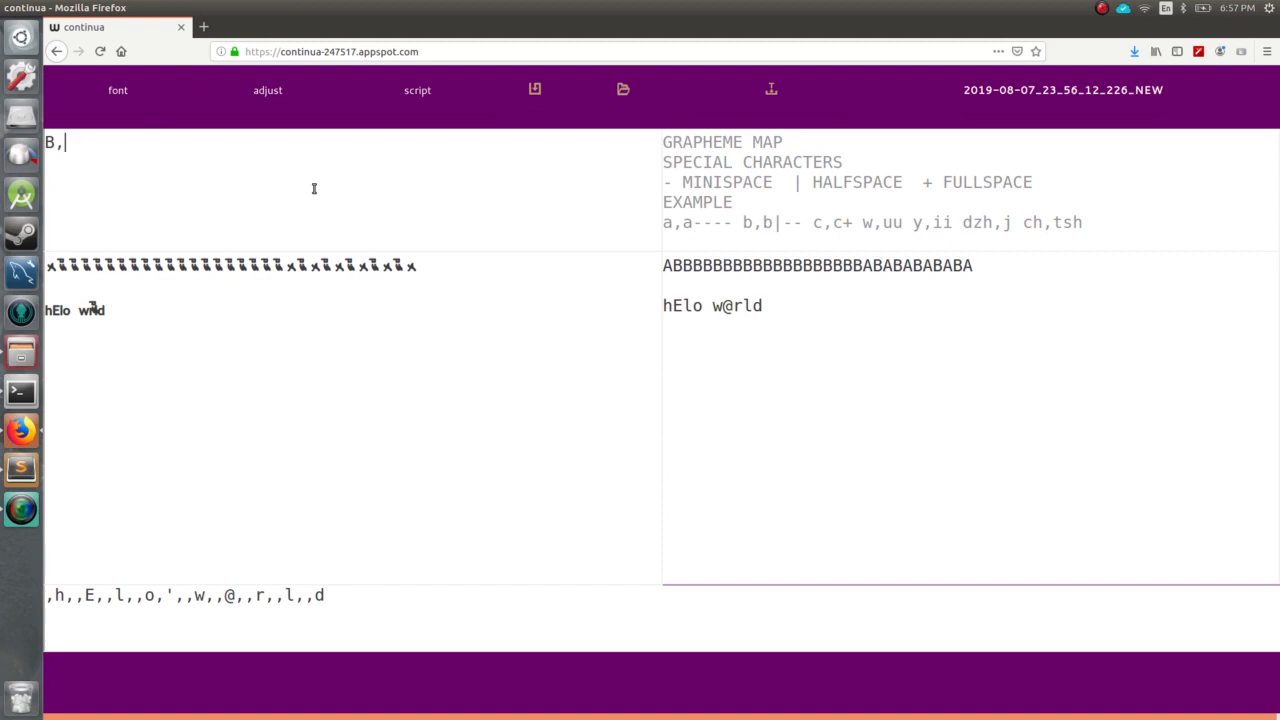
pyautogui.write('v')
pyautogui.doubleClick(53, 143)
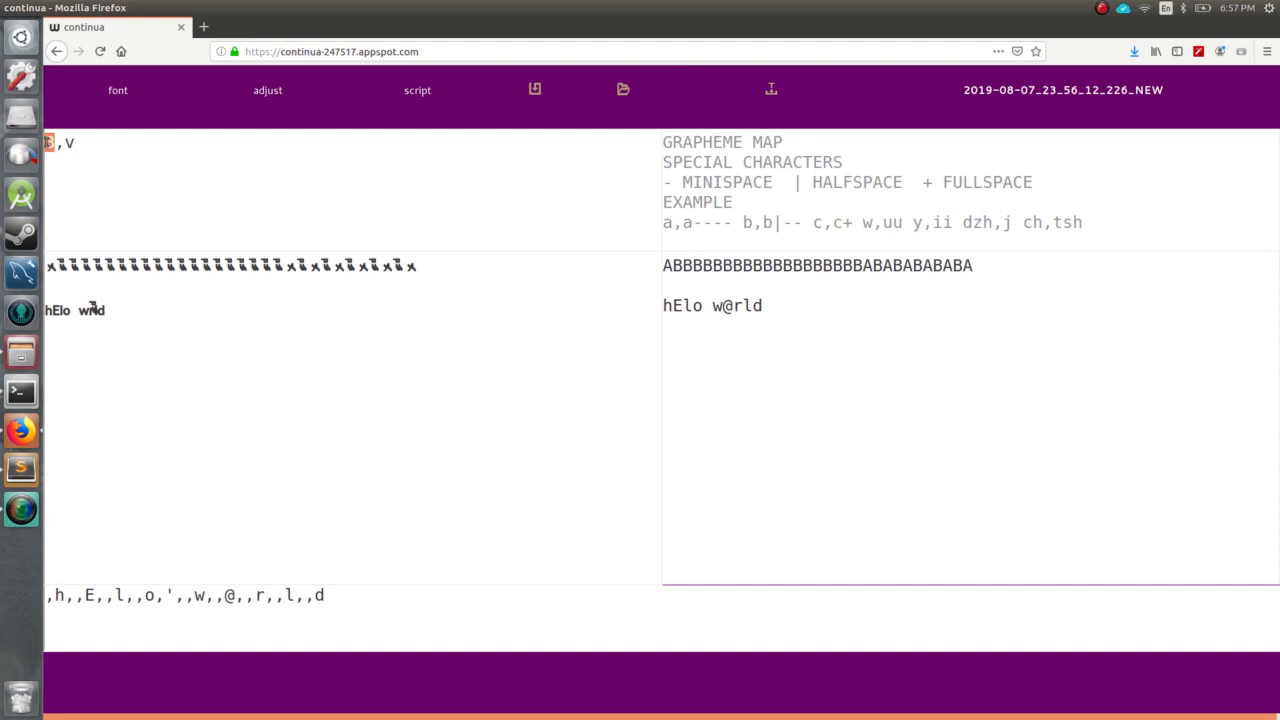
pyautogui.click(75, 147)
# Write BaBaBaBaBa below the hElo w@rld line and play its audio
pyautogui.click(753, 346)
pyautogui.write('BaBaBaB')
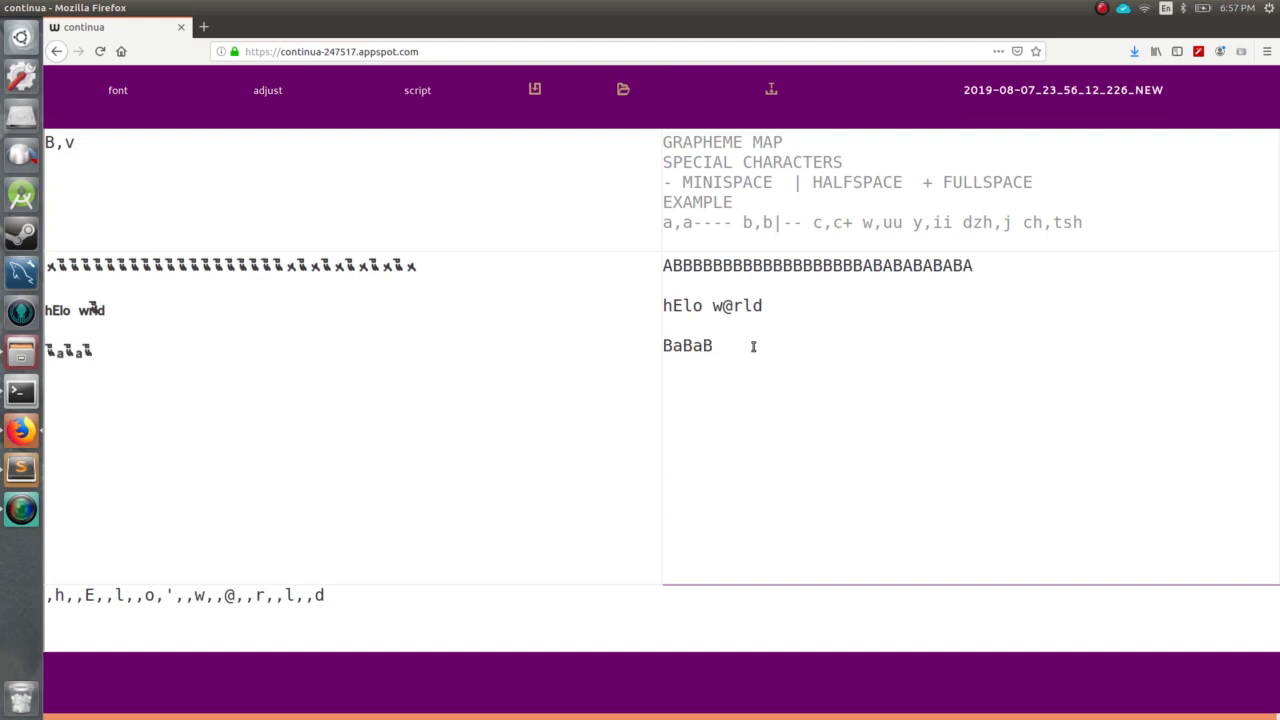
pyautogui.write('aBa')
pyautogui.moveTo(771, 345); pyautogui.dragTo(606, 317)
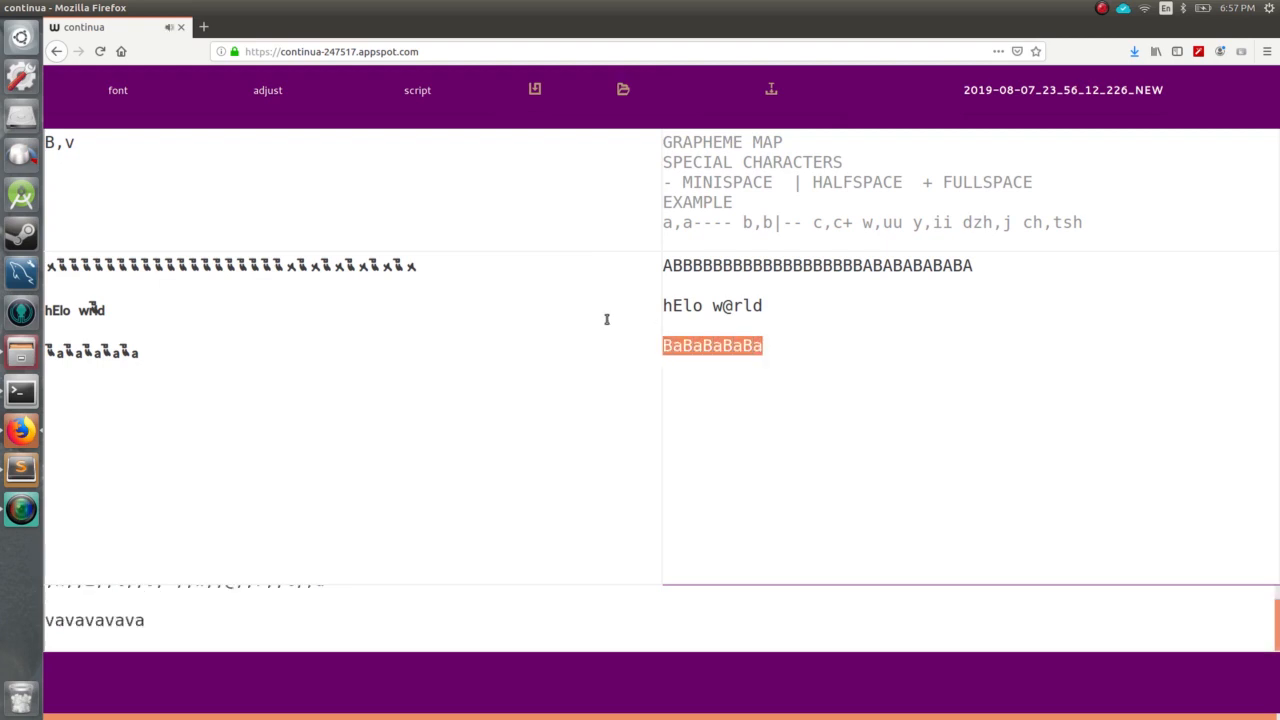
# Write champ on a new line below BaBaBaBaBa in the conscript
pyautogui.click(842, 365)
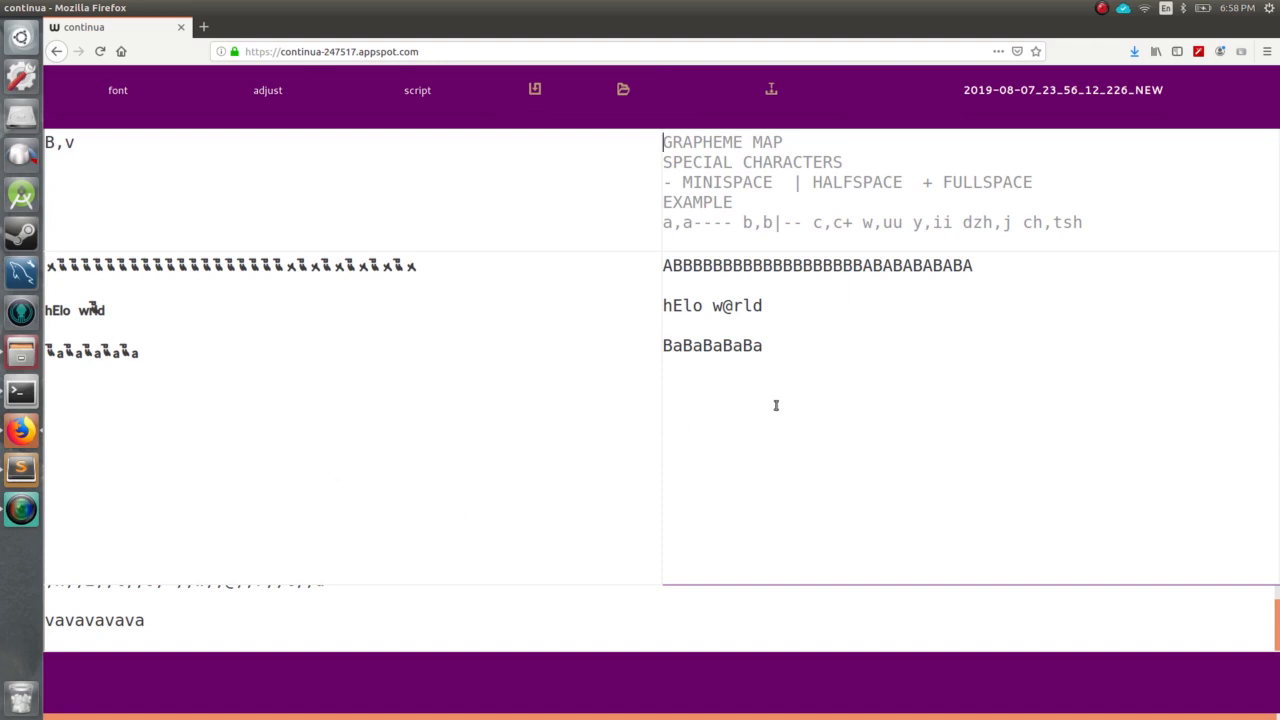
pyautogui.press('Return')
pyautogui.write('champ')
# Map ch in the grapheme map, first to B and finally to r, as the entry ch,r
pyautogui.click(719, 175)
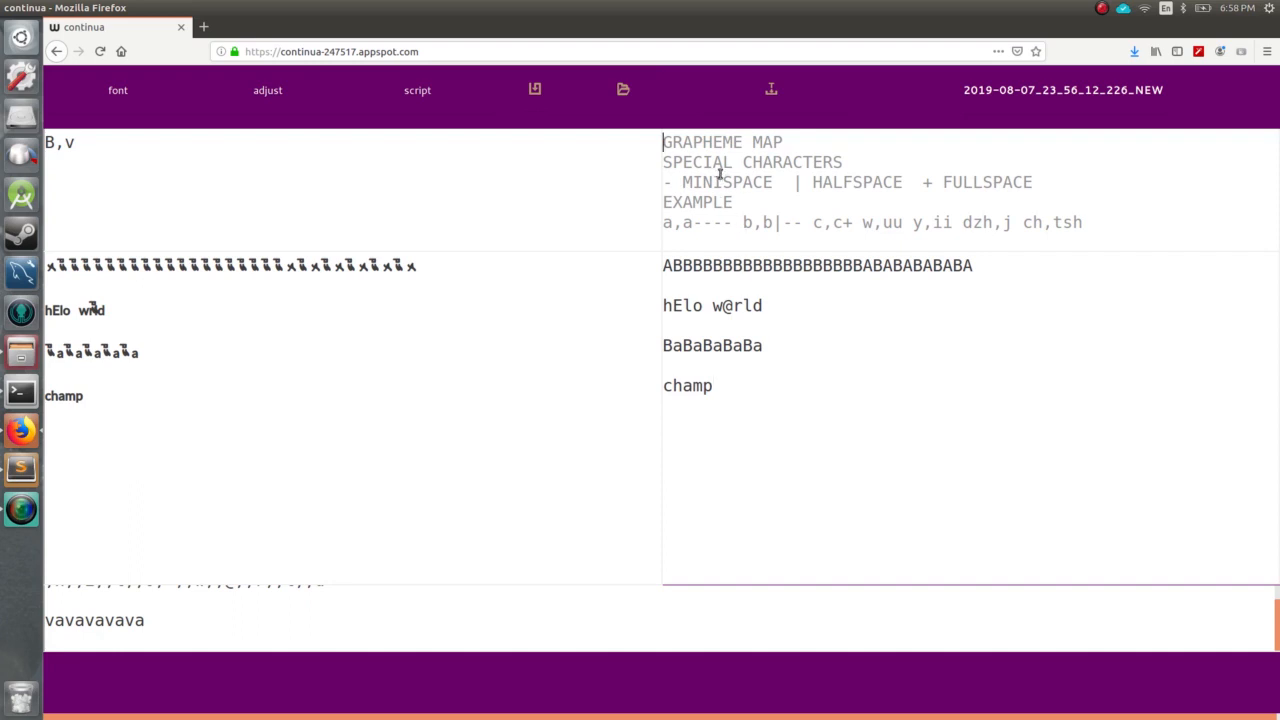
pyautogui.write('c')
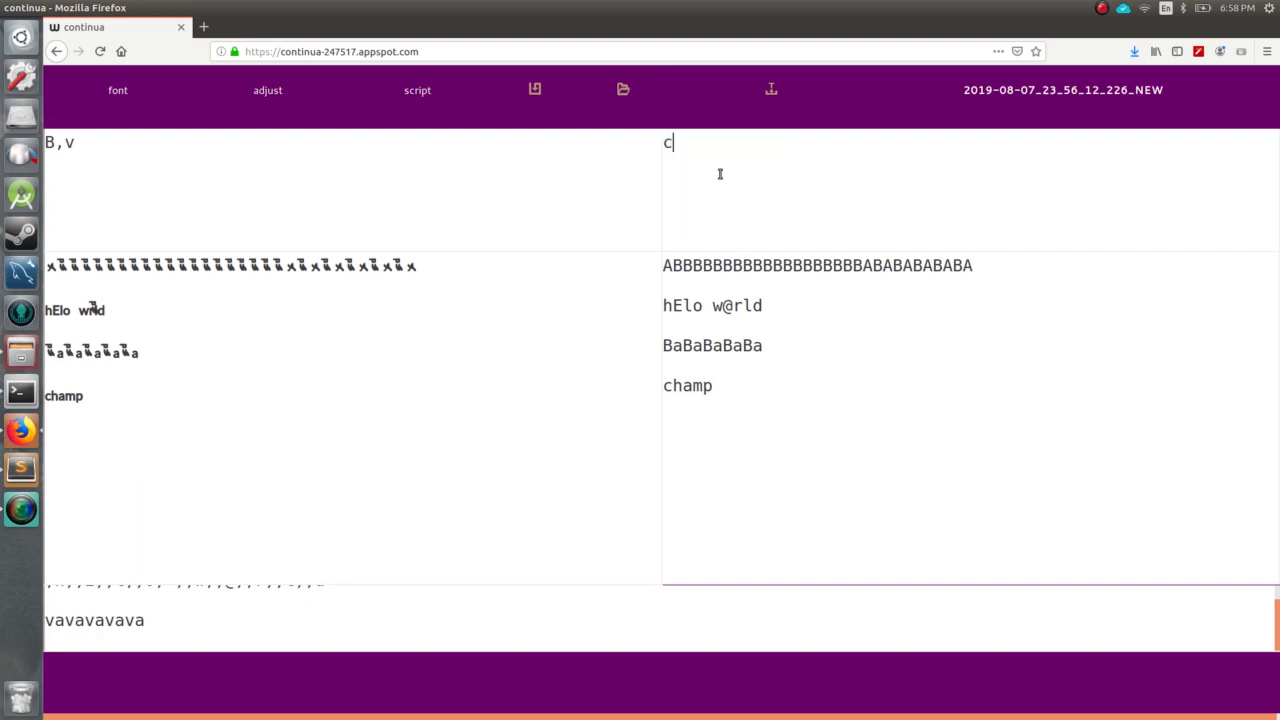
pyautogui.write('h,B')
pyautogui.click(728, 376)
pyautogui.click(747, 151)
pyautogui.press('BackSpace')
pyautogui.write('r')
pyautogui.click(781, 372)
pyautogui.click(730, 153)
# On the adjust page, enter the spacing adjustment 41>>>>>>>42 for the A and B glyph pair
pyautogui.click(117, 92)
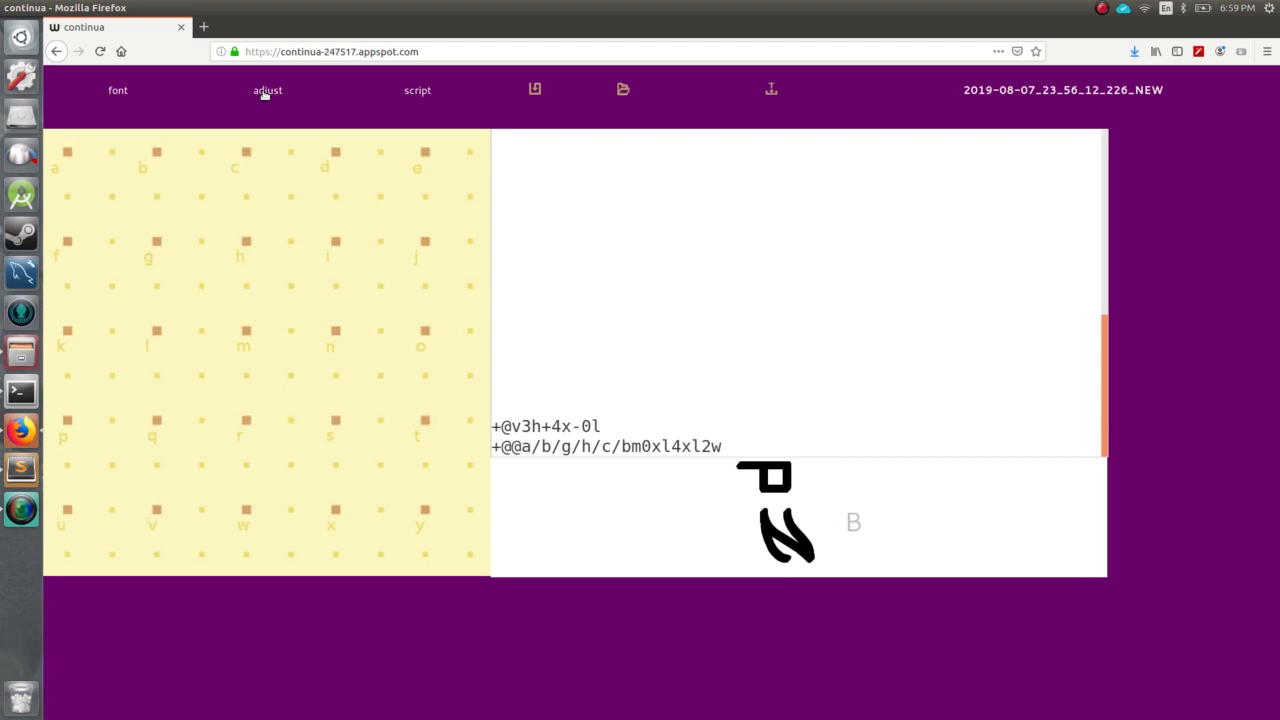
pyautogui.click(265, 92)
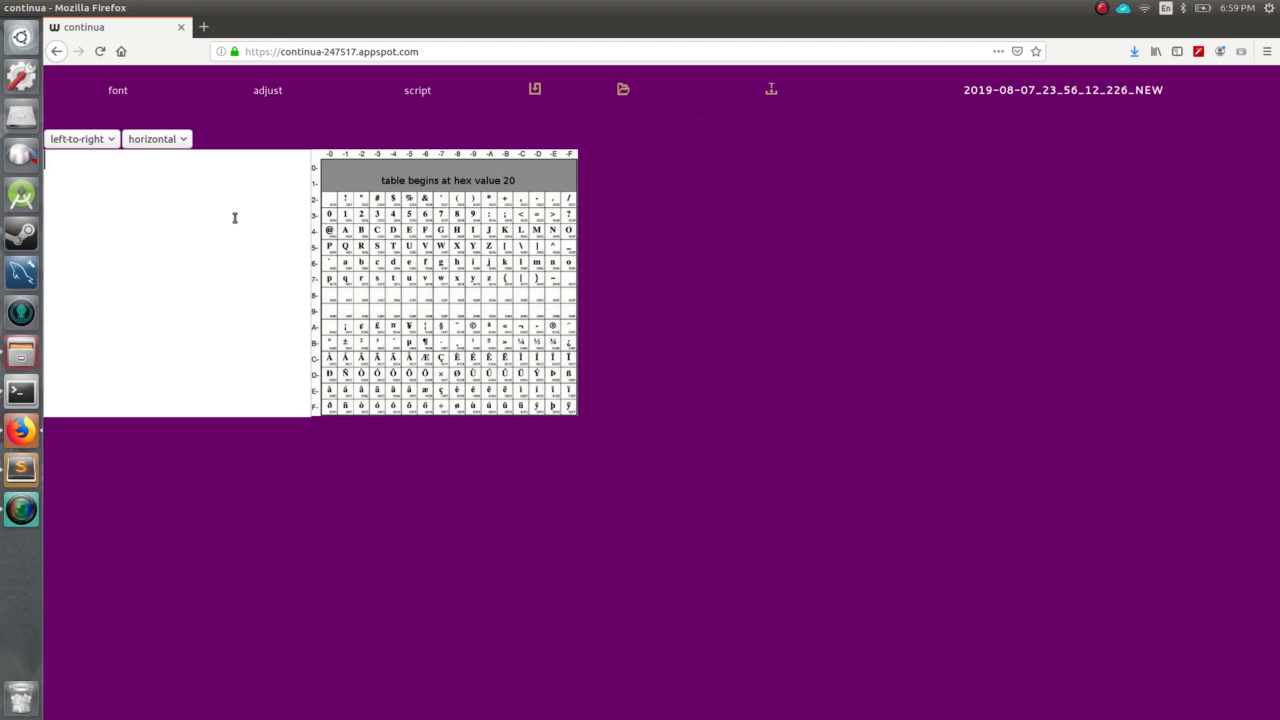
pyautogui.write('41 42')
pyautogui.press('Left')
pyautogui.press('BackSpace')
pyautogui.write('>>>>>>>')
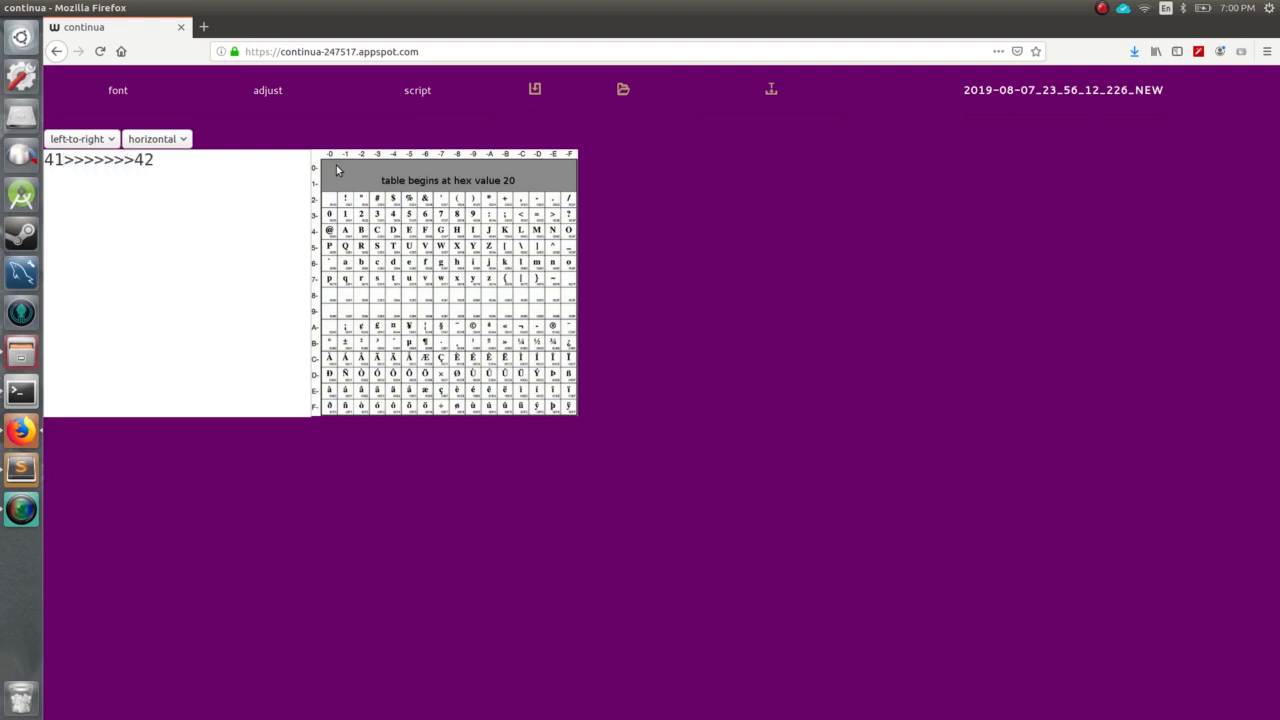
# Go through the > marks between the codes 41 and 42 in the spacing adjustment
pyautogui.press('Left')
pyautogui.press('Left')
pyautogui.press('Left')
pyautogui.press('Left')
pyautogui.press('Left')
pyautogui.press('Left')
pyautogui.press('Left')
pyautogui.press('Left')
pyautogui.press('Right')
pyautogui.press('Right')
pyautogui.press('Right')
pyautogui.press('Right')
pyautogui.press('Right')
pyautogui.press('Right')
pyautogui.press('Right')
pyautogui.press('Right')
pyautogui.press('Right')
pyautogui.press('Left')
pyautogui.press('Left')
pyautogui.press('Left')
pyautogui.press('Left')
pyautogui.press('Left')
pyautogui.press('Left')
pyautogui.press('Left')
pyautogui.press('Left')
pyautogui.press('Right')
pyautogui.press('Right')
pyautogui.press('Right')
pyautogui.press('Right')
pyautogui.press('Right')
pyautogui.press('Right')
pyautogui.press('Right')
# Upload the saved file 2019-08-08_00_00_22_966_NEW.svg and open the script page
pyautogui.click(621, 91)
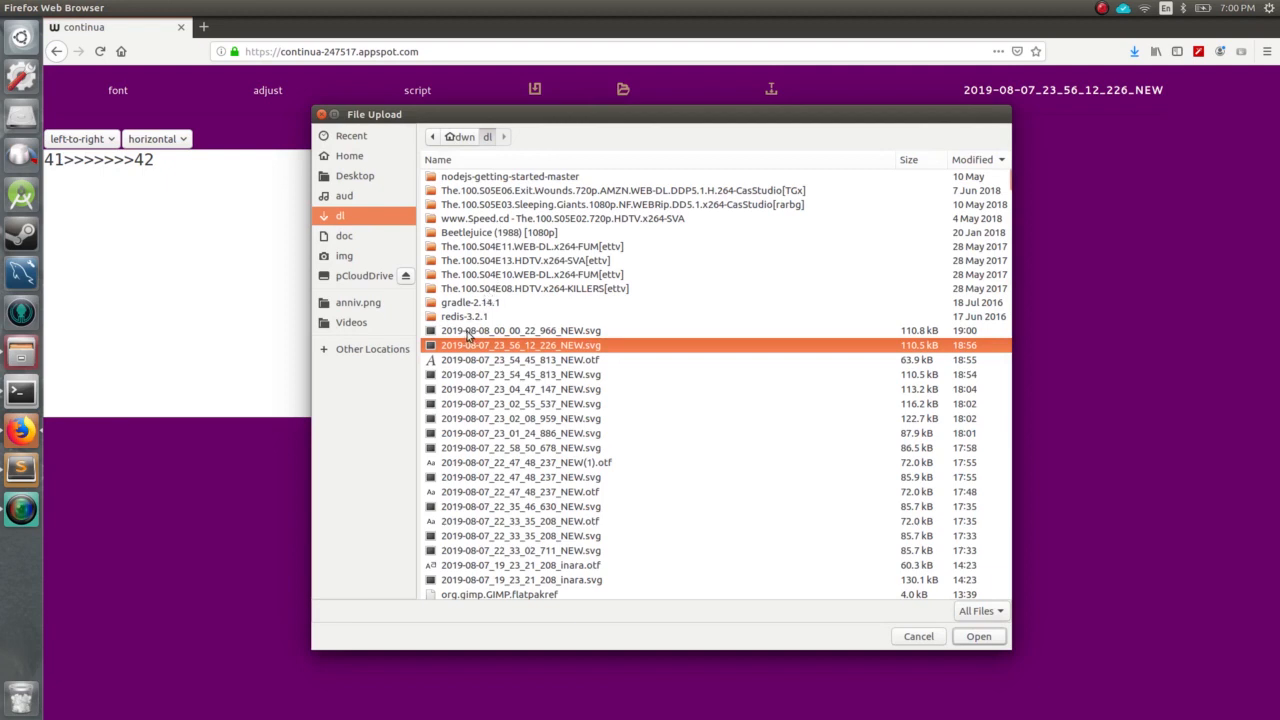
pyautogui.doubleClick(469, 333)
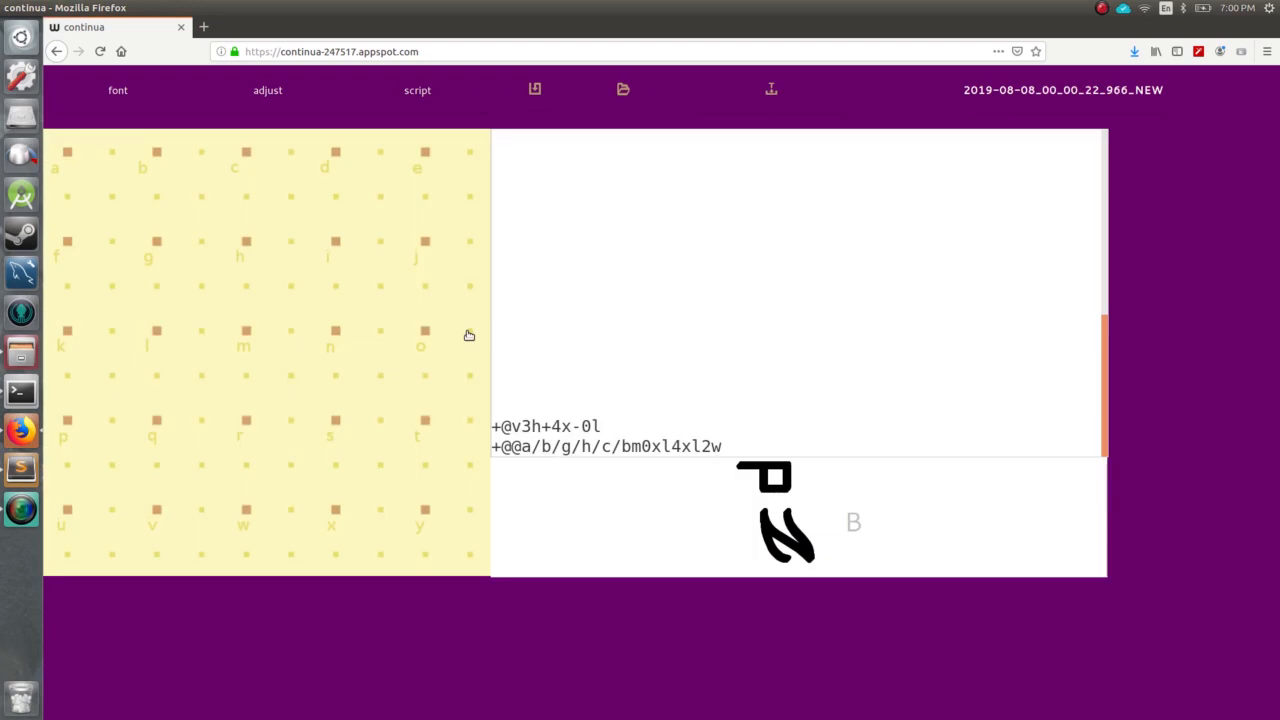
pyautogui.click(418, 100)
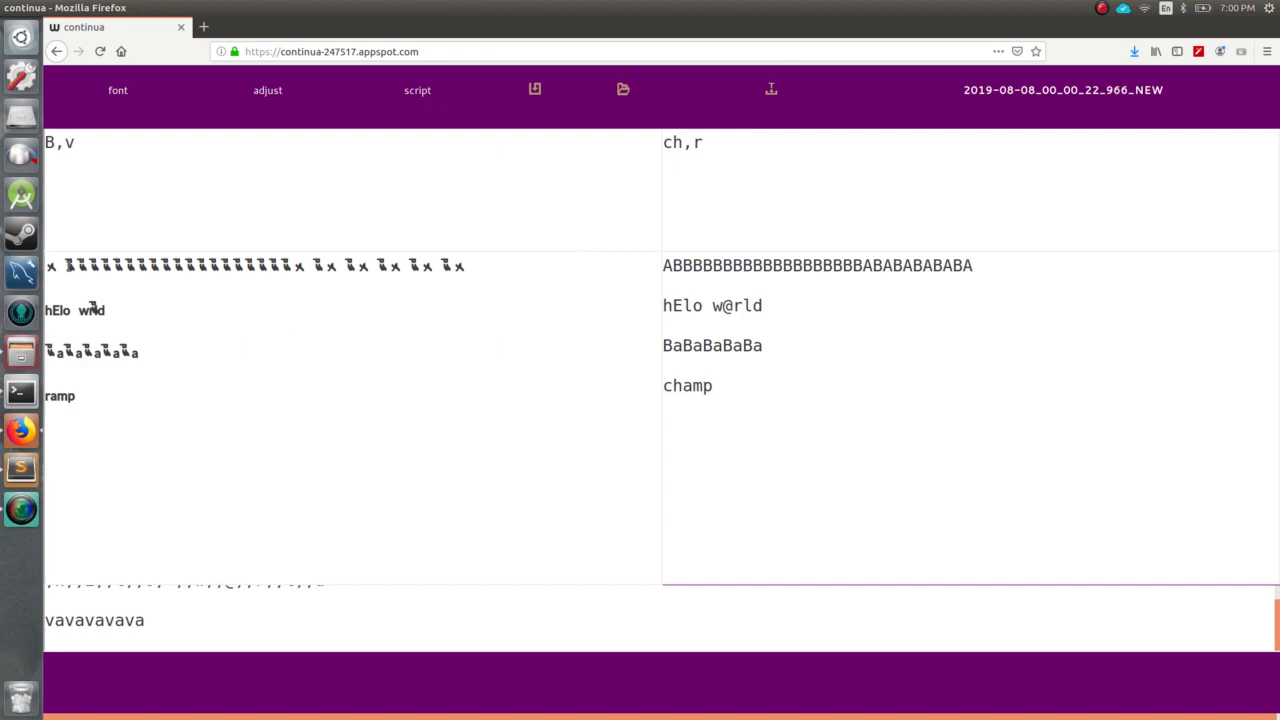
# Magnify the script page to 240% to examine the rendered glyphs, and restore the normal page size
pyautogui.hotkey('ctrl', '+')
pyautogui.hotkey('ctrl', '+')
pyautogui.hotkey('ctrl', '+')
pyautogui.hotkey('ctrl', '+')
pyautogui.hotkey('ctrl', '+')
pyautogui.hotkey('ctrl', '+')
pyautogui.hotkey('ctrl', '+')
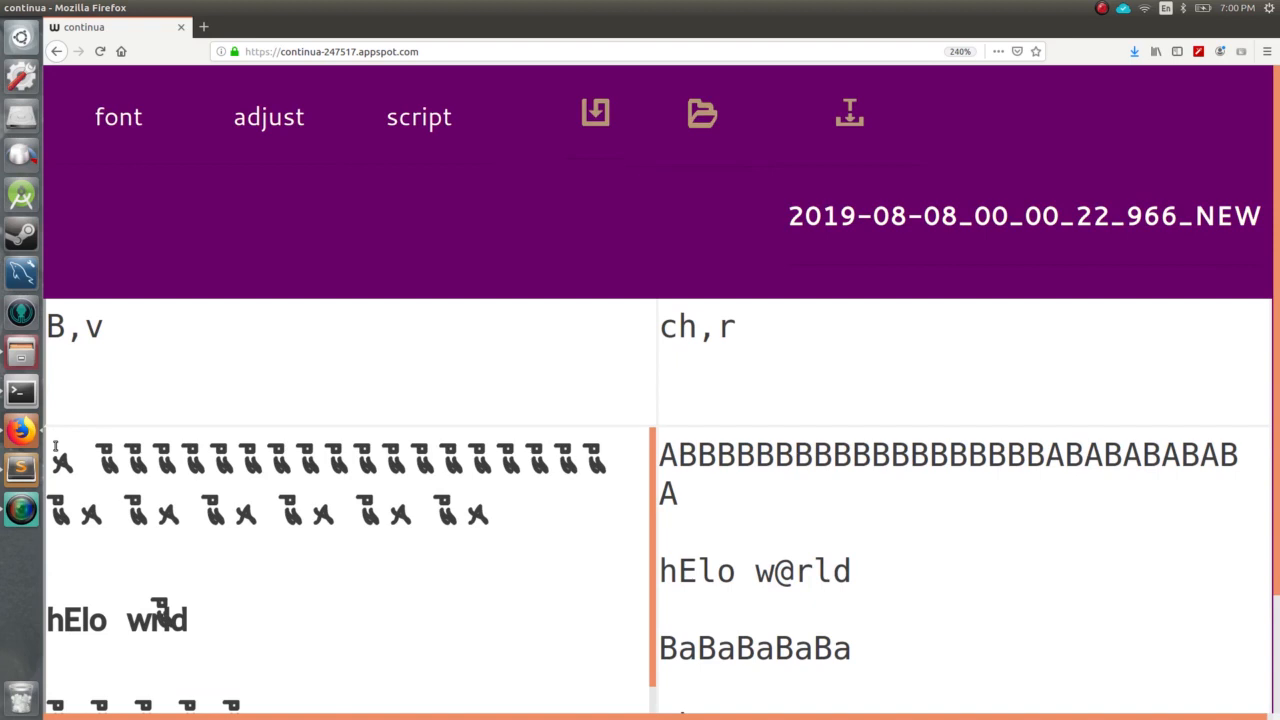
pyautogui.hotkey('ctrl', '0')
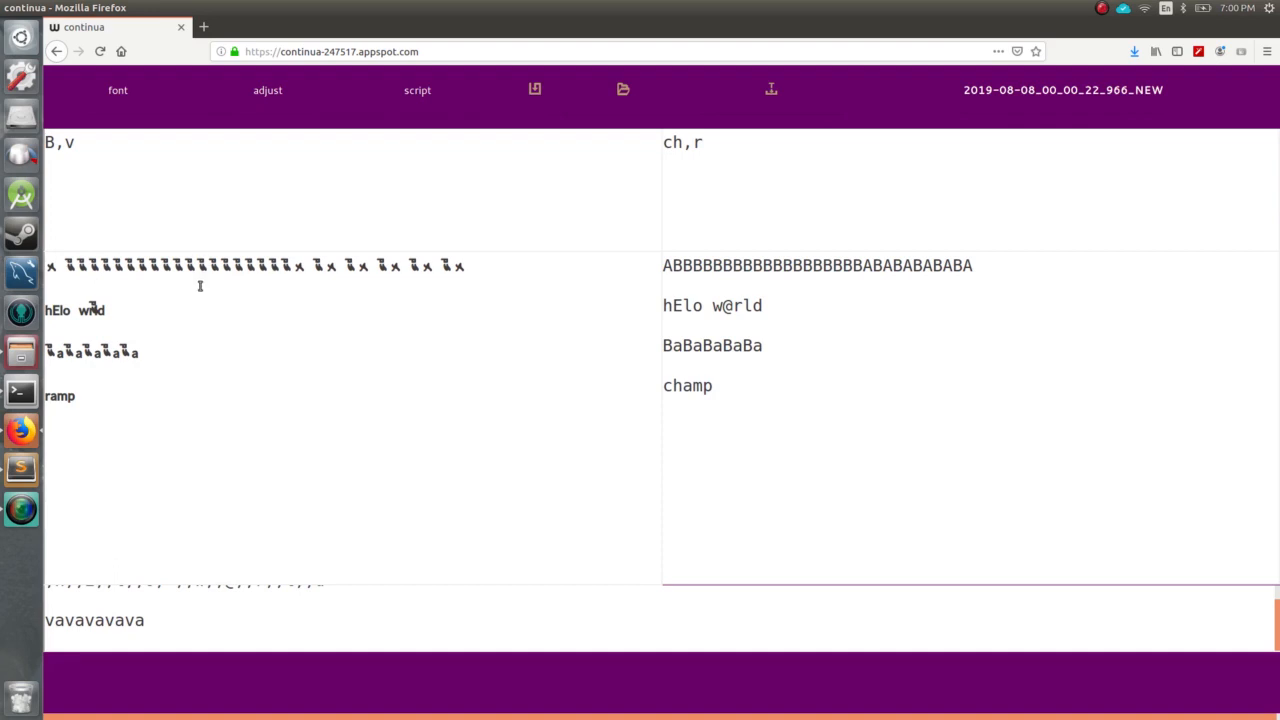
# On the adjust page, set the writing orientation to vertical and the direction to right-to-left
pyautogui.click(267, 91)
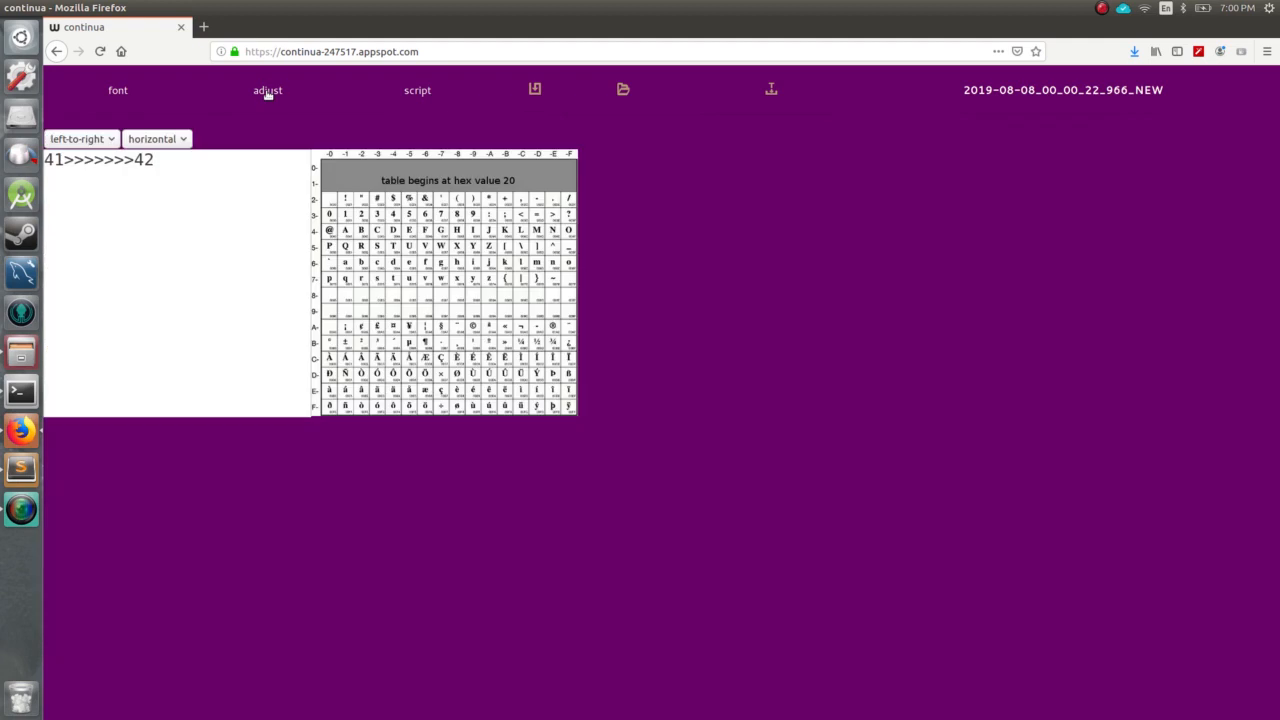
pyautogui.click(168, 140)
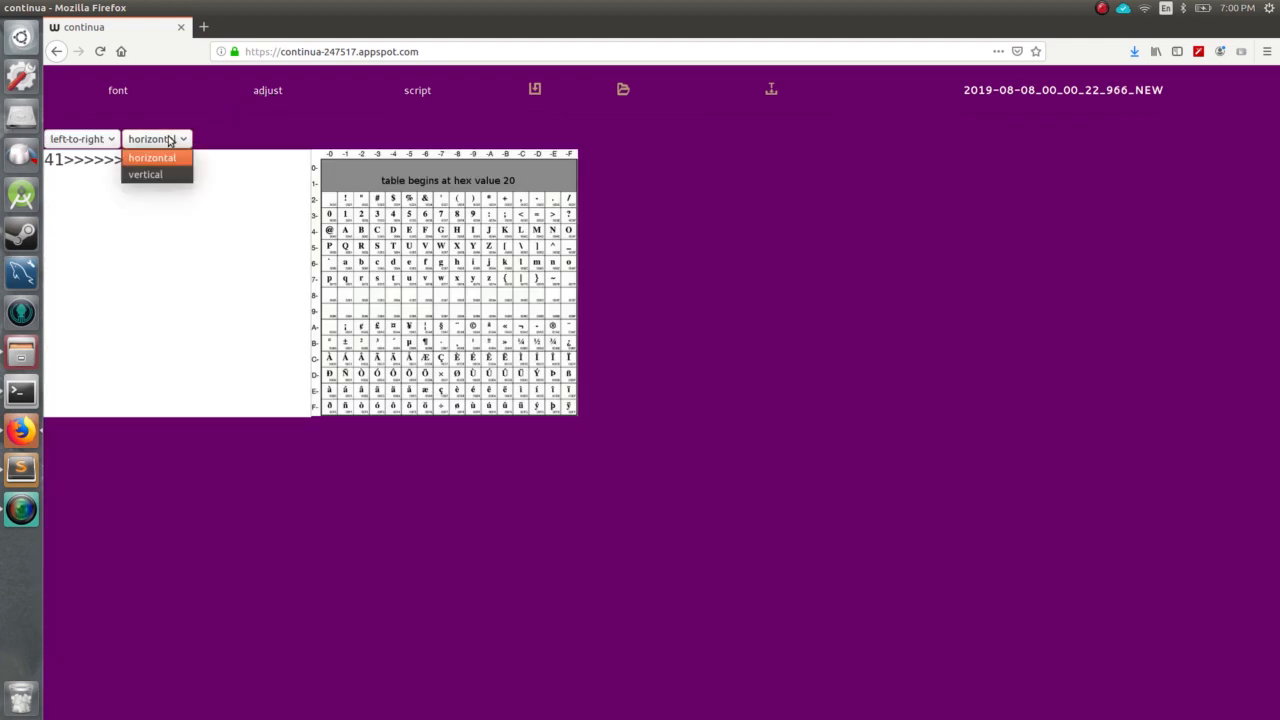
pyautogui.click(240, 137)
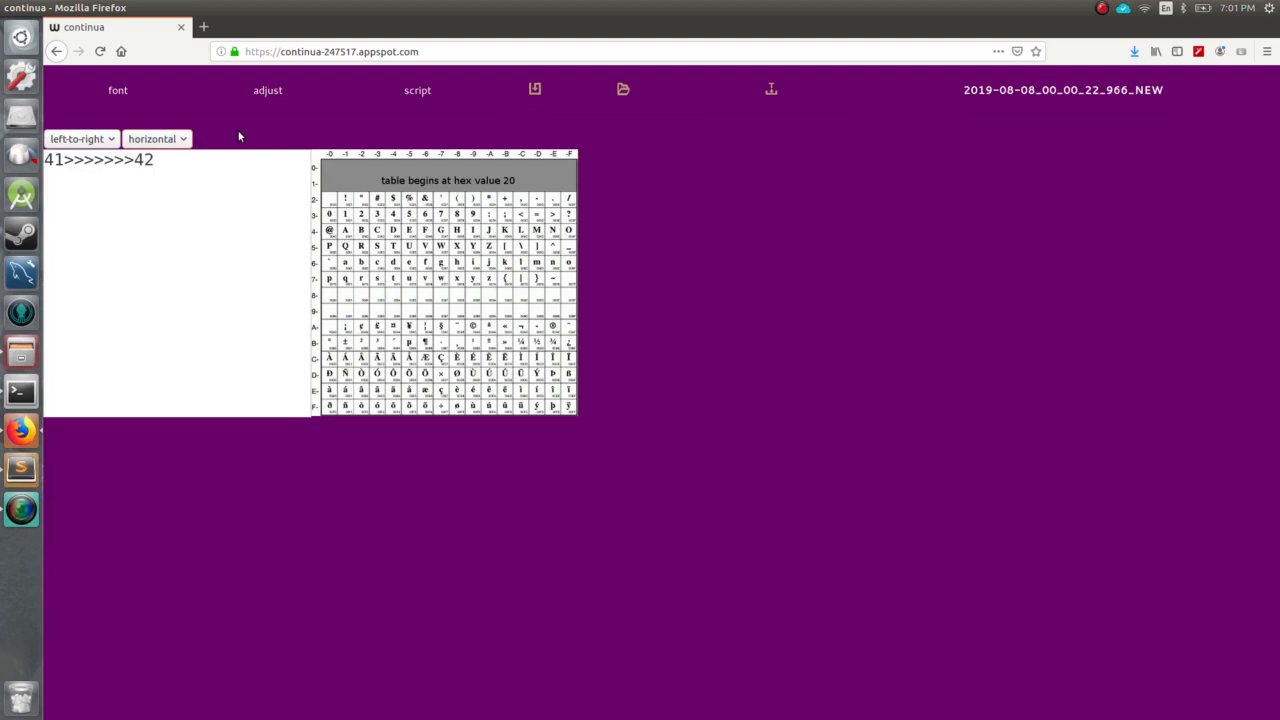
pyautogui.click(182, 141)
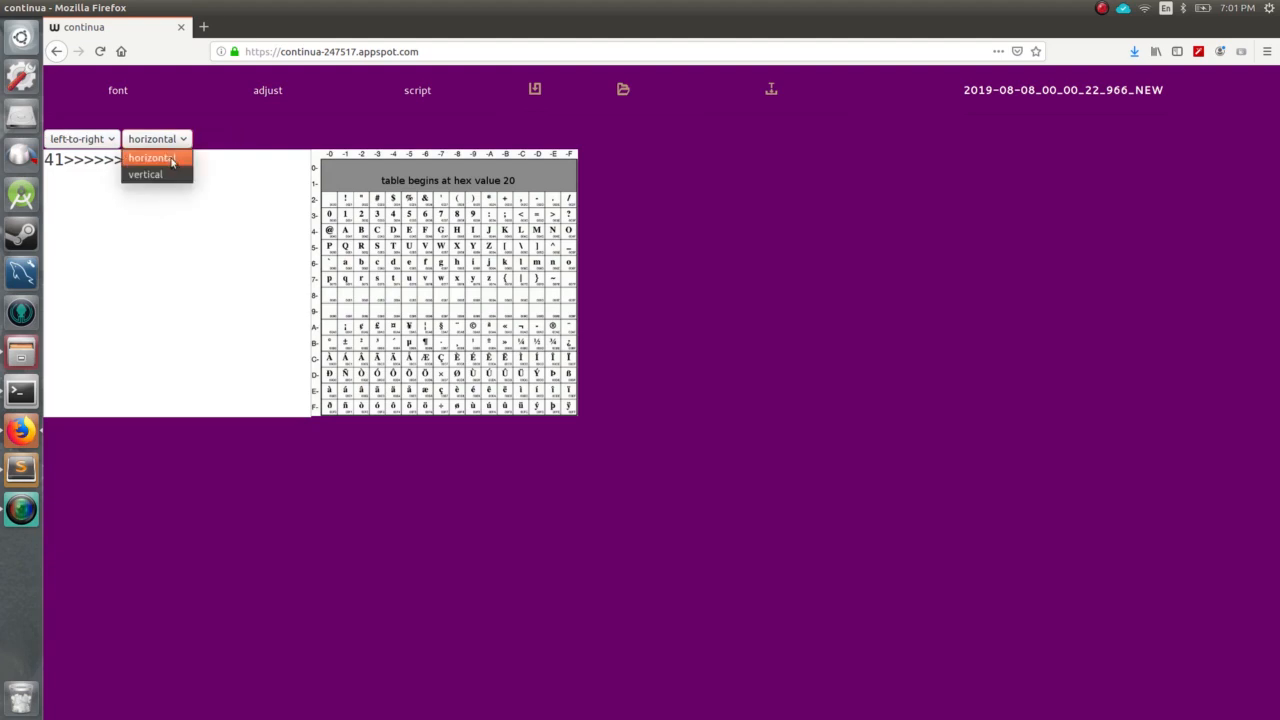
pyautogui.click(170, 173)
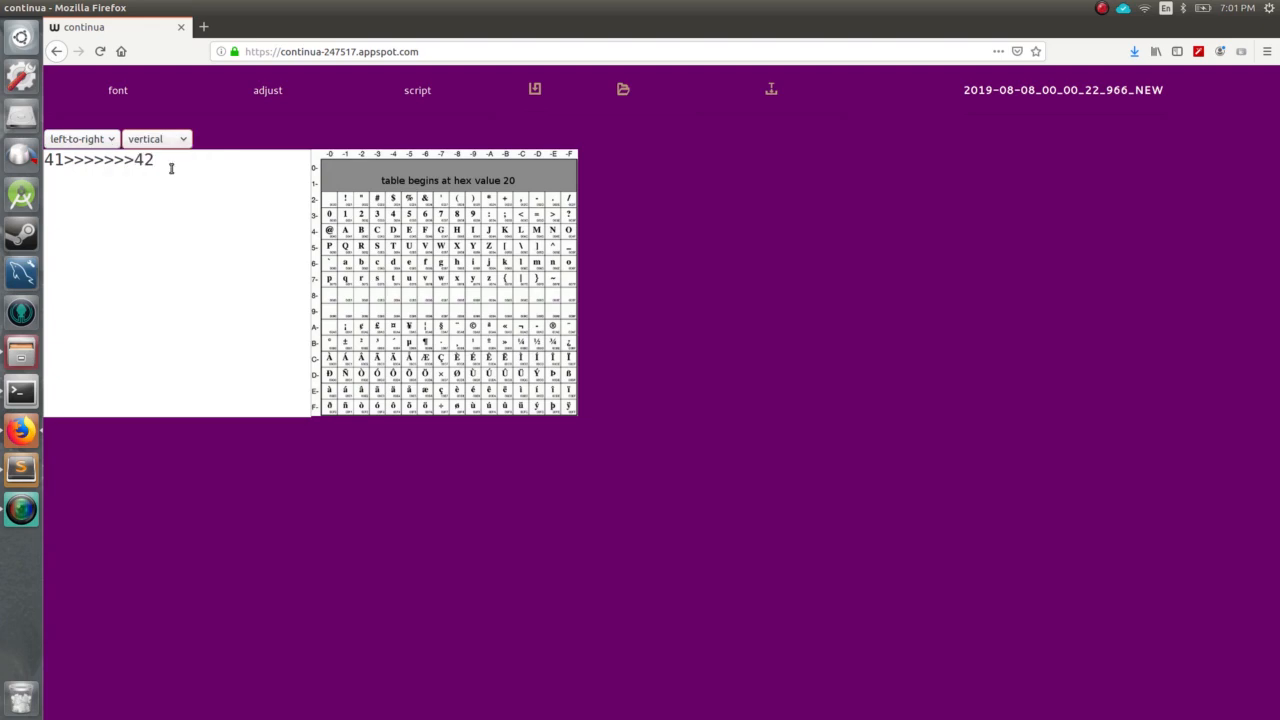
pyautogui.click(110, 141)
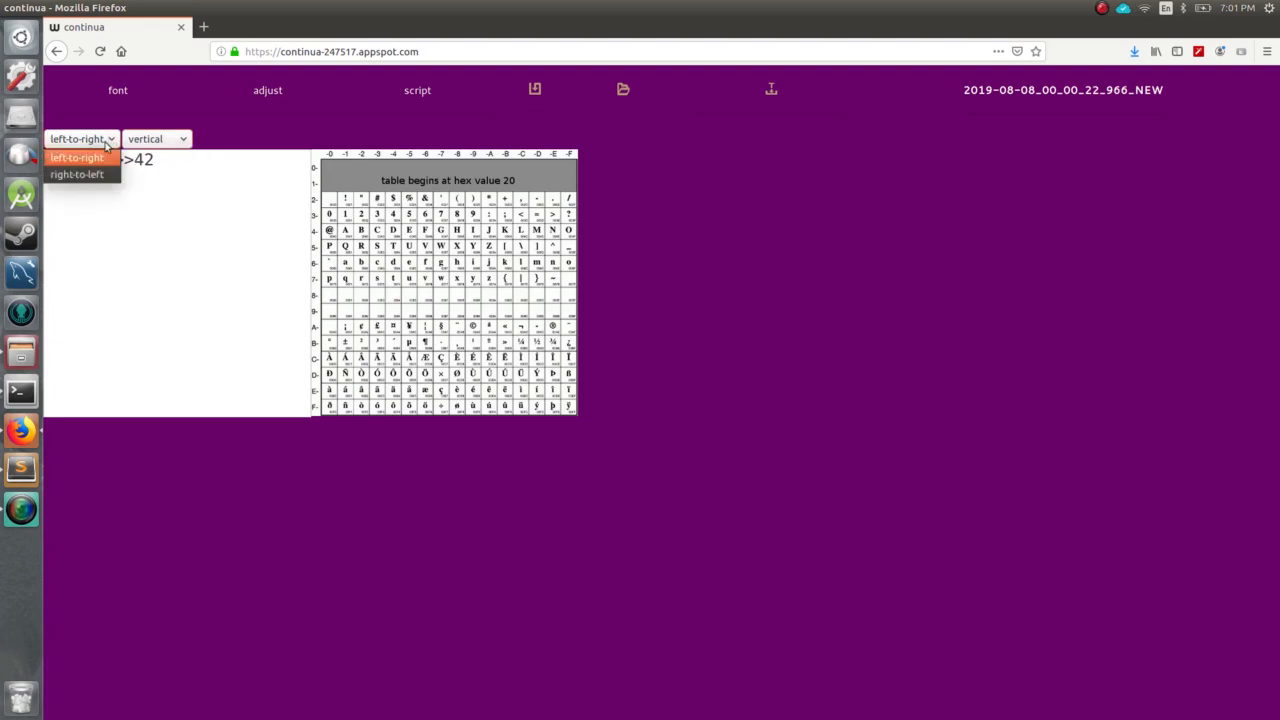
pyautogui.click(97, 175)
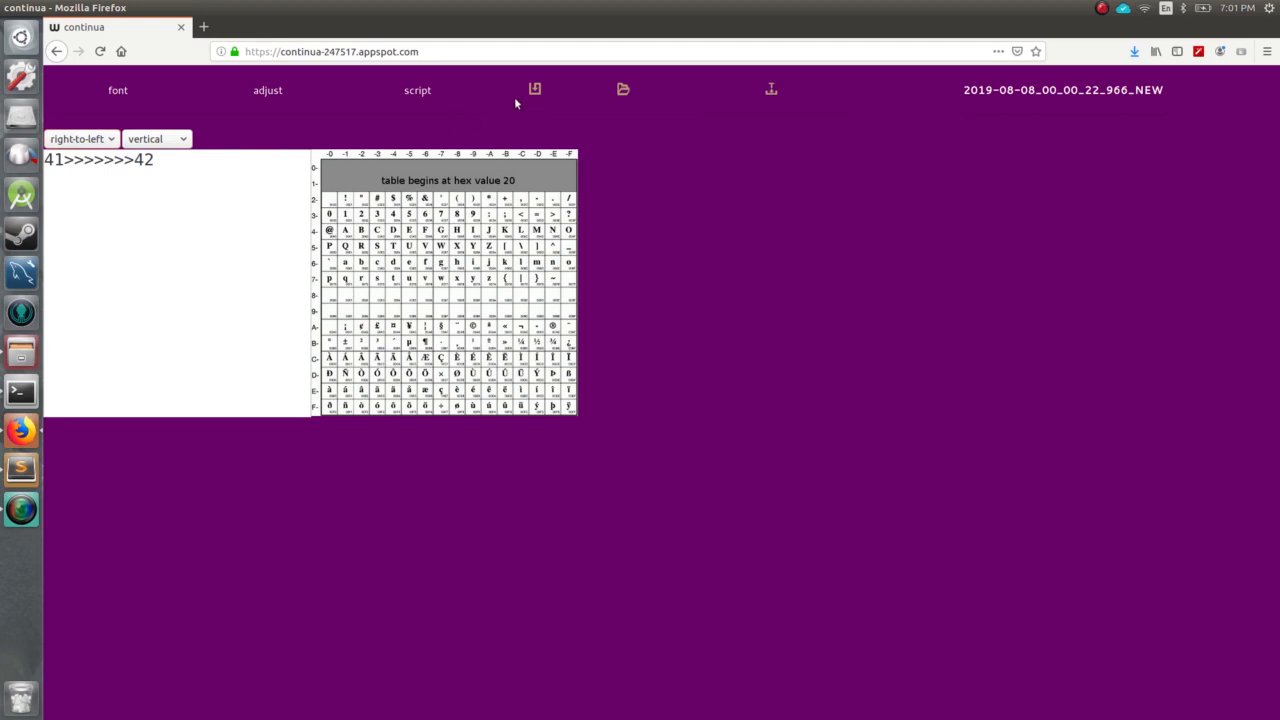
# Load the saved file 2019-08-08_00_01_19_213_NEW and open the script page
pyautogui.click(621, 92)
pyautogui.doubleClick(532, 330)
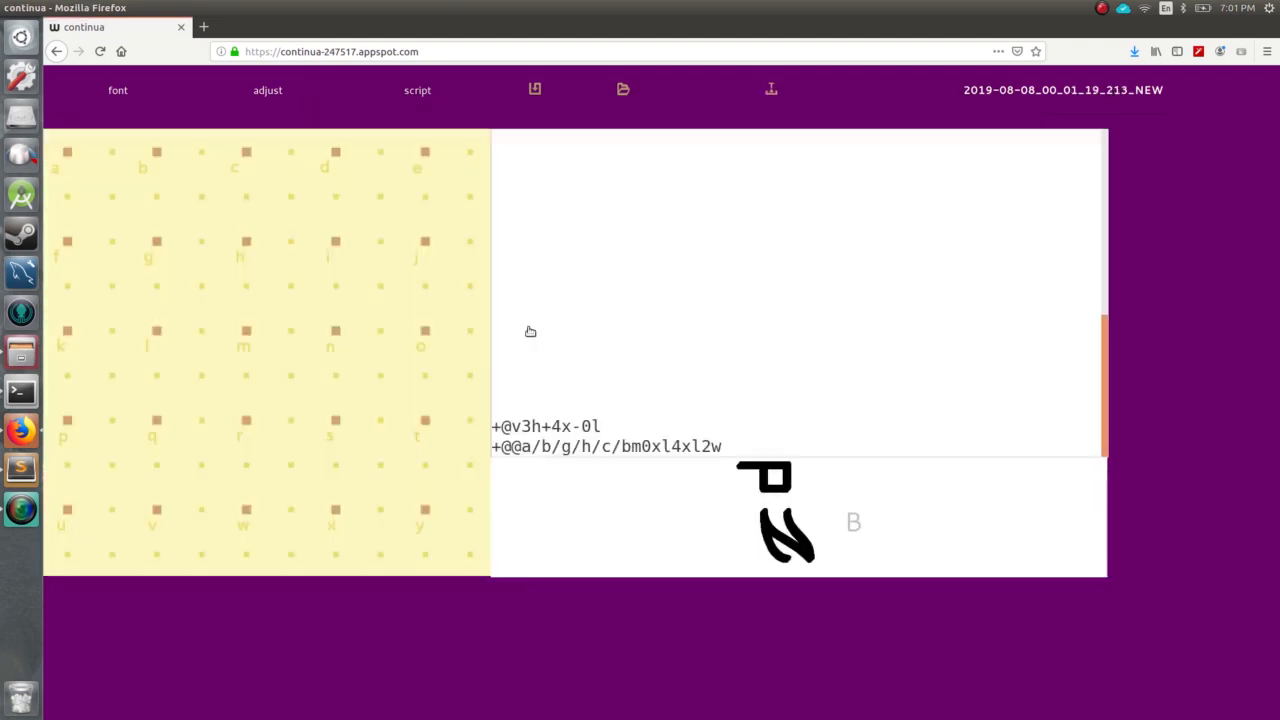
pyautogui.click(418, 90)
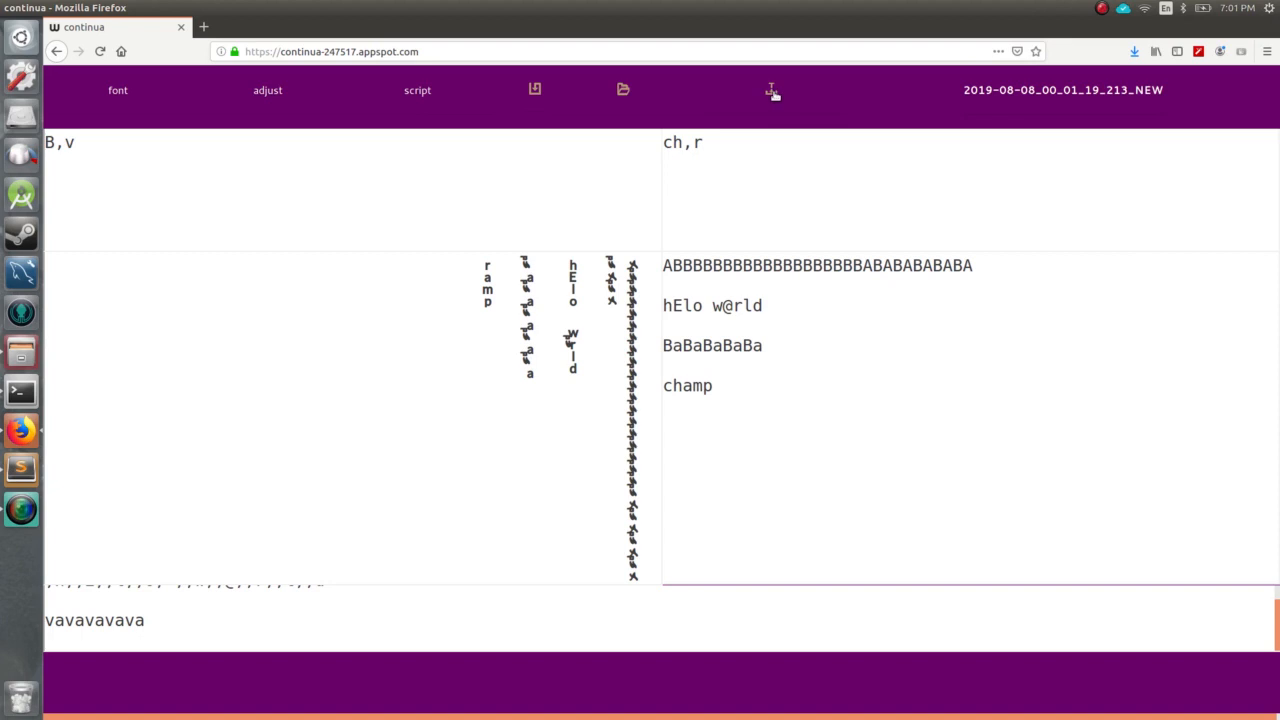
# Download the font and preview 2019-08-08_00_01_19_213_NEW.otf from the dl folder in an enlarged font viewer window, closing it when done
pyautogui.click(773, 93)
pyautogui.click(20, 355)
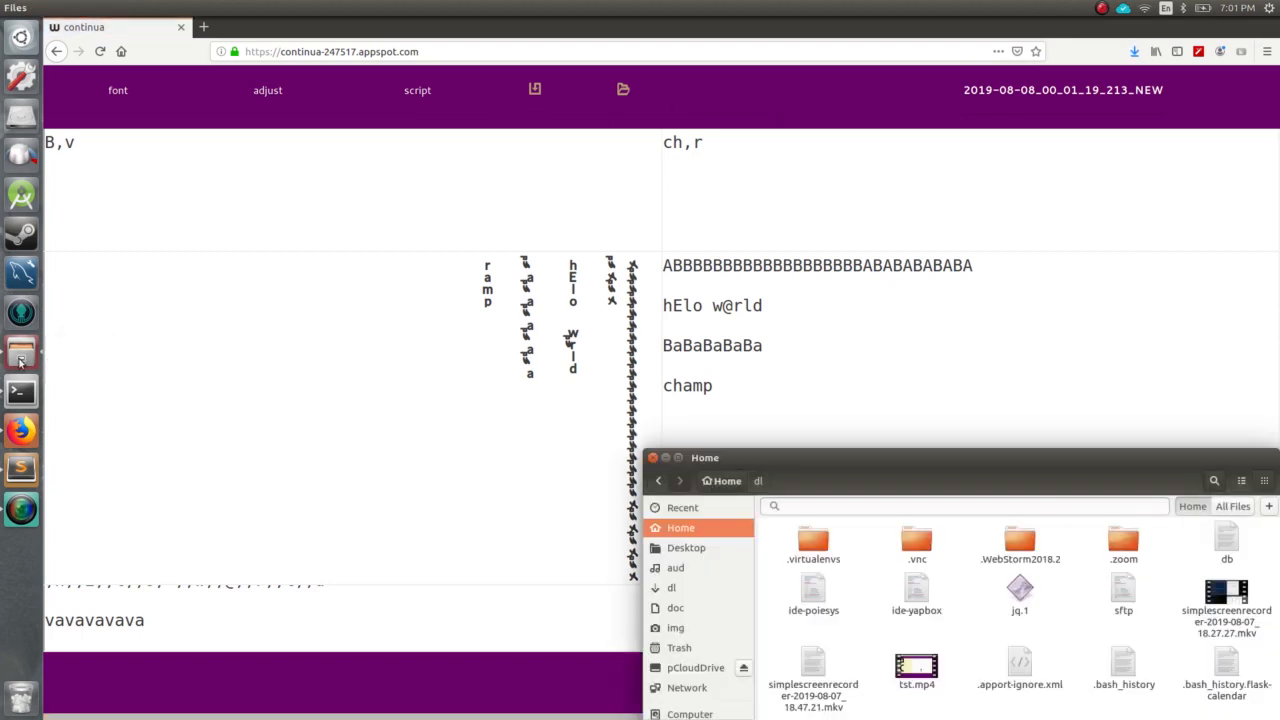
pyautogui.click(706, 588)
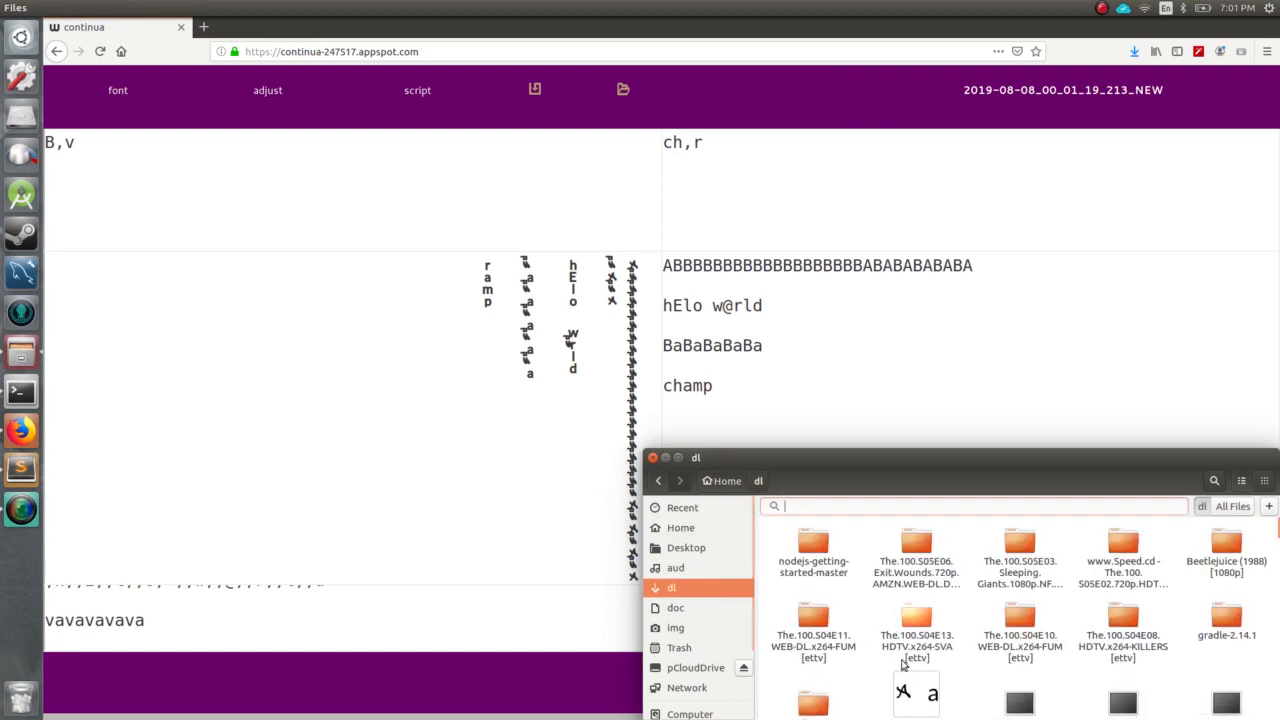
pyautogui.doubleClick(912, 695)
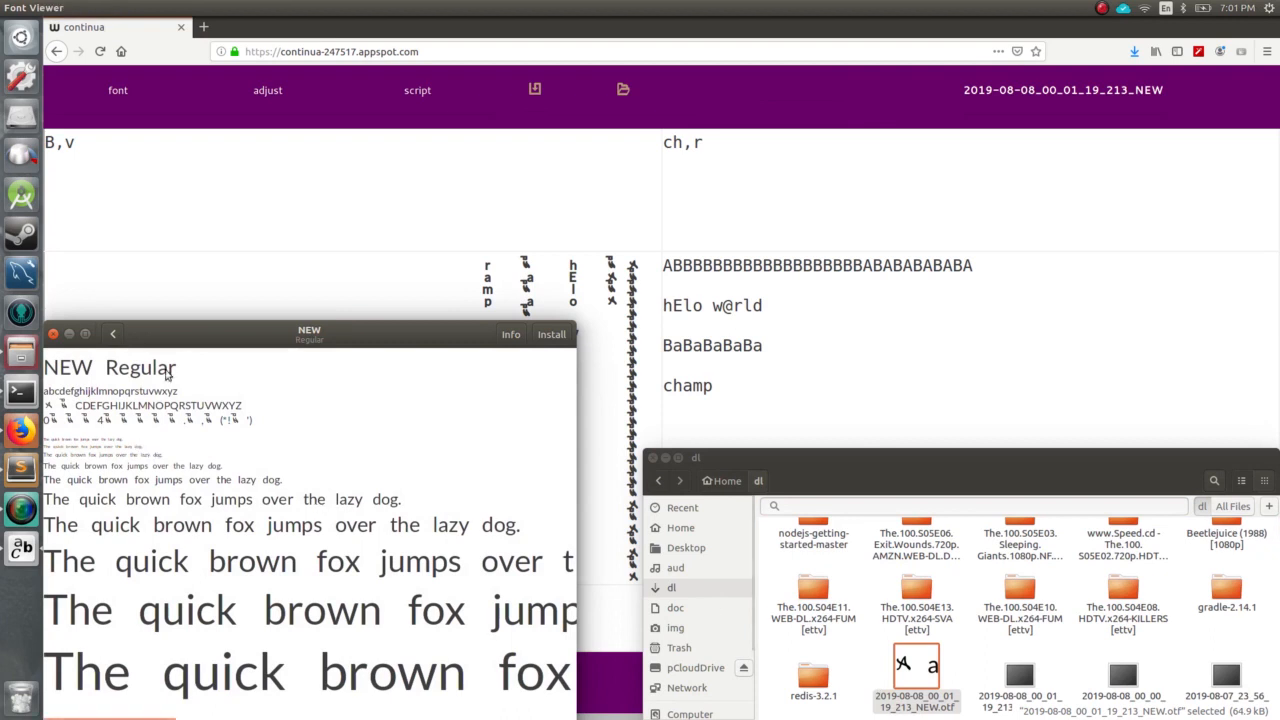
pyautogui.doubleClick(182, 329)
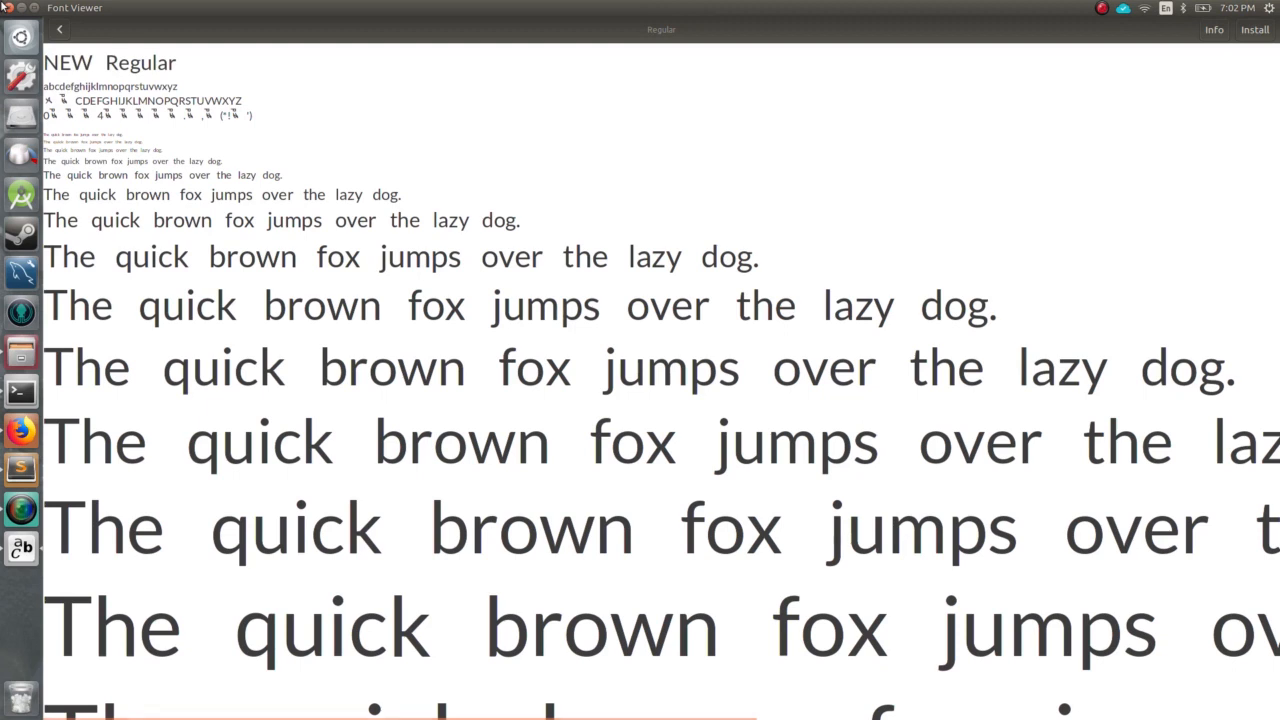
pyautogui.click(9, 7)
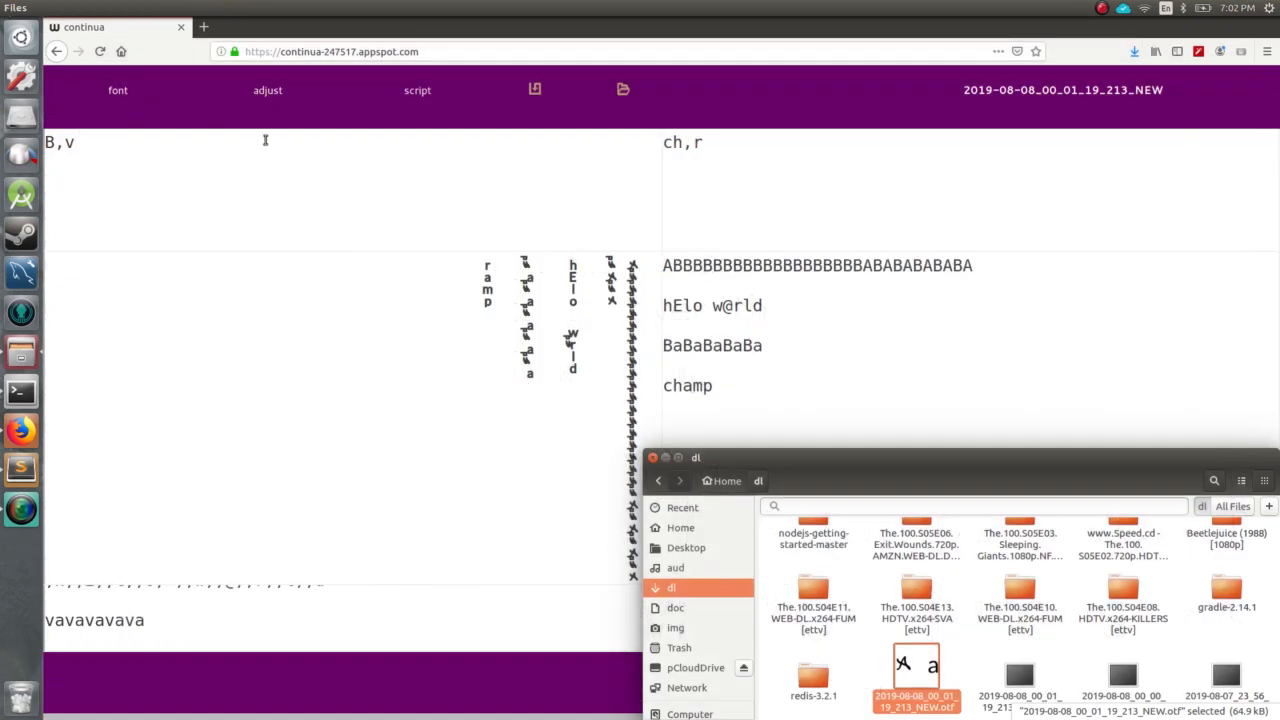
# On the font page, go through the B glyph definition character by character and add an empty line beneath it
pyautogui.click(387, 166)
pyautogui.click(118, 91)
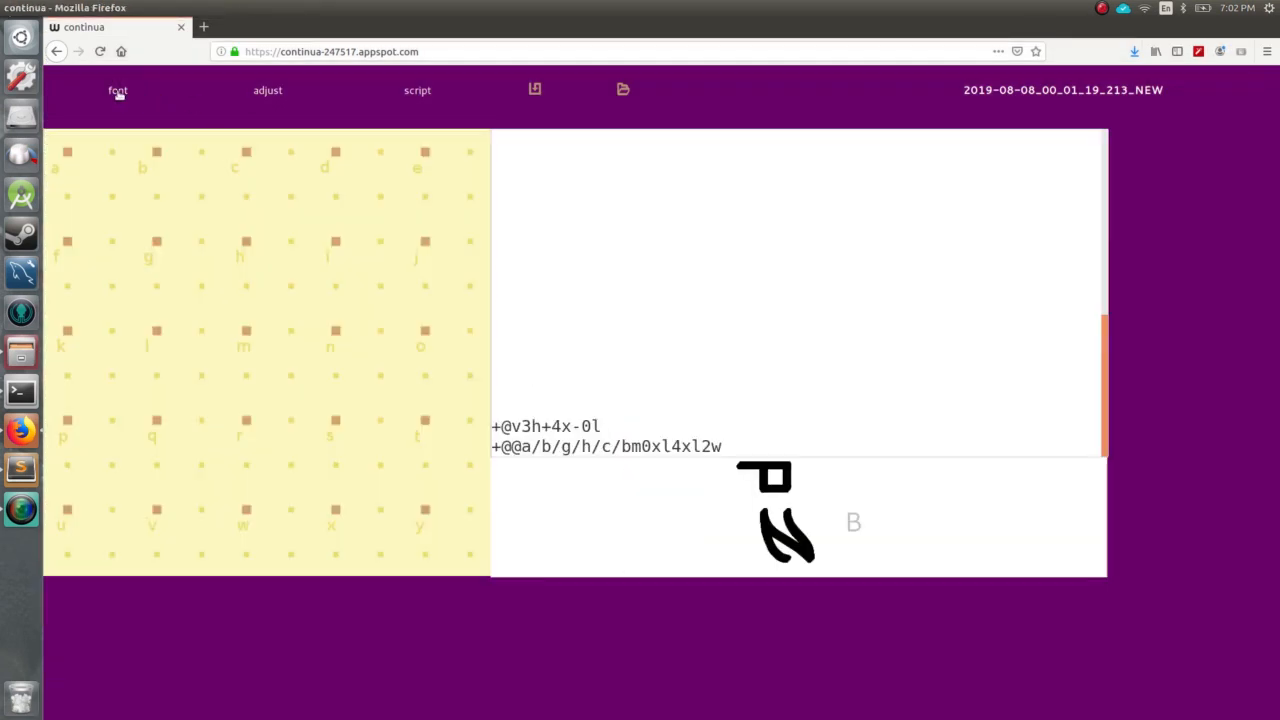
pyautogui.click(733, 442)
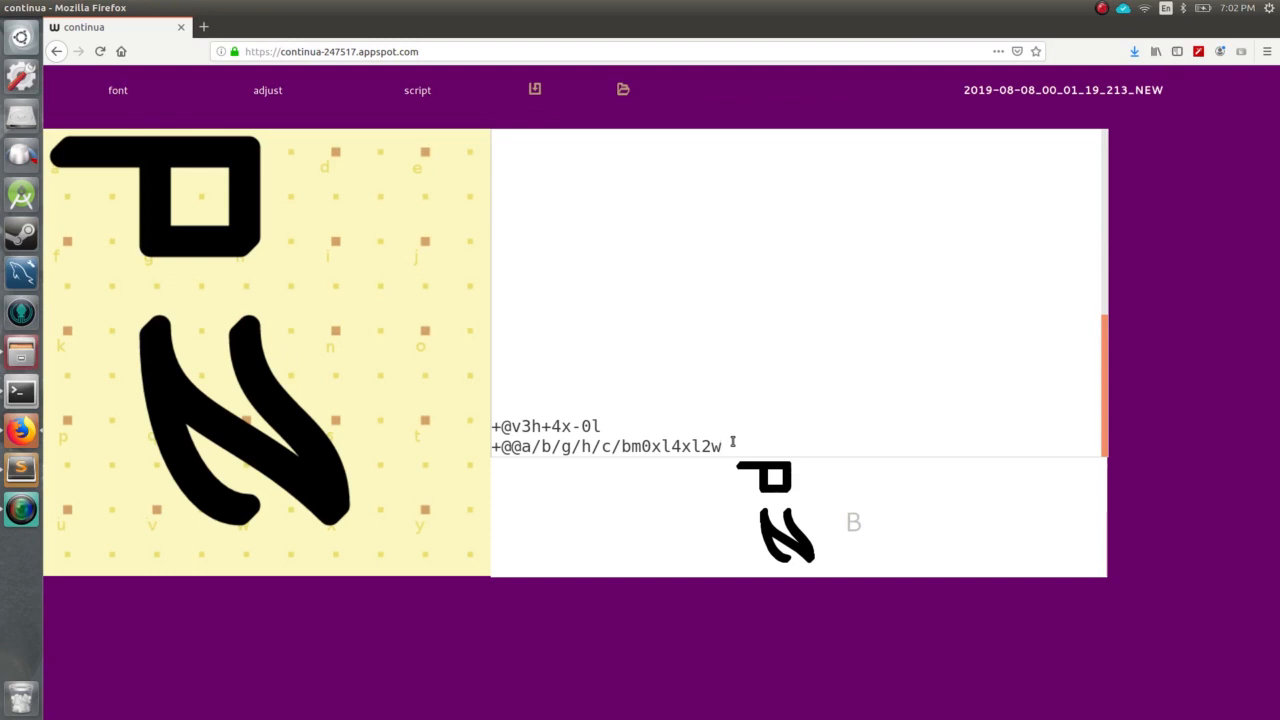
pyautogui.press('Left')
pyautogui.press('Left')
pyautogui.press('Left')
pyautogui.press('Left')
pyautogui.press('Left')
pyautogui.press('Left')
pyautogui.press('Left')
pyautogui.press('Left')
pyautogui.press('Left')
pyautogui.press('Left')
pyautogui.press('Left')
pyautogui.press('Left')
pyautogui.press('Left')
pyautogui.press('Left')
pyautogui.press('Left')
pyautogui.press('Left')
pyautogui.press('Left')
pyautogui.press('Right')
pyautogui.press('Right')
pyautogui.press('Right')
pyautogui.press('Right')
pyautogui.press('Right')
pyautogui.press('Right')
pyautogui.press('Right')
pyautogui.press('Right')
pyautogui.press('Right')
pyautogui.press('Right')
pyautogui.press('Right')
pyautogui.press('Right')
pyautogui.press('Right')
pyautogui.press('Right')
pyautogui.press('Right')
pyautogui.press('Right')
pyautogui.press('Right')
pyautogui.press('Return')
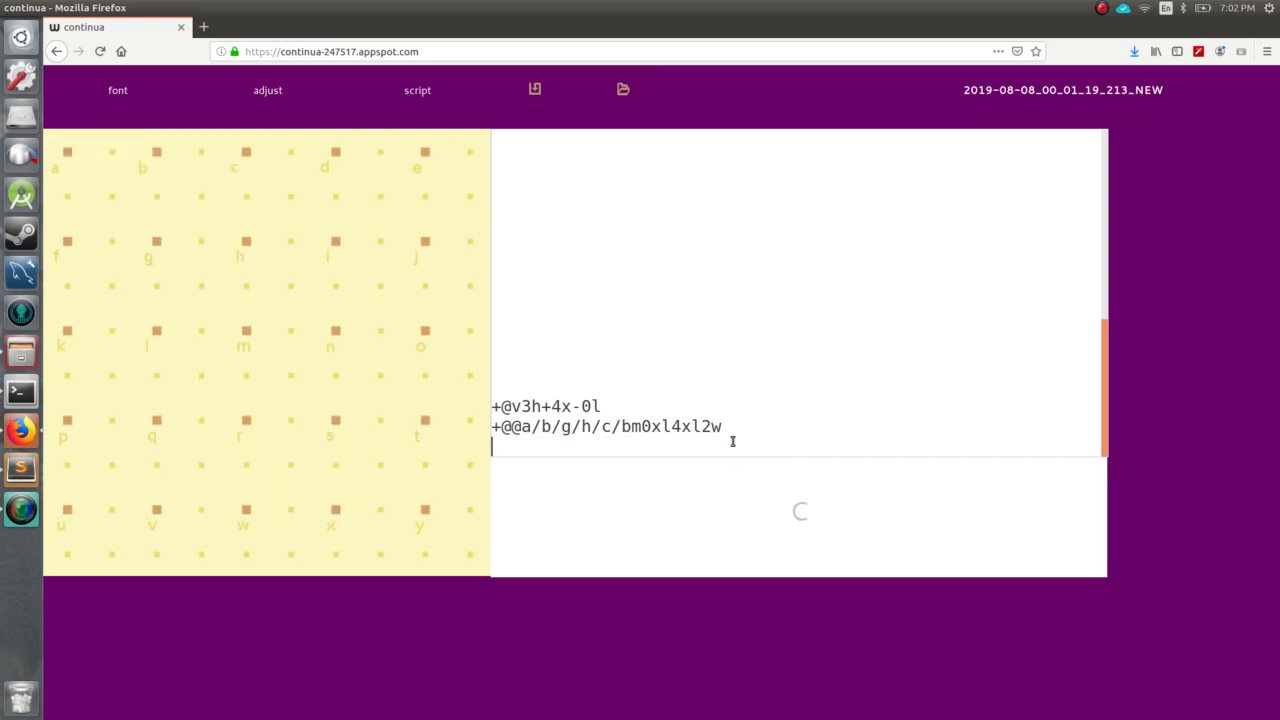
# Try the modifier * before the a in the B glyph definition while removing the @ signs in front of it
pyautogui.press('Up')
pyautogui.press('Right')
pyautogui.press('Right')
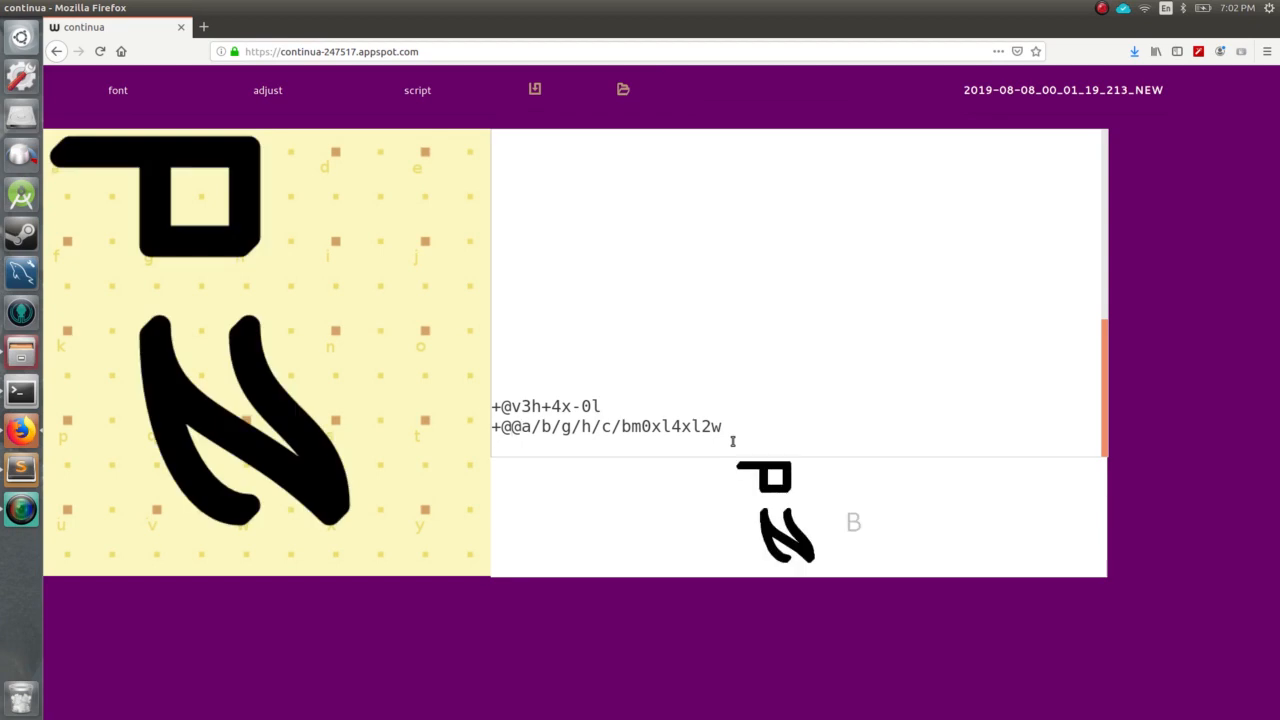
pyautogui.write('*')
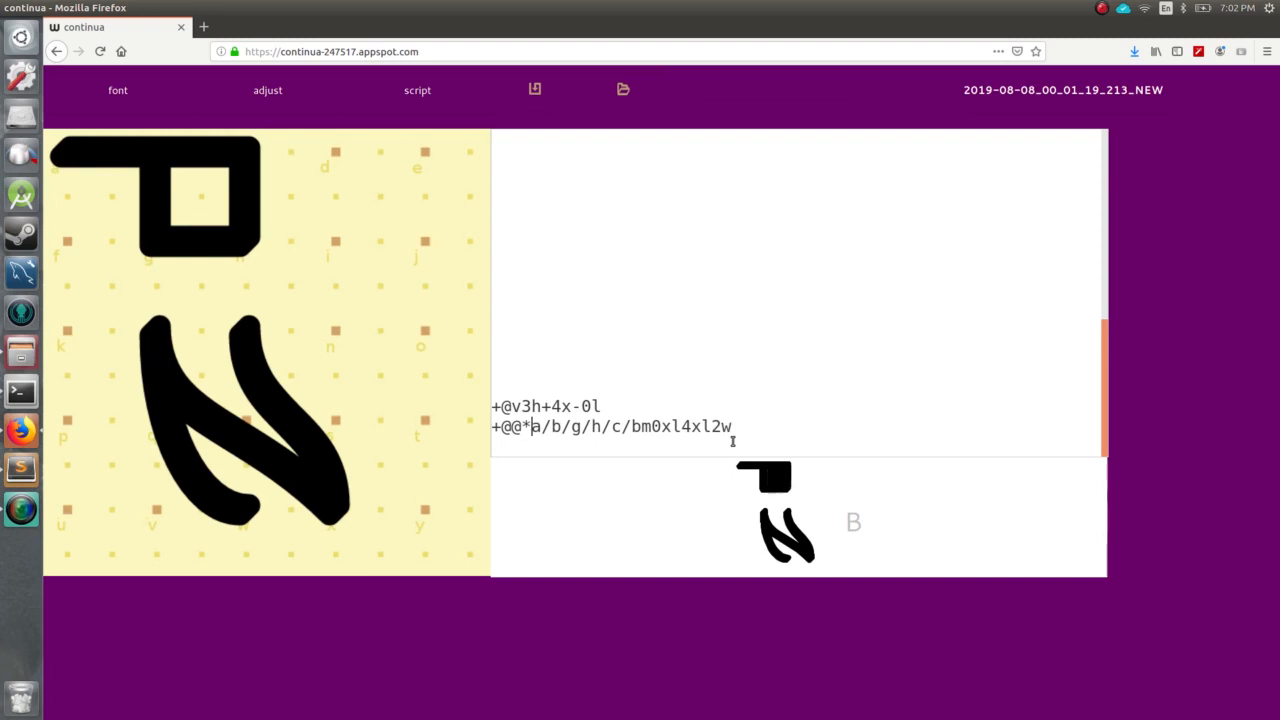
pyautogui.press('Left')
pyautogui.press('BackSpace')
pyautogui.press('BackSpace')
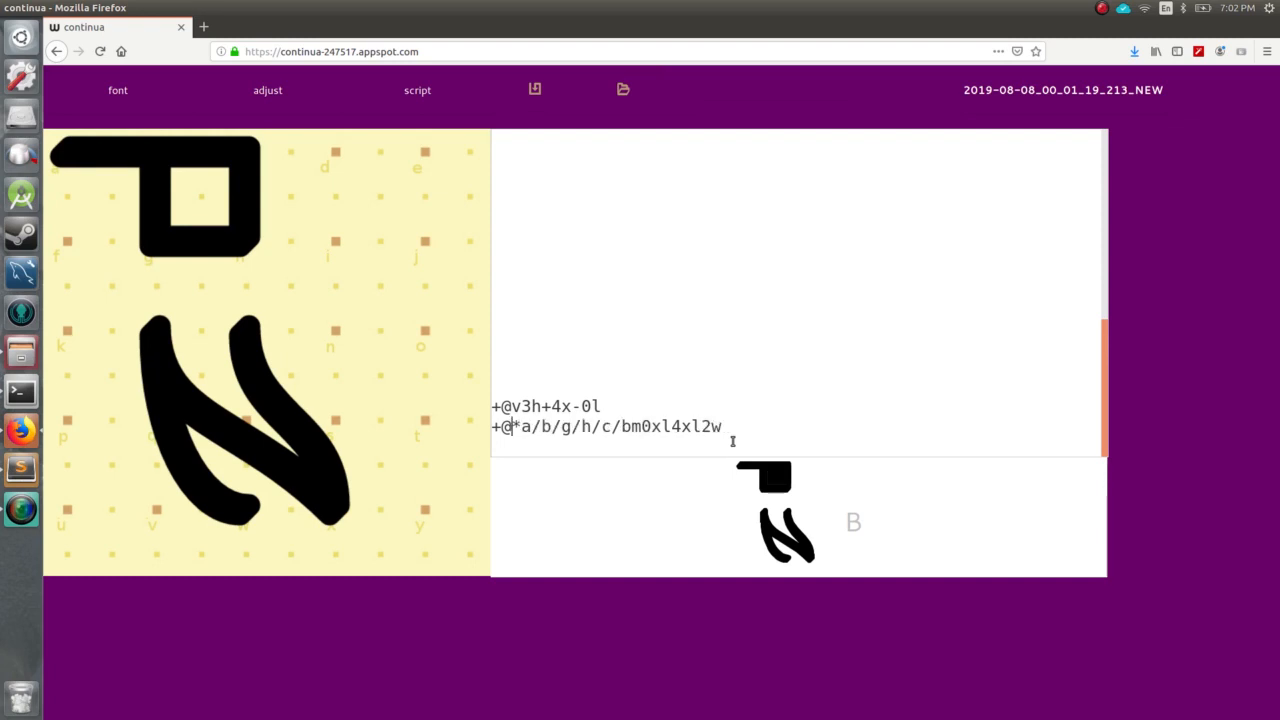
pyautogui.press('Left')
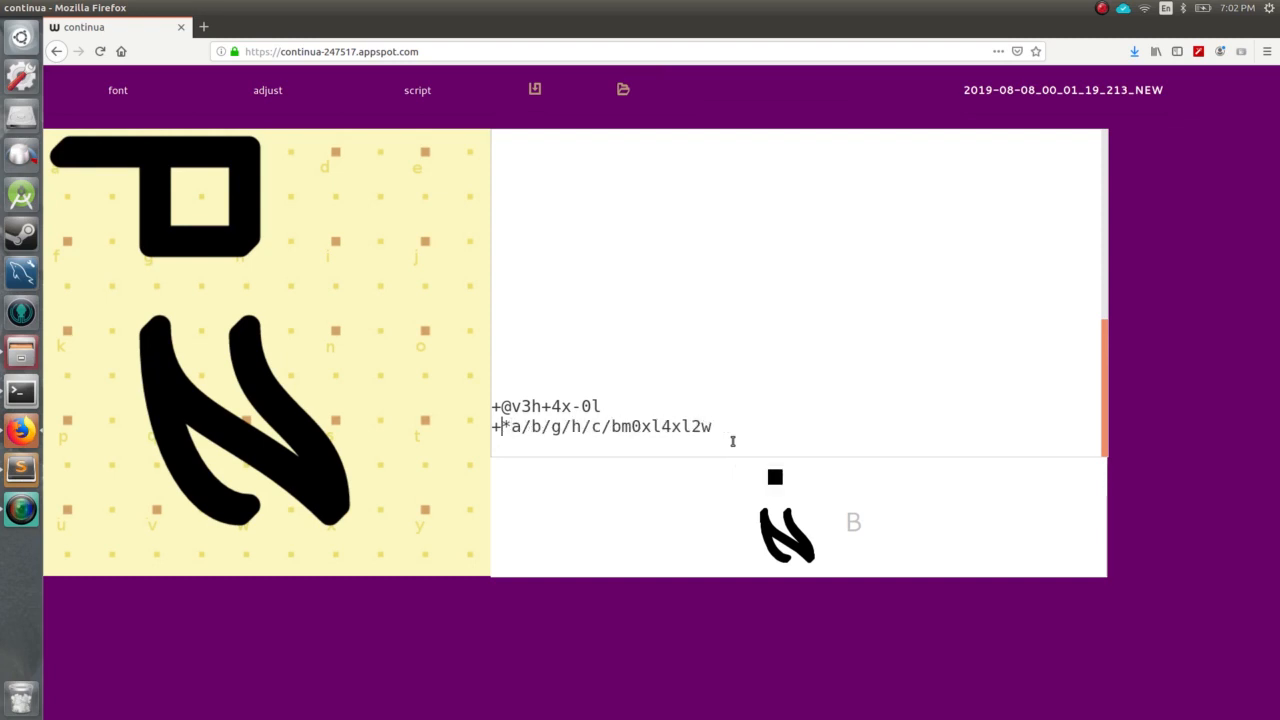
# Try further @ and * combinations at the start of the B glyph definition, ending with +@@a/b/g/h/c/bm0xl4xl2w
pyautogui.write('@')
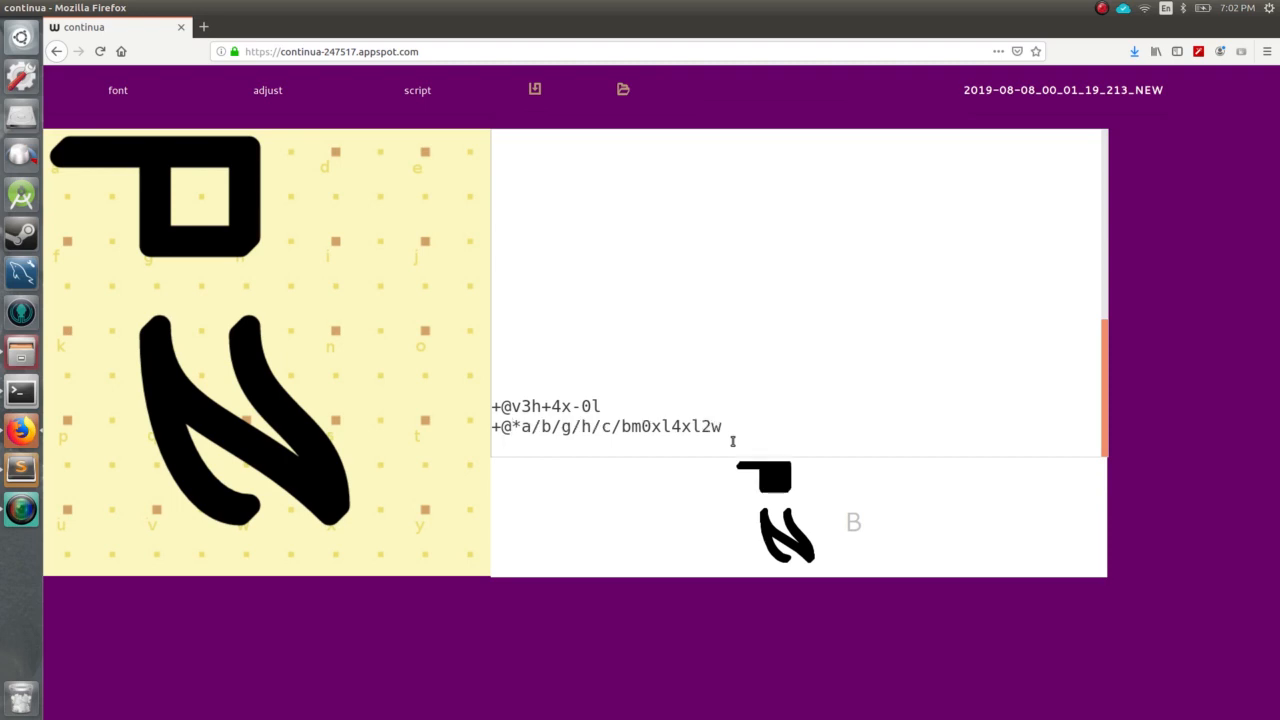
pyautogui.write('@')
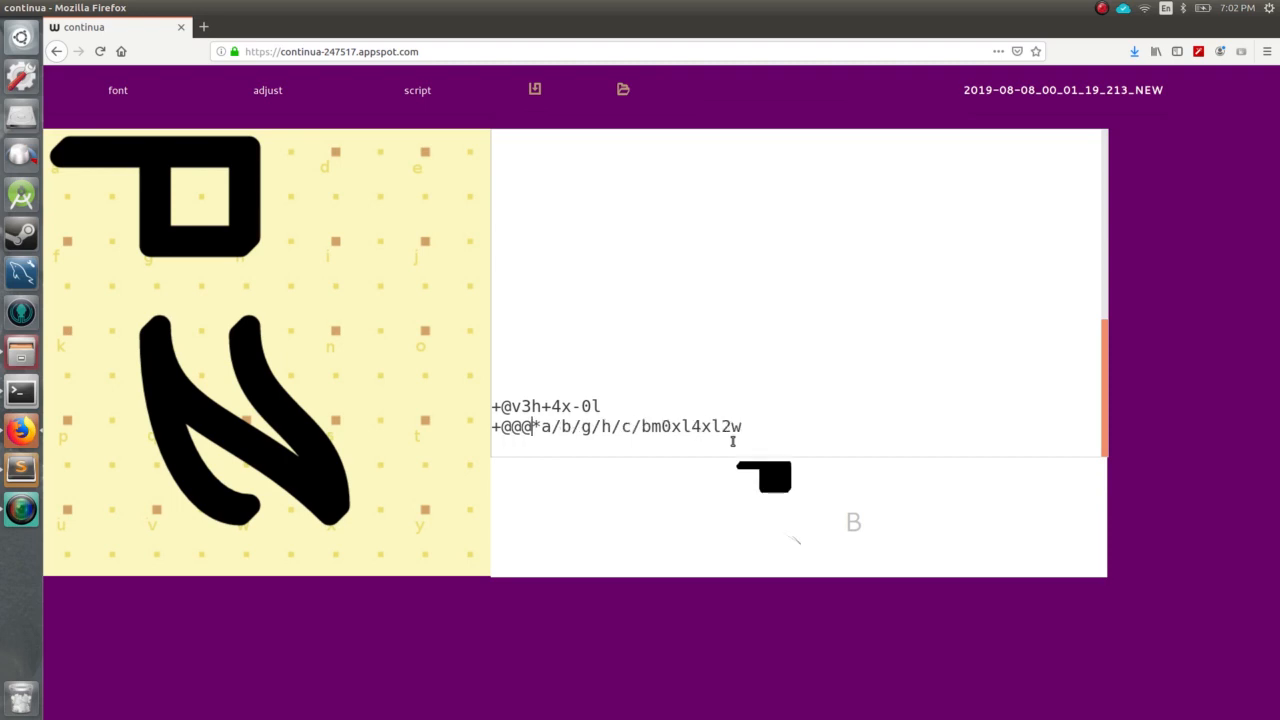
pyautogui.press('BackSpace')
pyautogui.press('Right')
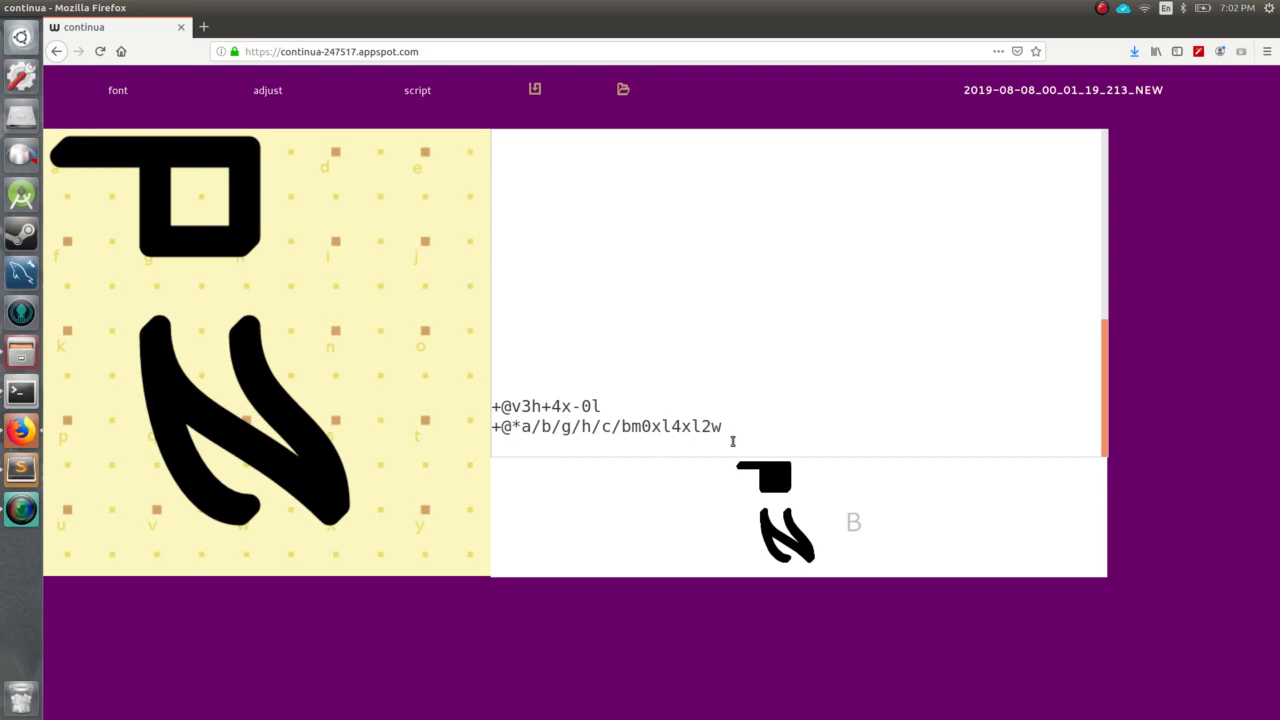
pyautogui.write('*')
pyautogui.press('BackSpace')
pyautogui.press('BackSpace')
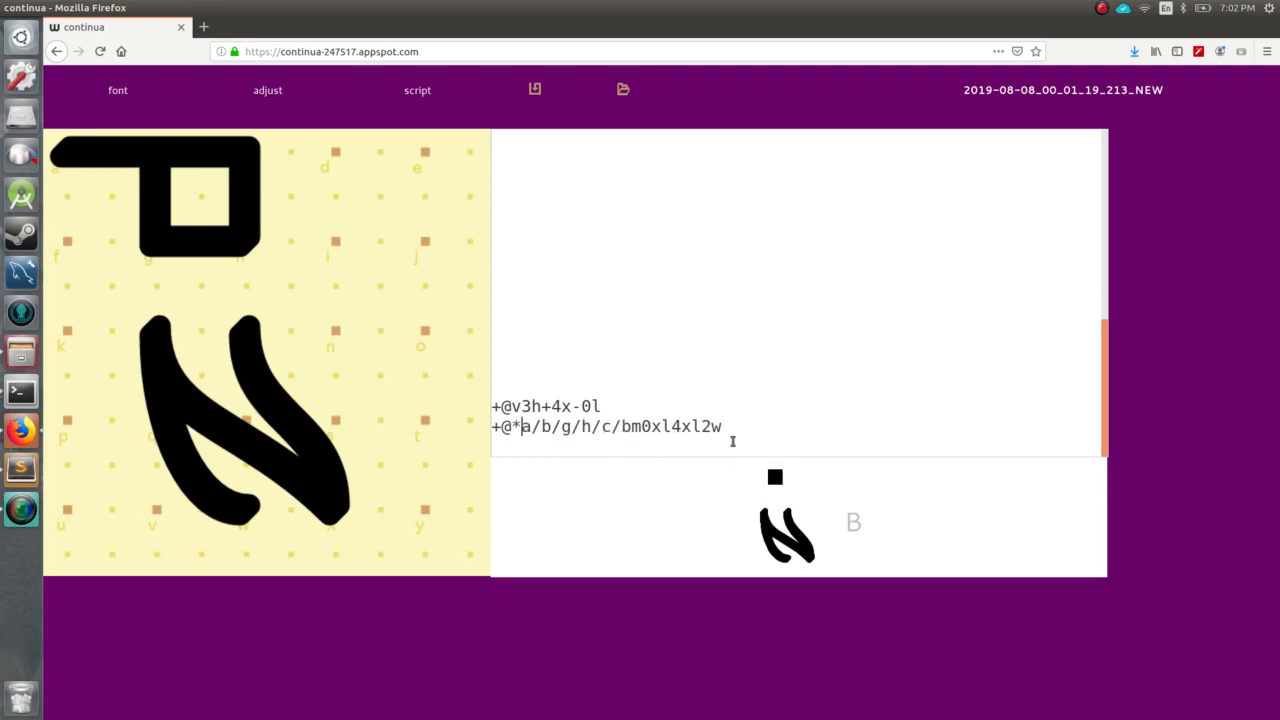
pyautogui.write('@')
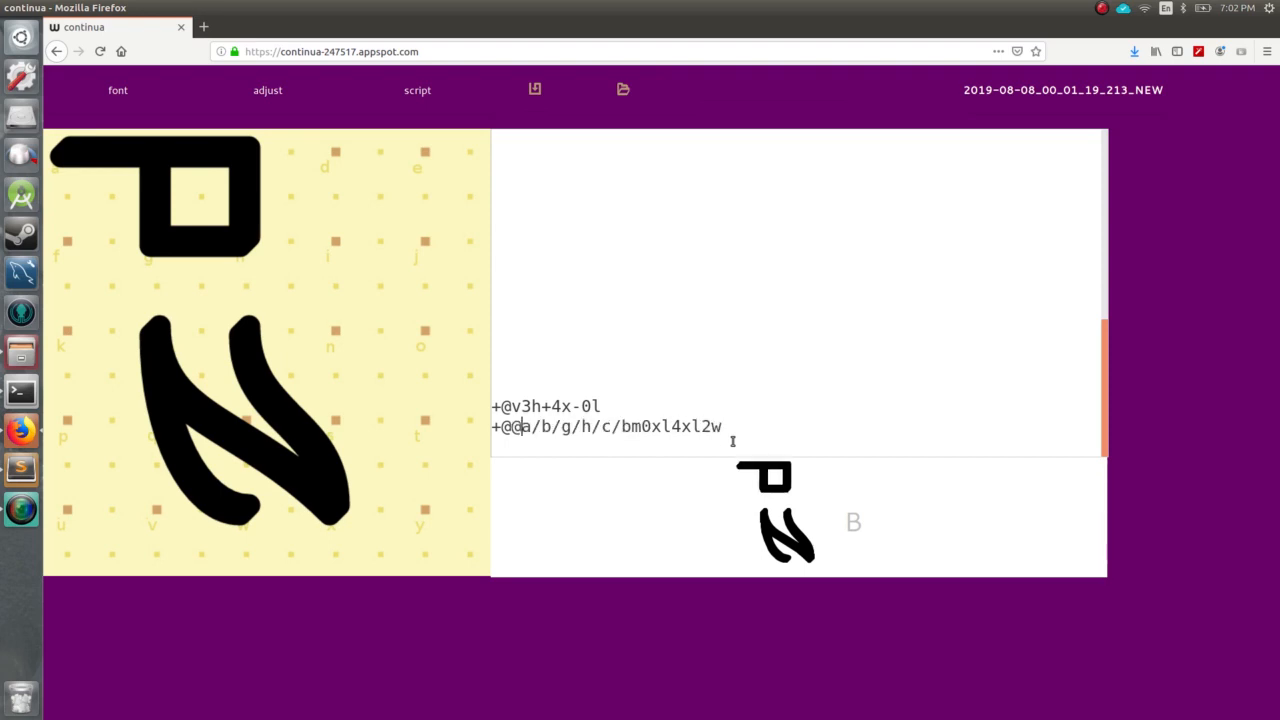
pyautogui.write('*')
pyautogui.press('BackSpace')
# Move up and down through the glyph definition lines to compare the previews of the neighbouring glyphs
pyautogui.press('Down')
pyautogui.press('Up')
pyautogui.press('Up')
pyautogui.press('Up')
pyautogui.press('Down')
pyautogui.press('Down')
pyautogui.press('Down')
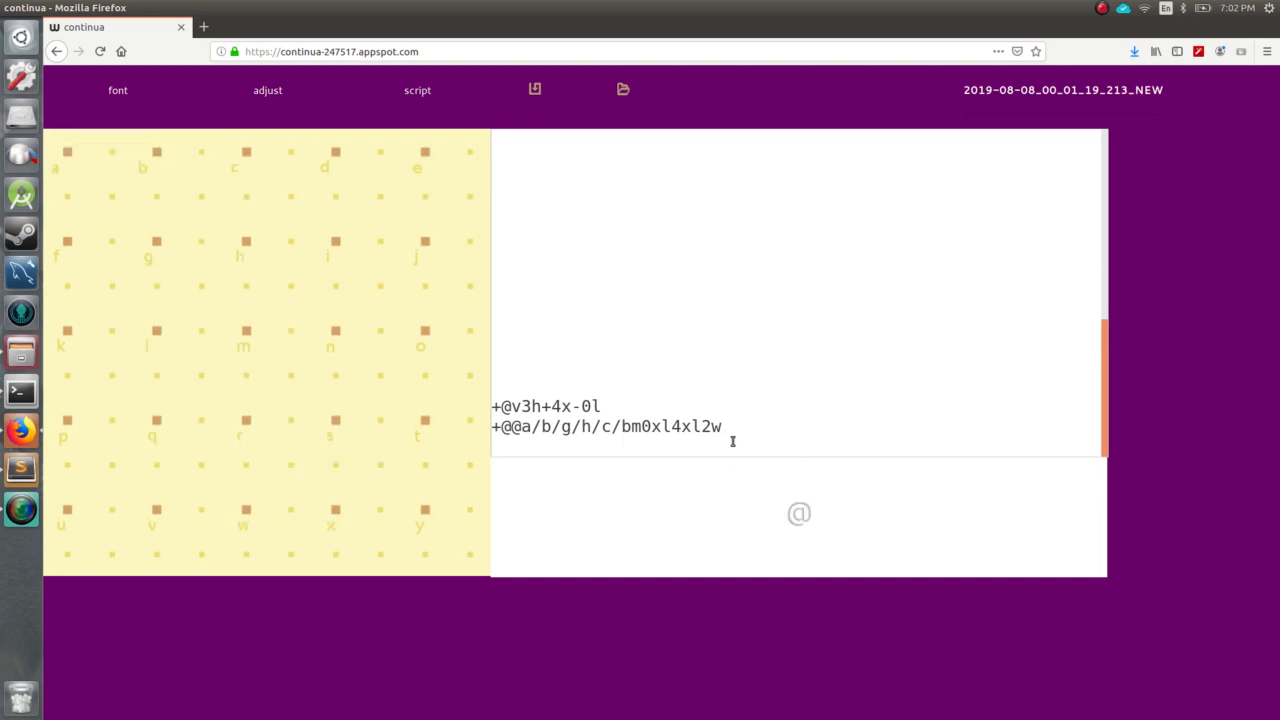
pyautogui.press('Up')
pyautogui.press('Up')
pyautogui.press('Up')
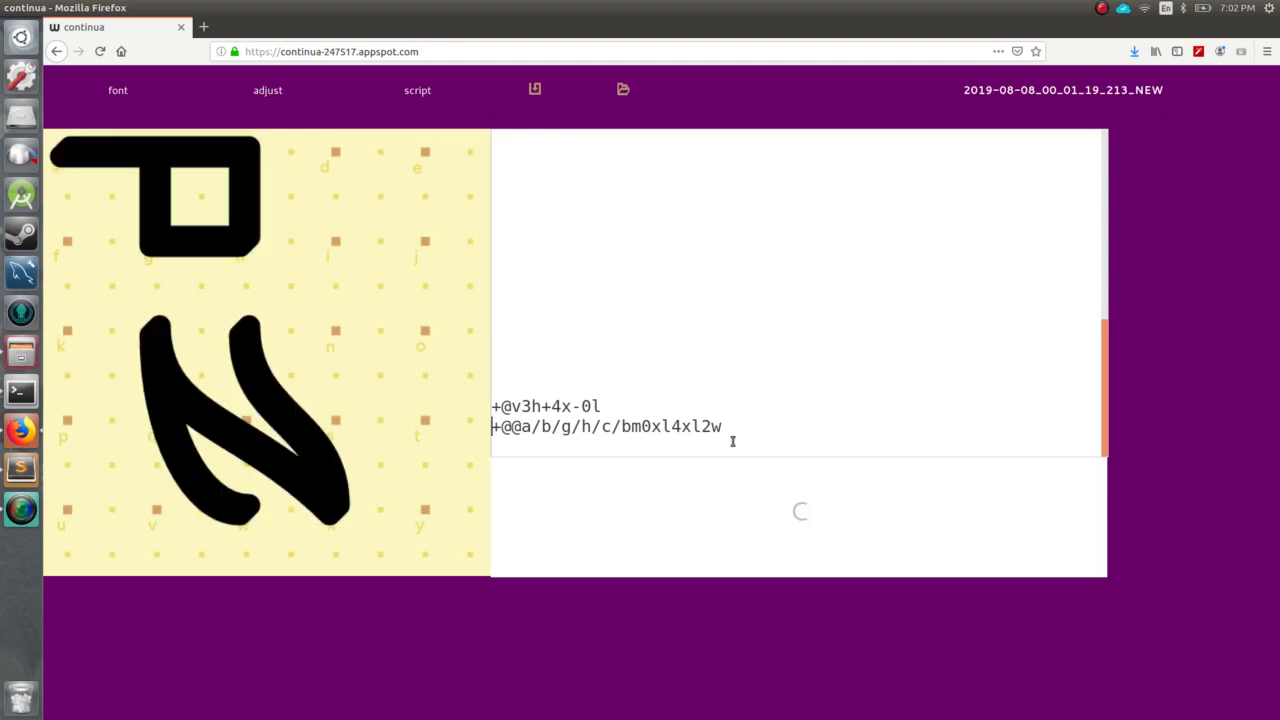
pyautogui.press('Down')
pyautogui.press('Down')
pyautogui.press('Down')
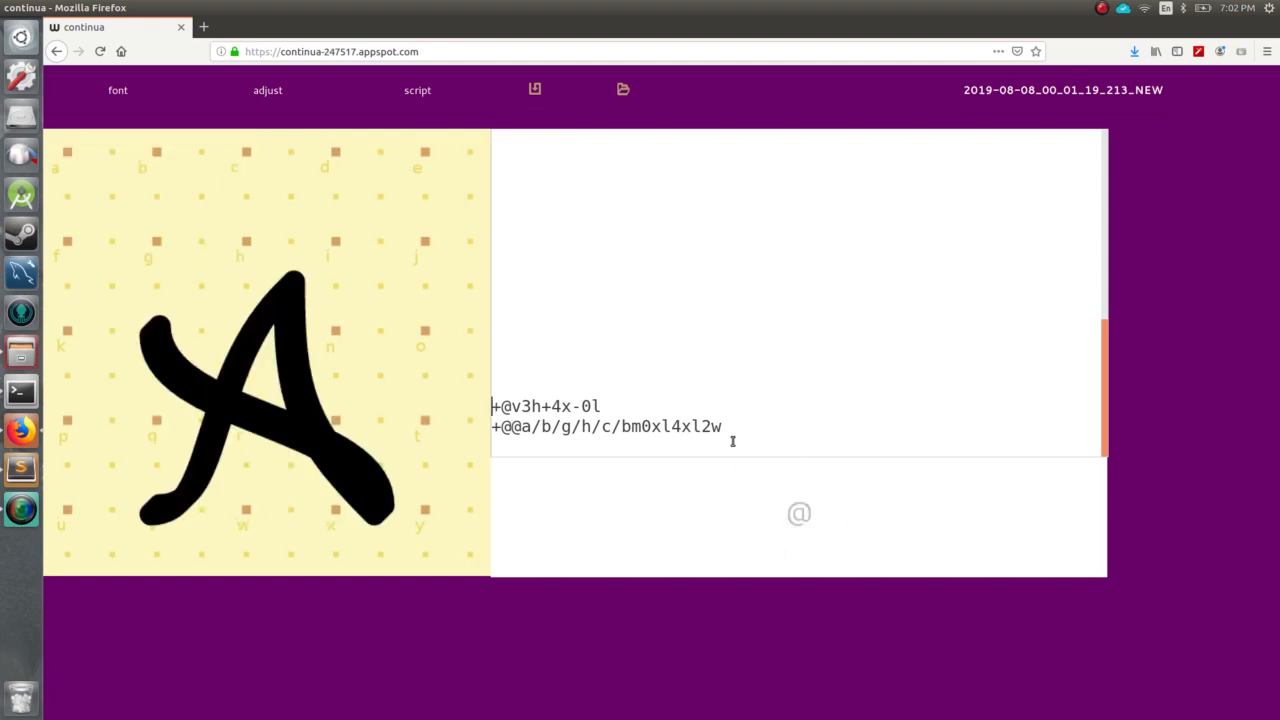
pyautogui.press('Up')
pyautogui.press('Up')
pyautogui.press('Up')
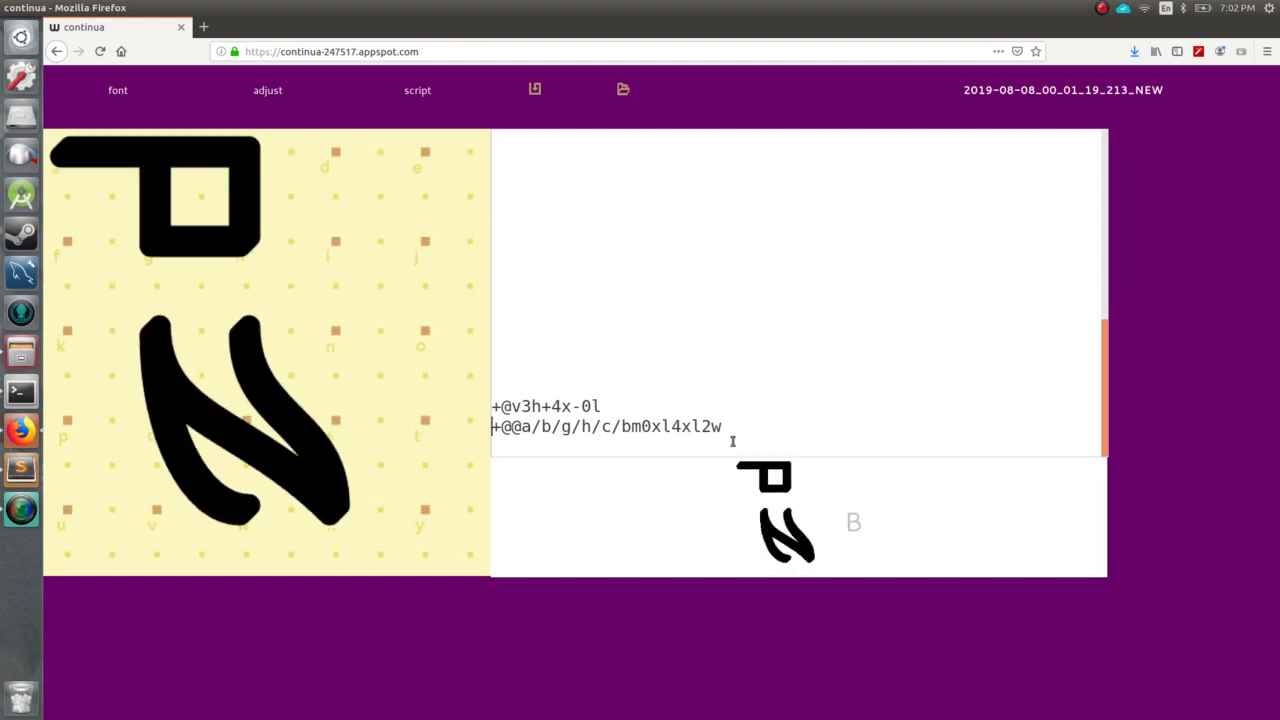
pyautogui.press('End')
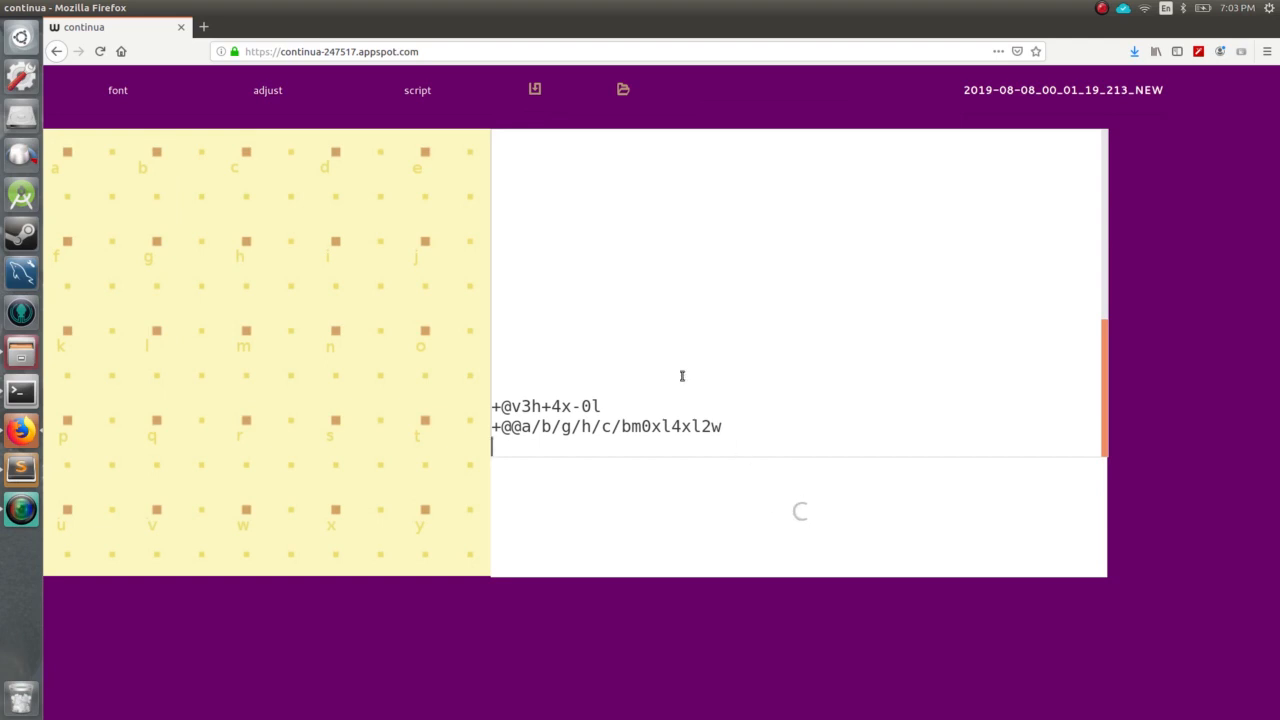
# On the script page, clear the entry ch,r from the grapheme map
pyautogui.click(427, 91)
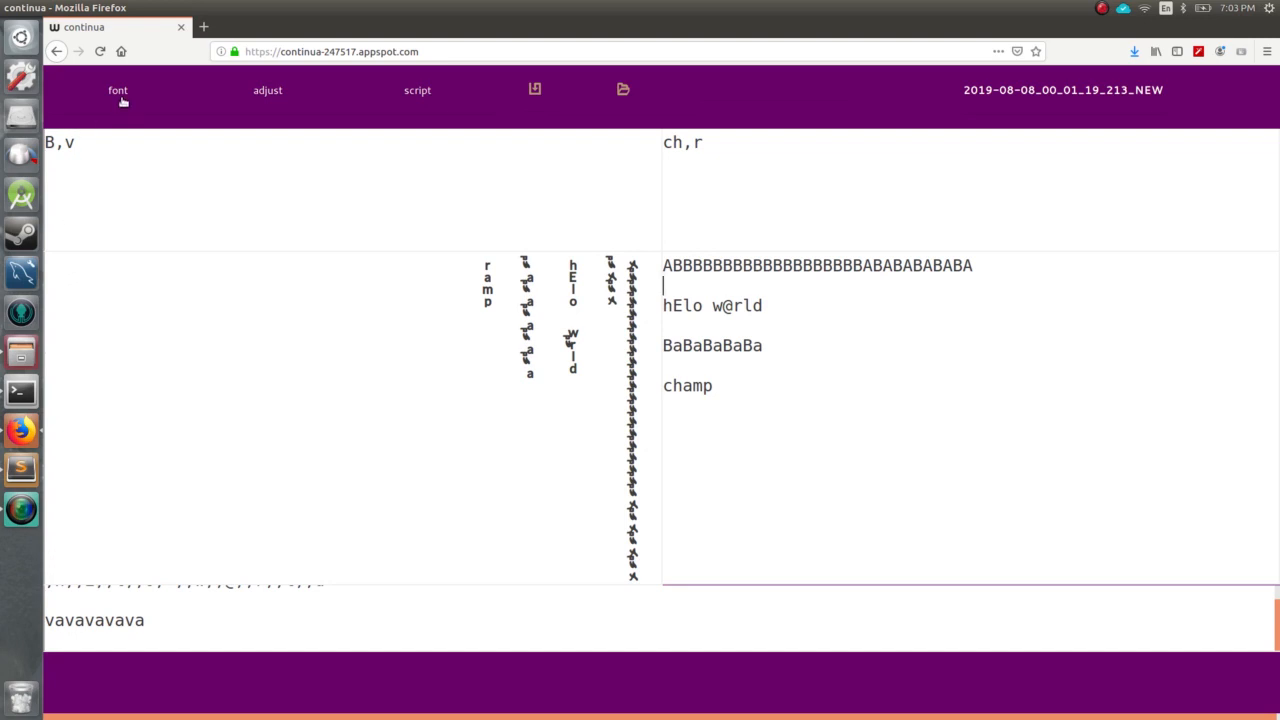
pyautogui.moveTo(722, 138); pyautogui.dragTo(651, 133)
pyautogui.press('BackSpace')
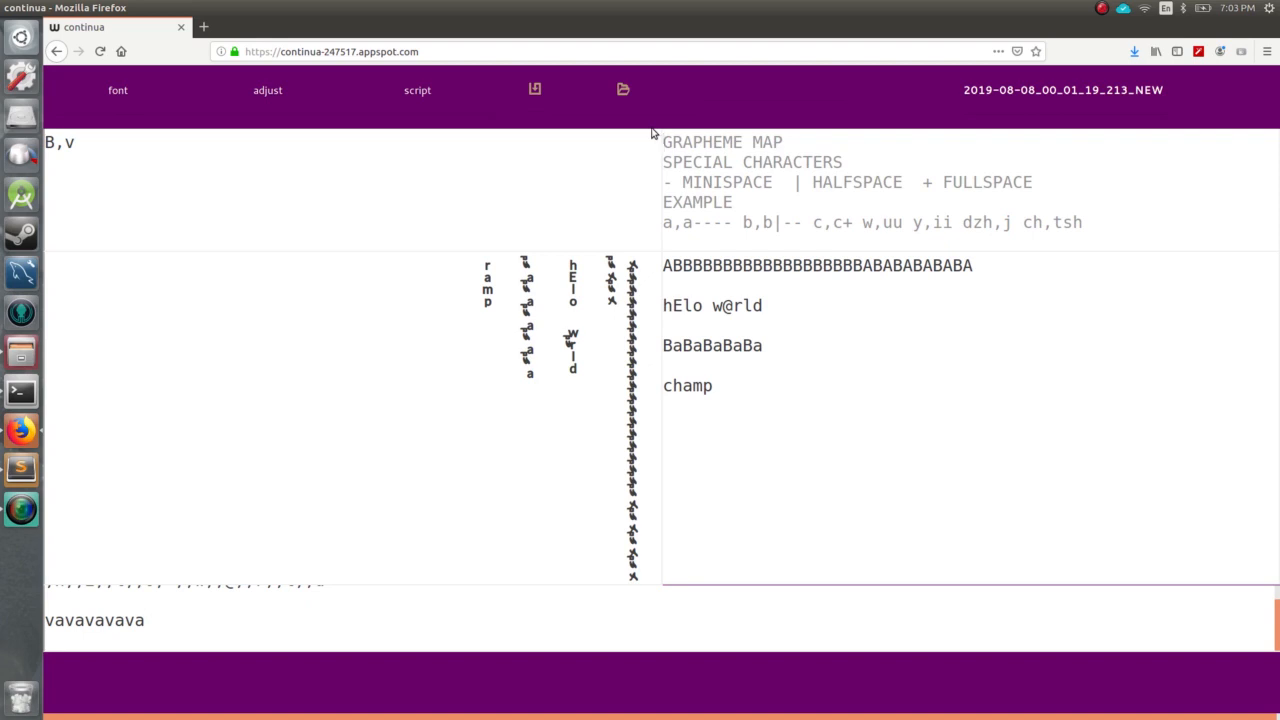
# Try the entry x,abc in the grapheme map and remove it again
pyautogui.write('x')
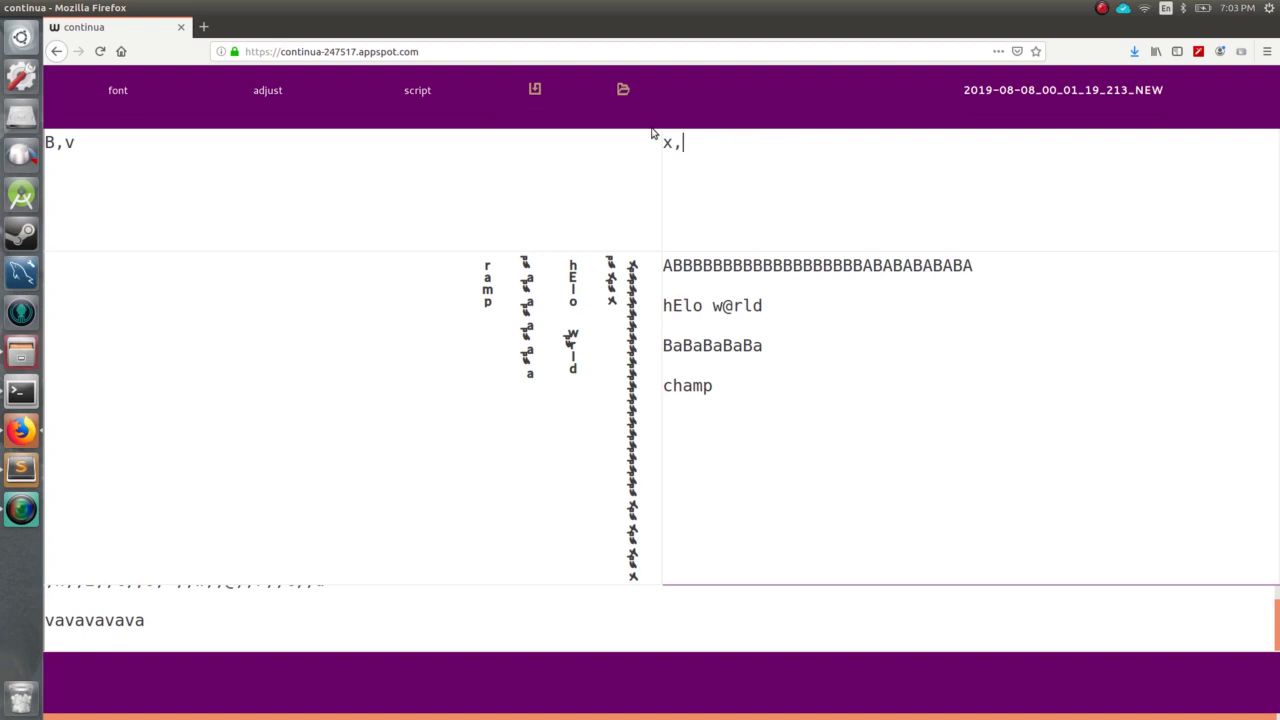
pyautogui.write(',abc')
pyautogui.press('BackSpace')
pyautogui.press('BackSpace')
pyautogui.press('BackSpace')
pyautogui.press('BackSpace')
pyautogui.press('BackSpace')
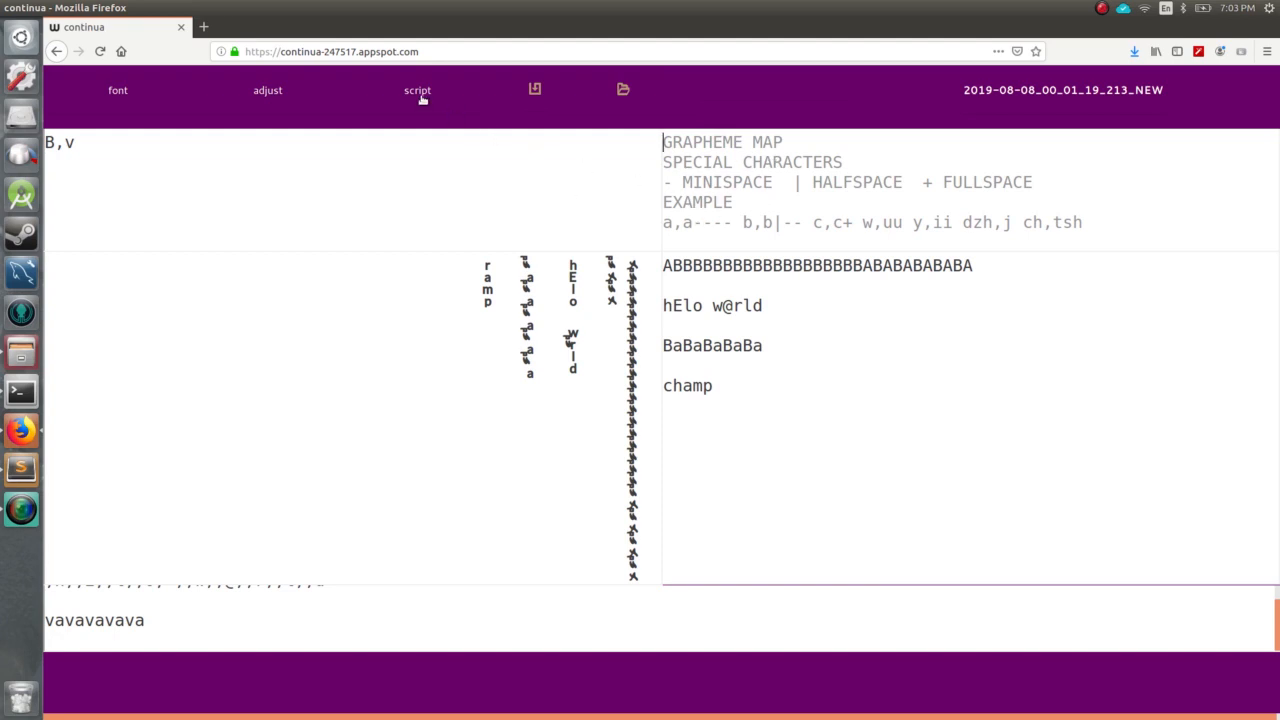
pyautogui.click(258, 92)
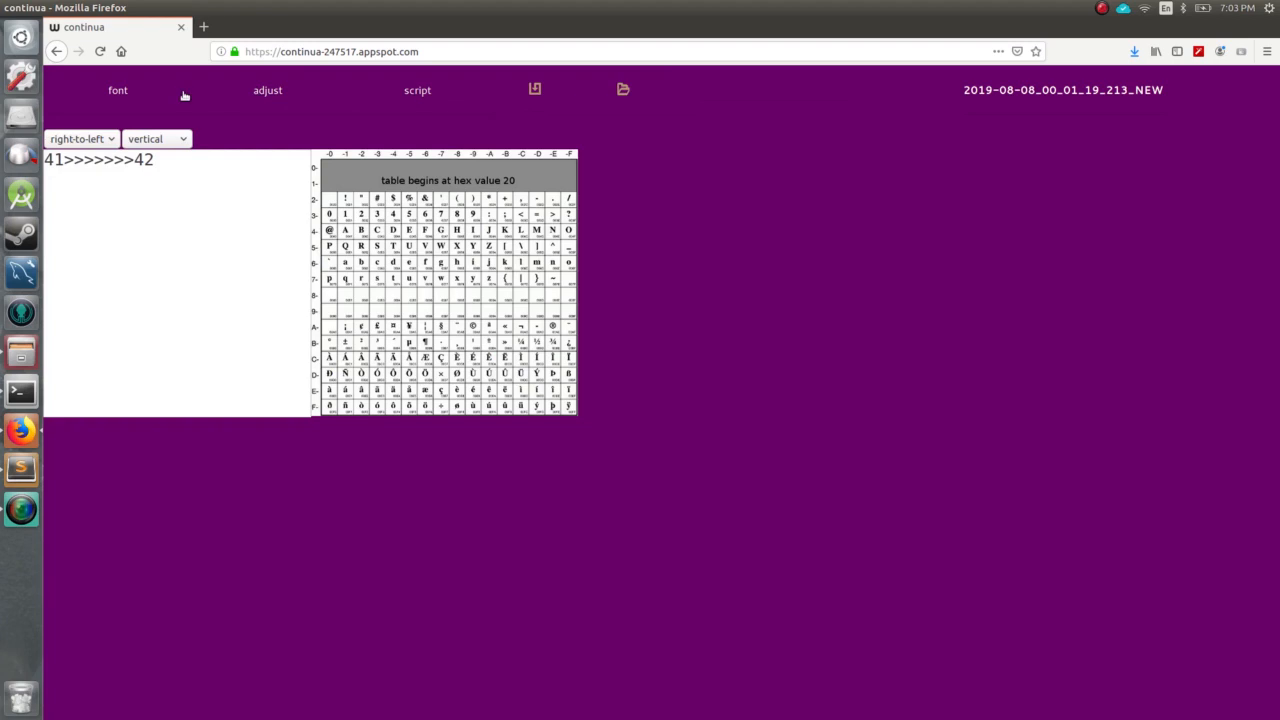
pyautogui.click(119, 93)
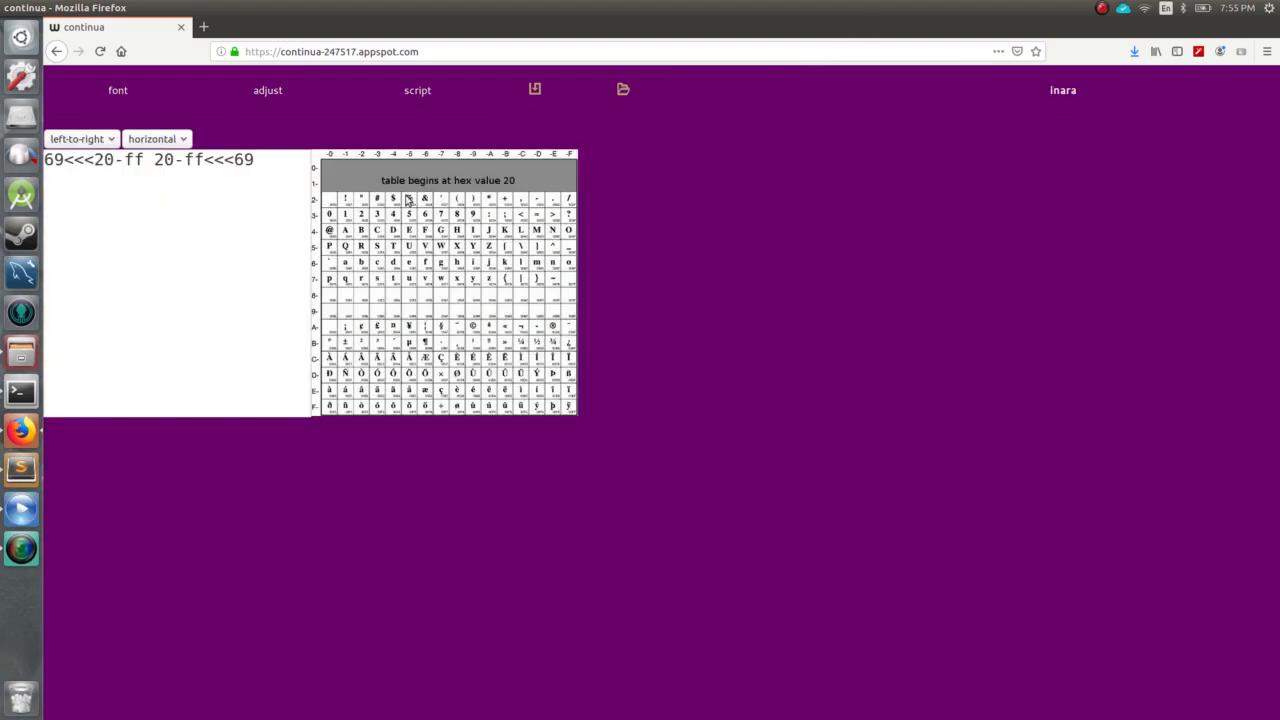
# On the adjust page of the inara script, highlight the 20-ff range in the first rule, forwards and backwards
pyautogui.click(121, 163)
pyautogui.press('Left')
pyautogui.press('Left')
pyautogui.hotkey('shift', 'Right')
pyautogui.hotkey('shift', 'Right')
pyautogui.hotkey('shift', 'Right')
pyautogui.hotkey('shift', 'Right')
pyautogui.hotkey('shift', 'Right')
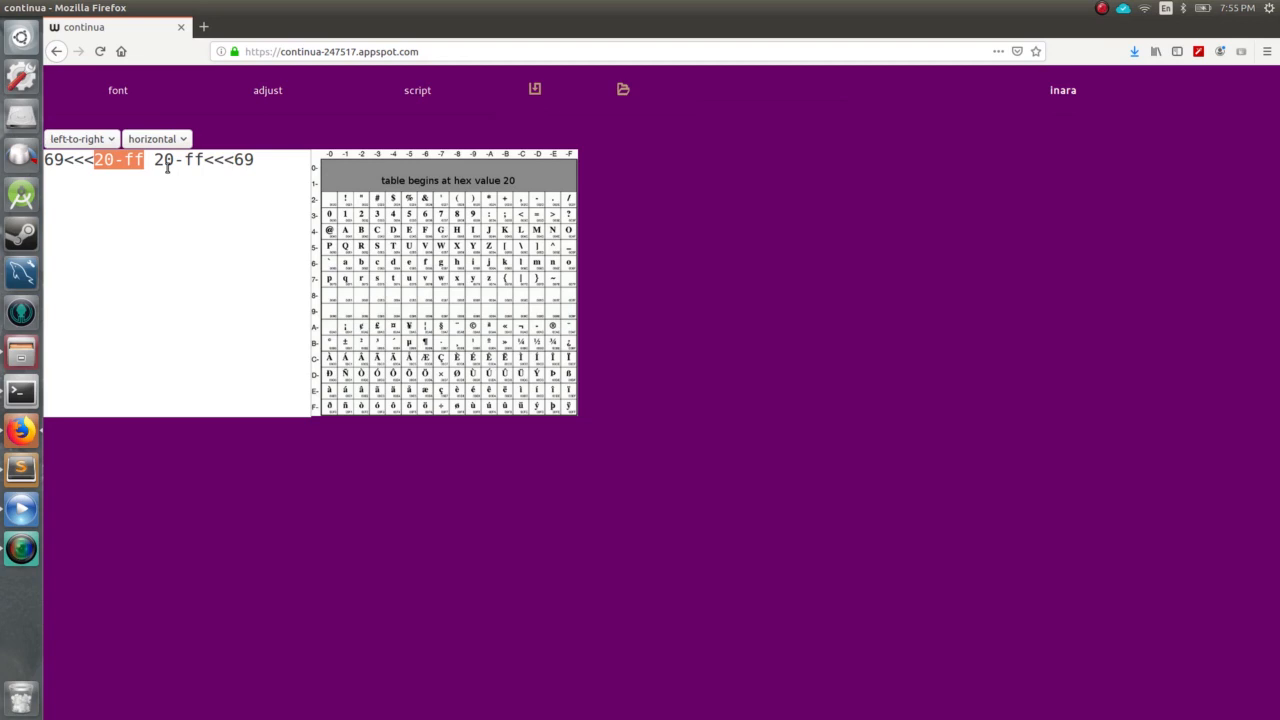
pyautogui.press('Left')
pyautogui.press('Left')
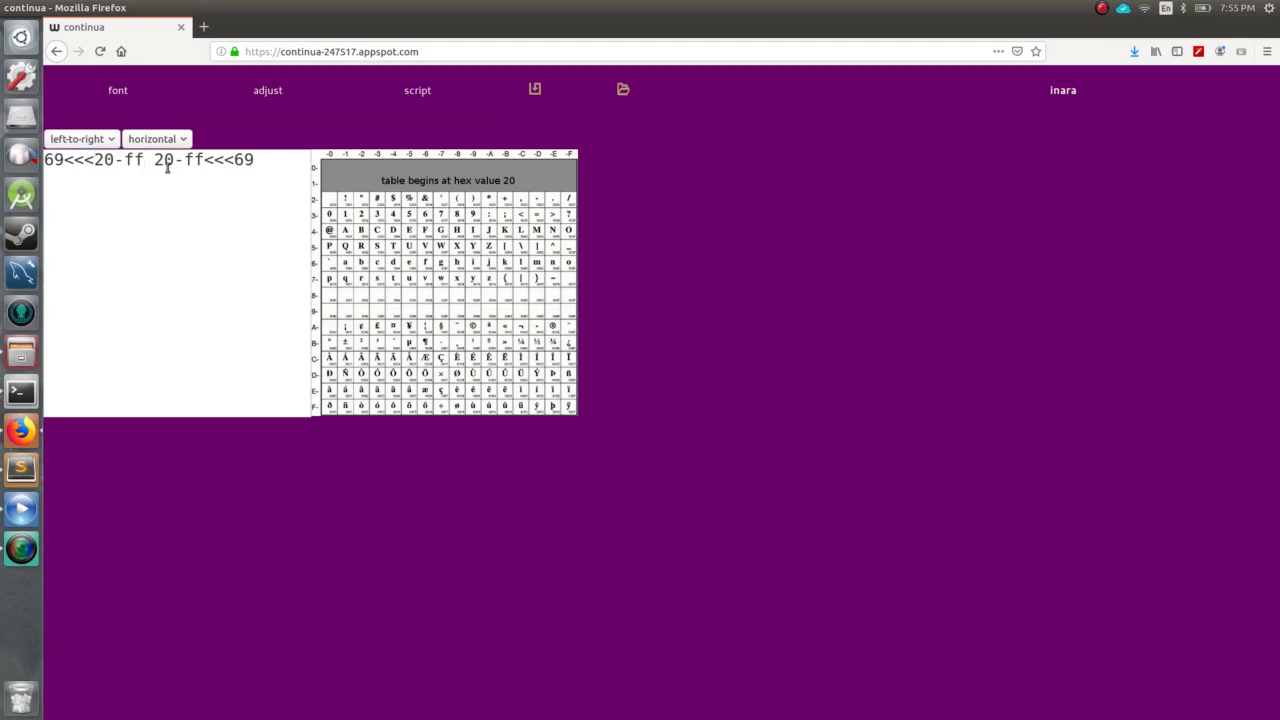
pyautogui.press('Right')
pyautogui.hotkey('shift', 'Left')
pyautogui.hotkey('shift', 'Left')
pyautogui.hotkey('shift', 'Left')
pyautogui.hotkey('shift', 'Left')
pyautogui.hotkey('shift', 'Left')
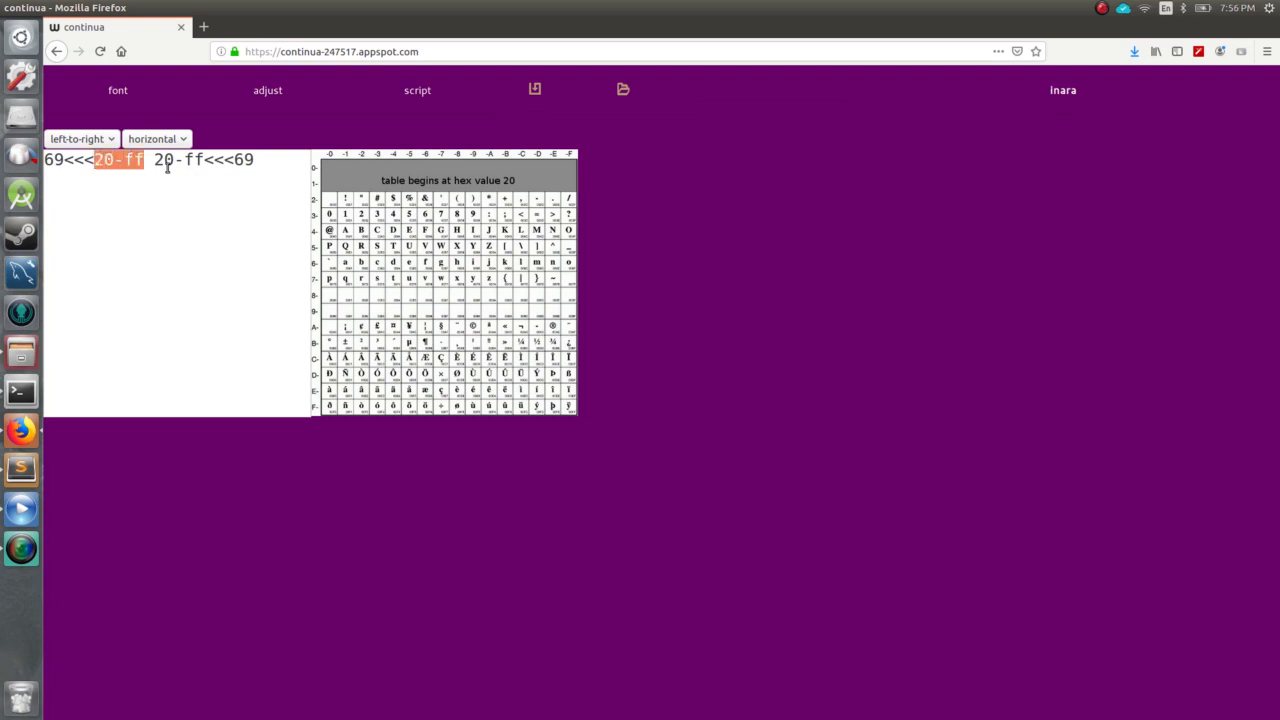
pyautogui.press('Left')
pyautogui.press('Left')
pyautogui.press('Left')
pyautogui.press('Left')
pyautogui.press('Left')
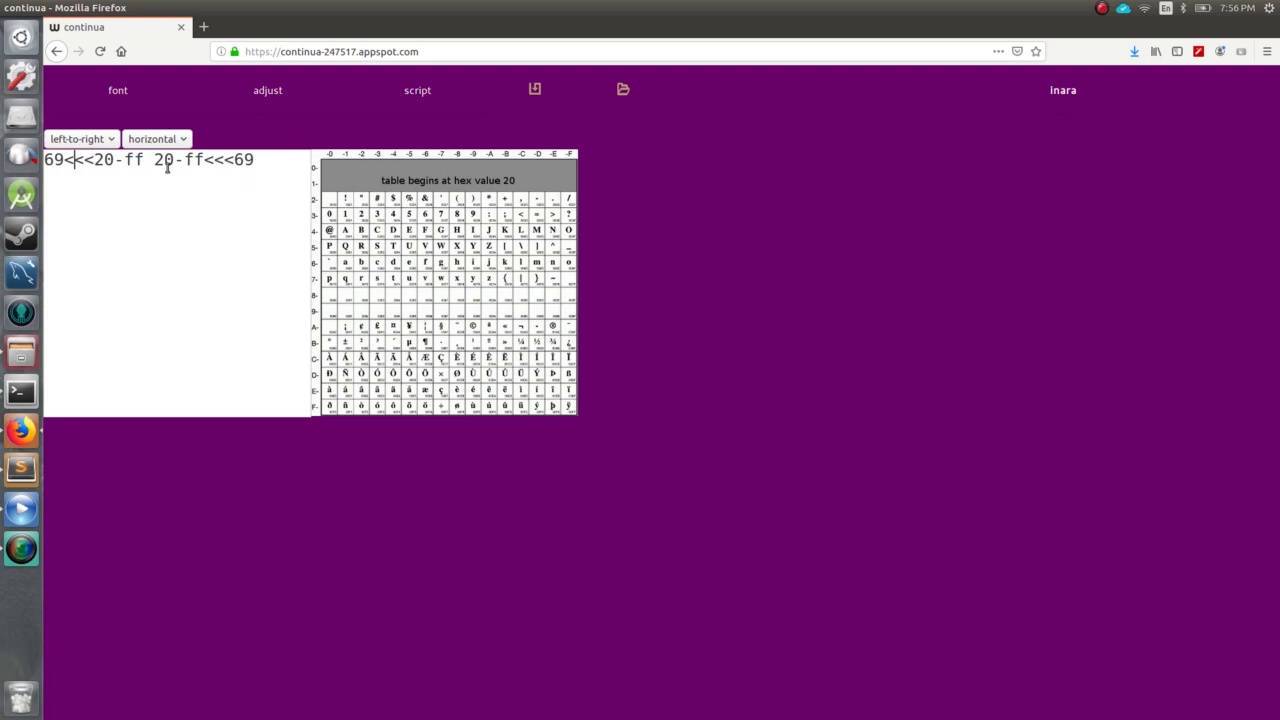
# Highlight the < signs and the 20-ff range of the first rule, and the 20-ff range of the second rule
pyautogui.hotkey('shift', 'Right')
pyautogui.hotkey('shift', 'Right')
pyautogui.press('Right')
pyautogui.press('Right')
pyautogui.press('Right')
pyautogui.hotkey('shift', 'Right')
pyautogui.hotkey('shift', 'Right')
pyautogui.hotkey('shift', 'Right')
pyautogui.hotkey('shift', 'Right')
pyautogui.hotkey('shift', 'Right')
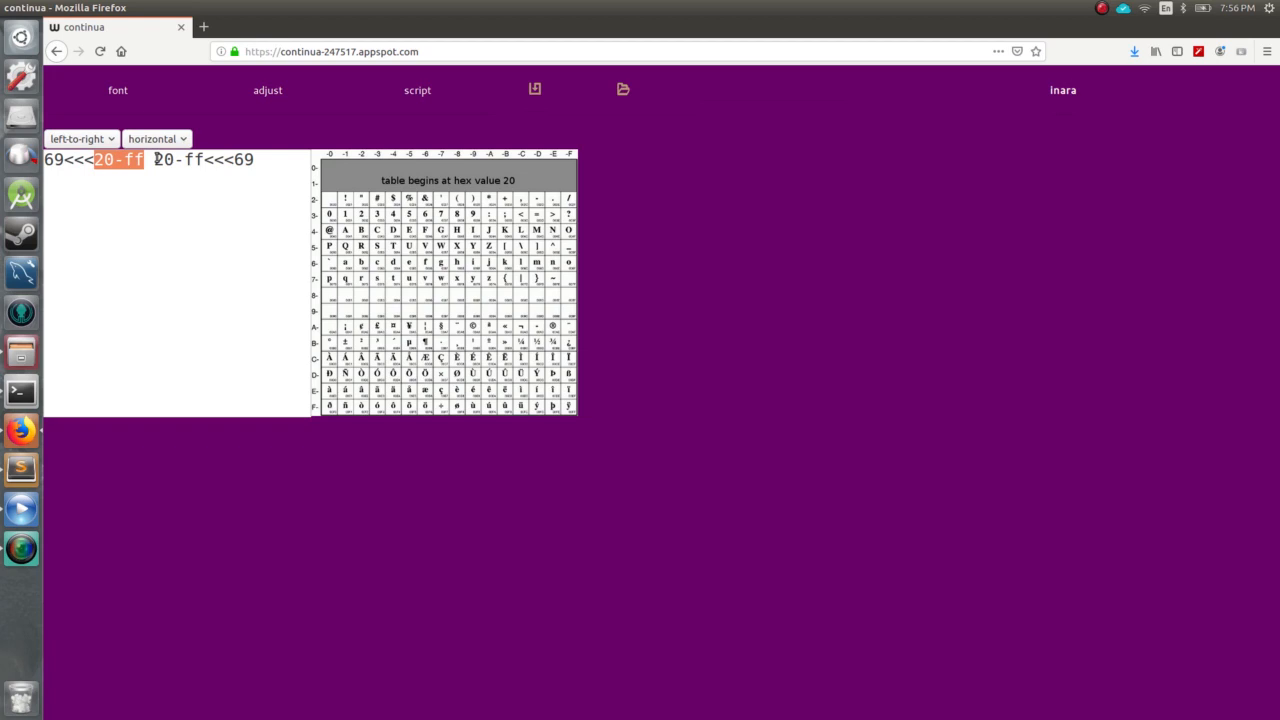
pyautogui.click(157, 159)
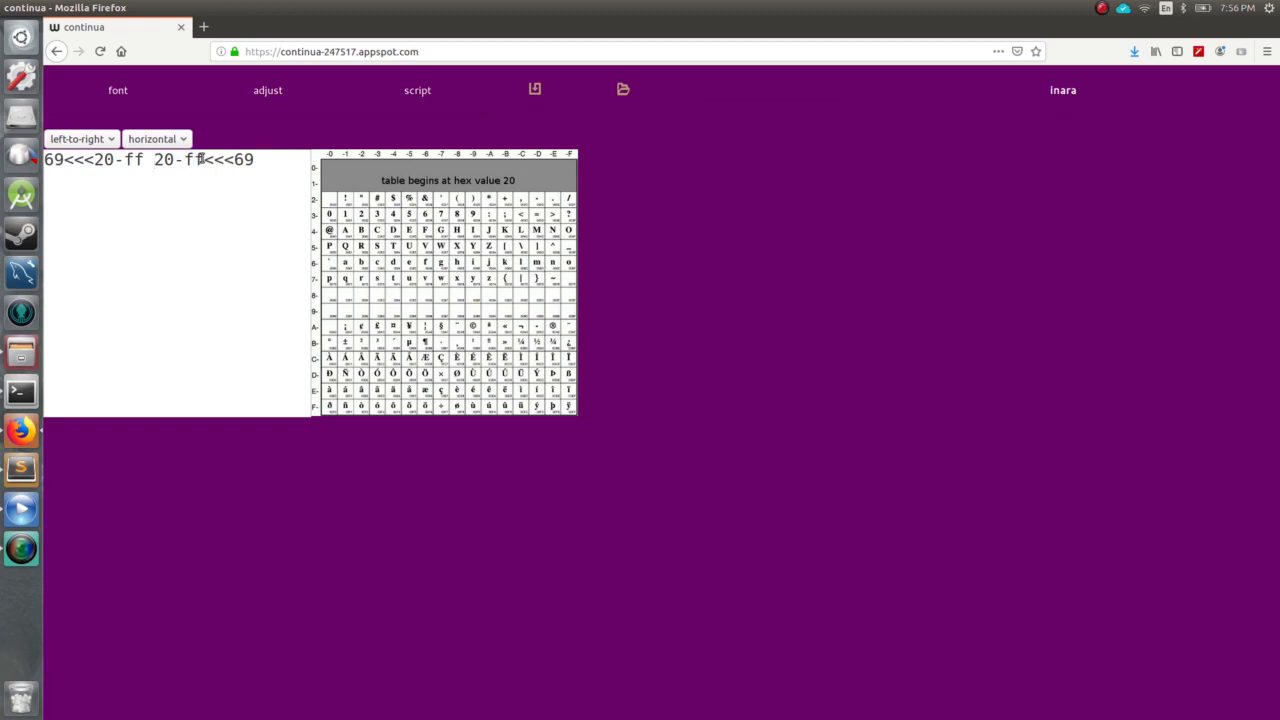
pyautogui.moveTo(203, 159); pyautogui.dragTo(159, 157)
pyautogui.click(184, 160)
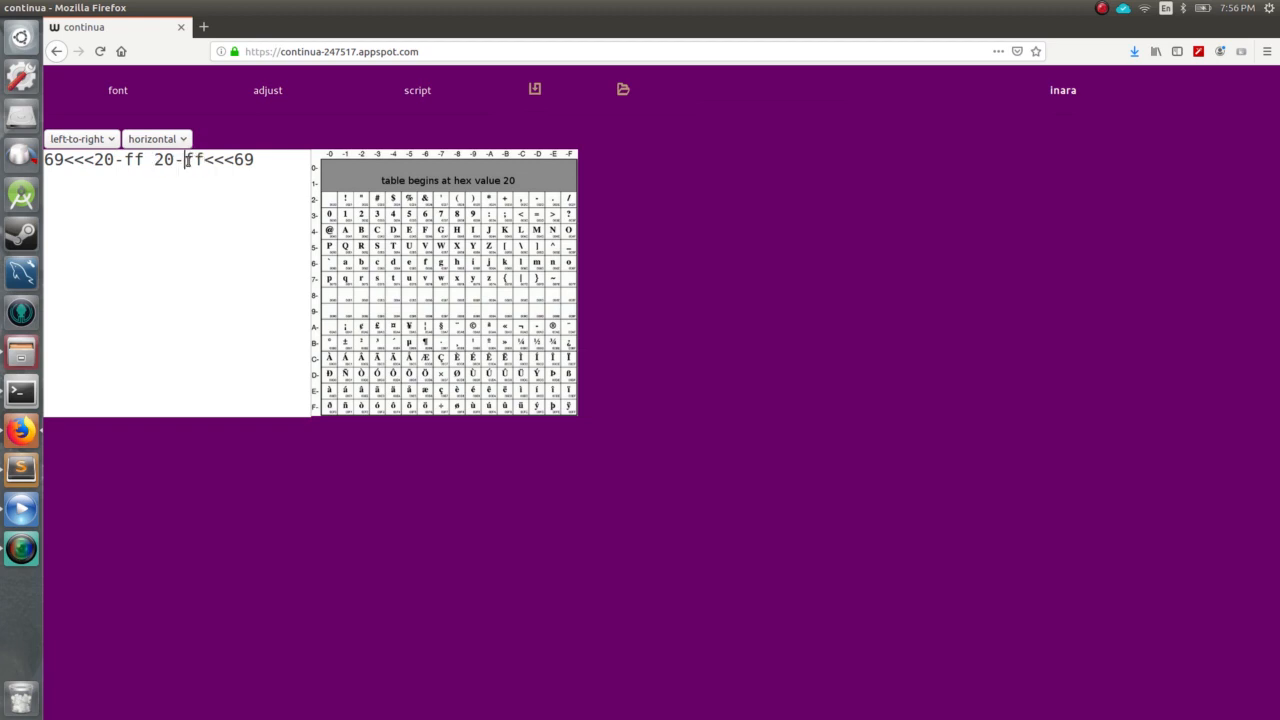
# On the script page, try the spacing characters +|- after the T of TOUDAY and remove them again
pyautogui.click(415, 91)
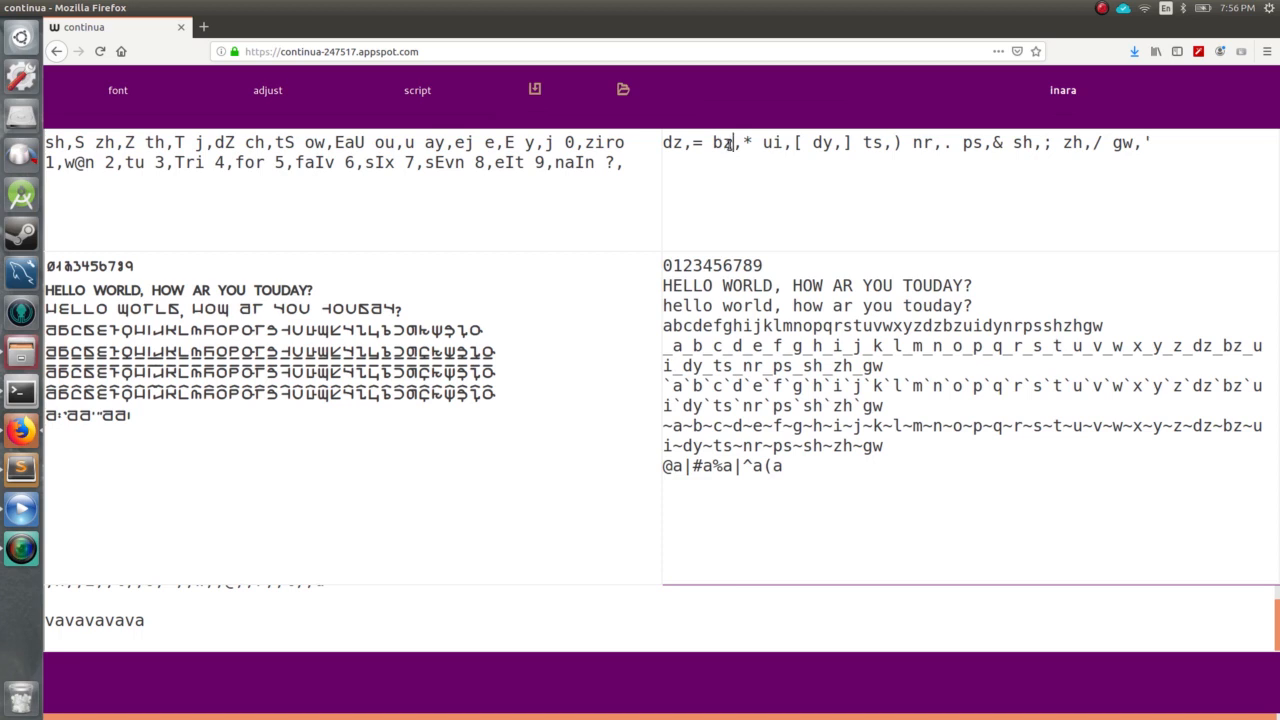
pyautogui.click(982, 284)
pyautogui.press('Left')
pyautogui.write('+')
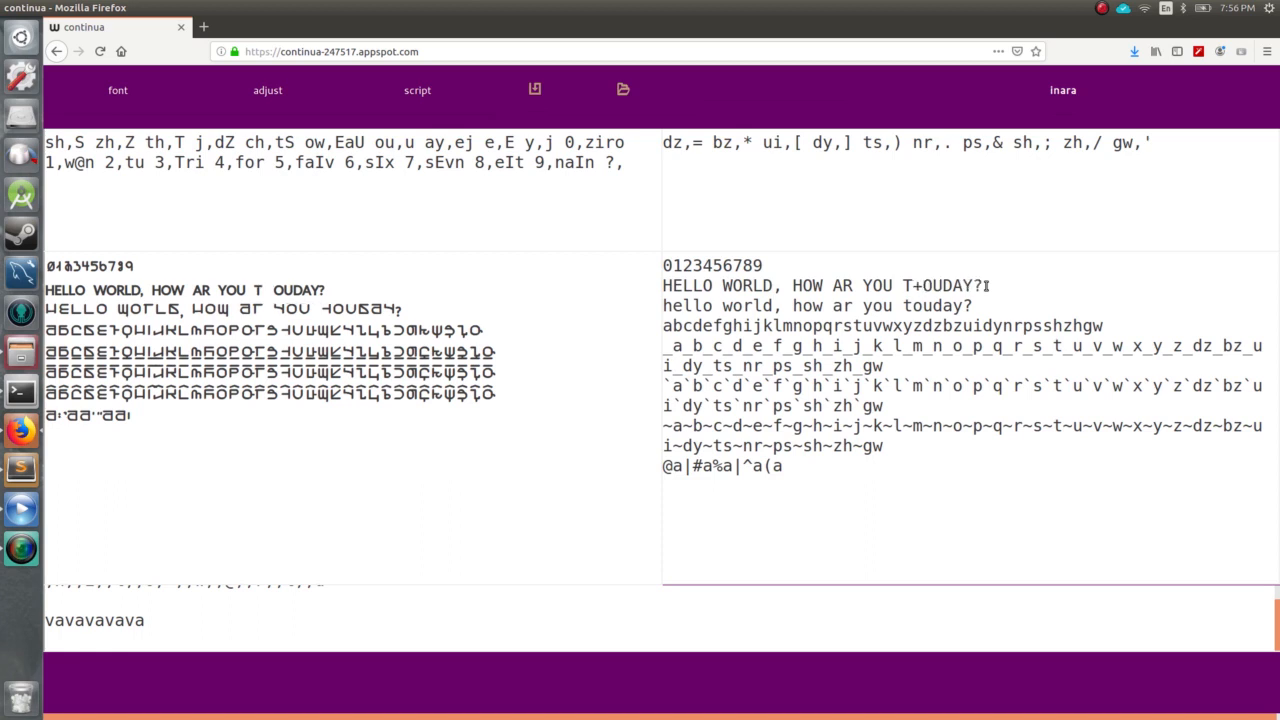
pyautogui.write('|-')
pyautogui.press('BackSpace')
pyautogui.press('BackSpace')
pyautogui.press('BackSpace')
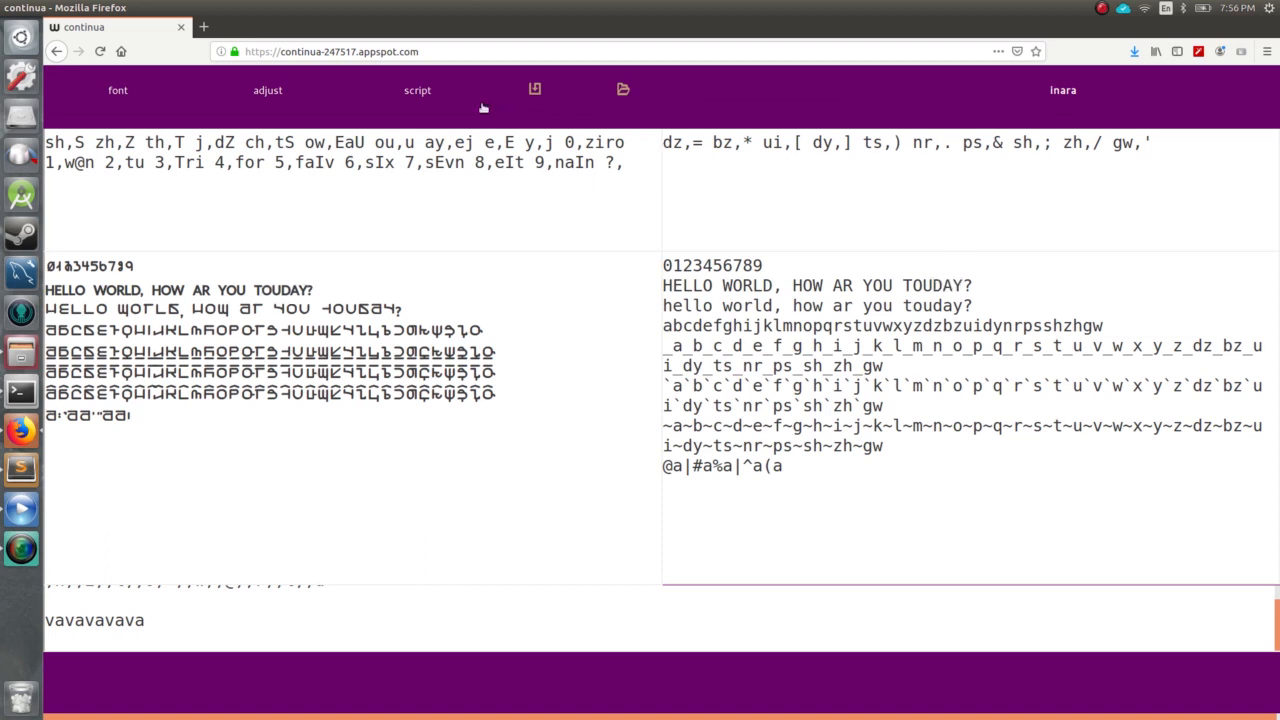
# On the adjust page, try >>>>>>> in place of <<< in the rule 20-ff<<<69 and clear these signs
pyautogui.click(256, 98)
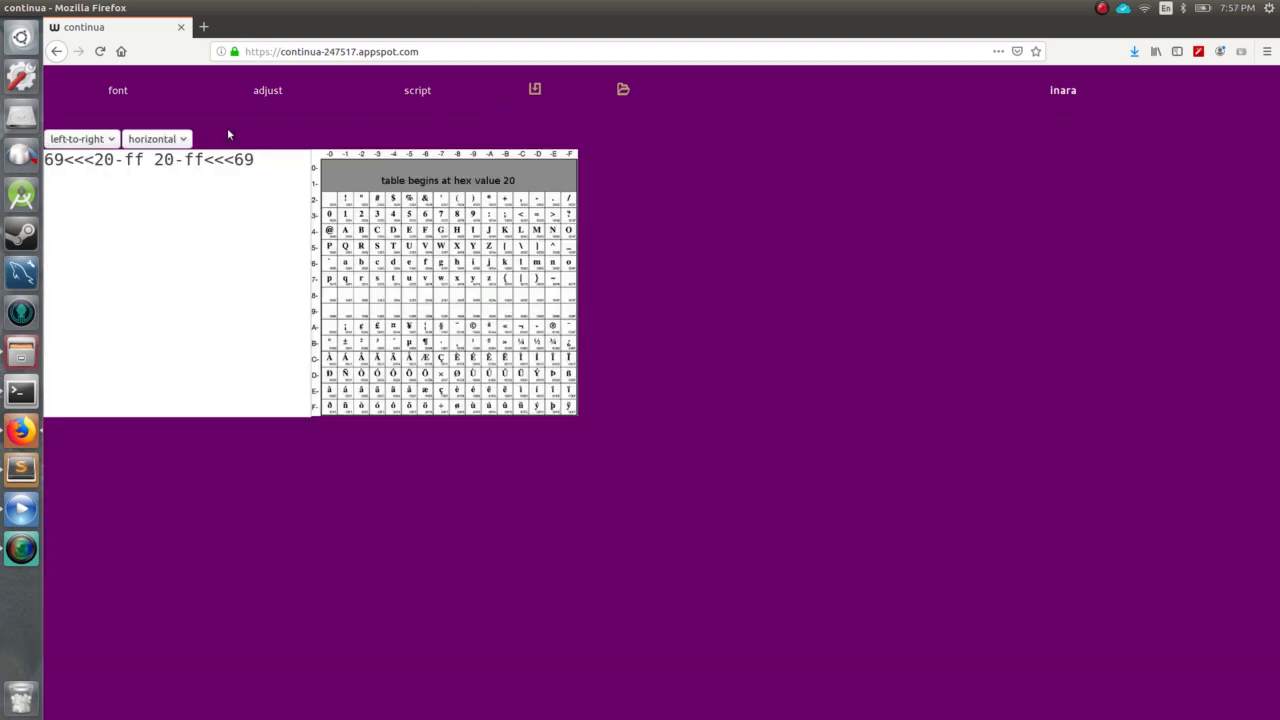
pyautogui.moveTo(205, 160); pyautogui.dragTo(234, 160)
pyautogui.write('>>>>>>>')
pyautogui.press('BackSpace')
pyautogui.press('BackSpace')
pyautogui.press('BackSpace')
pyautogui.press('BackSpace')
pyautogui.press('BackSpace')
pyautogui.press('BackSpace')
pyautogui.press('BackSpace')
# Try <<<<<< between 20-ff and 69 in the second rule and delete the signs again
pyautogui.write('<<<<<<')
pyautogui.press('BackSpace')
pyautogui.press('BackSpace')
pyautogui.press('BackSpace')
pyautogui.press('BackSpace')
pyautogui.press('BackSpace')
pyautogui.press('BackSpace')
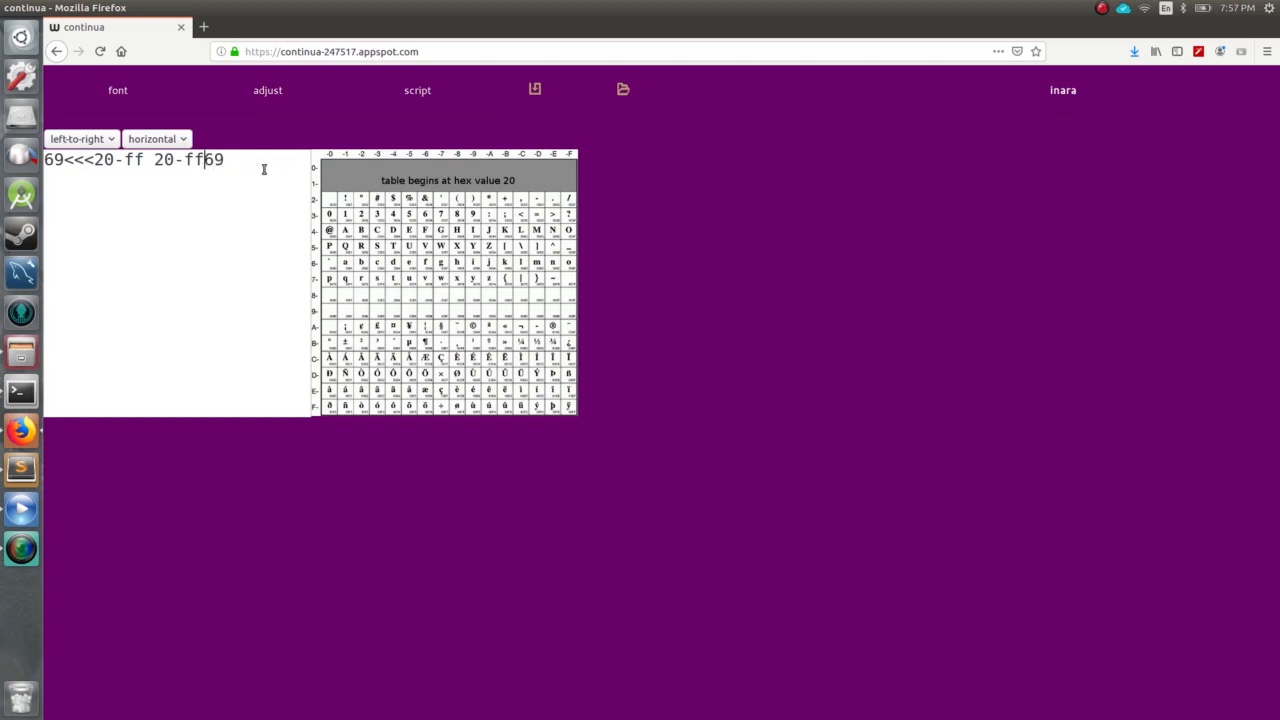